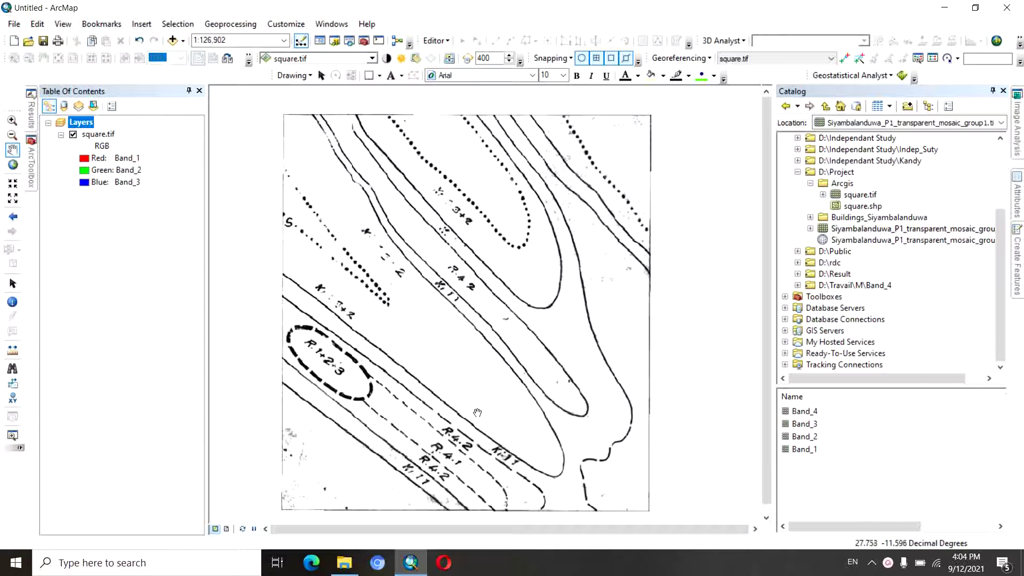
left_click_drag(452, 397, 461, 397)
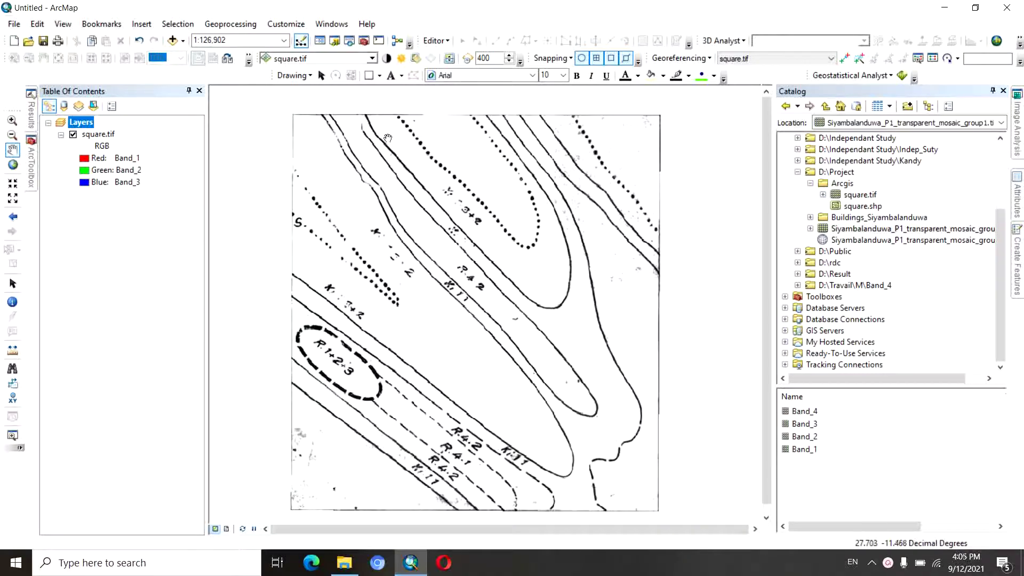
left_click_drag(570, 335, 573, 332)
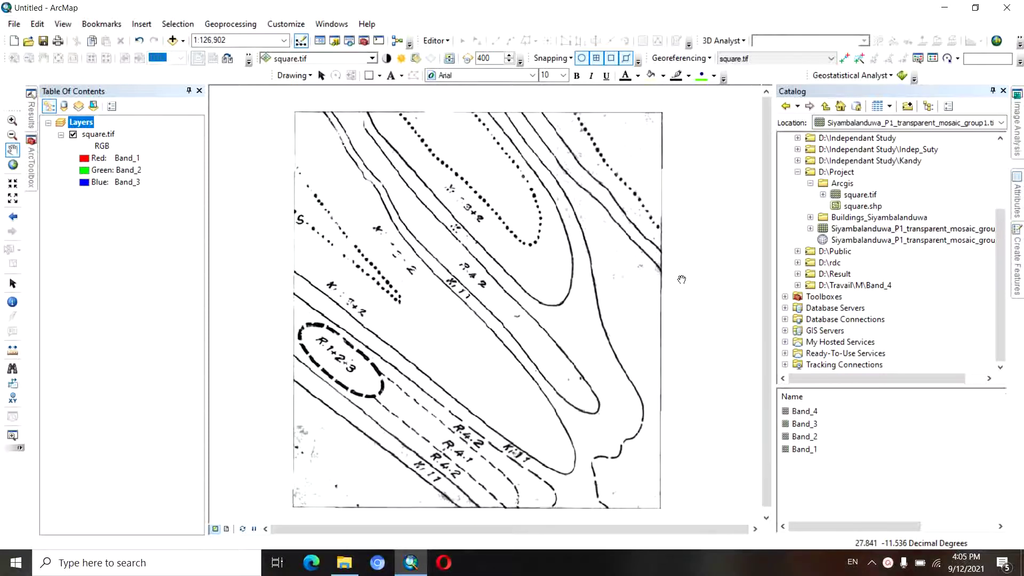
left_click_drag(542, 275, 544, 275)
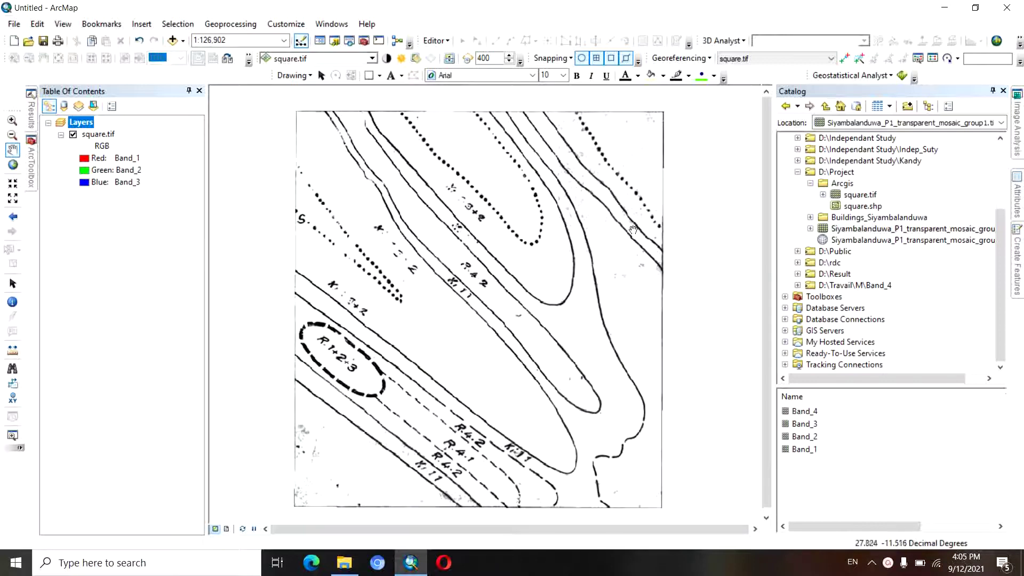
Create a personal geodatabase in the Arcgis folder and rename it Geology.
right_click(836, 187)
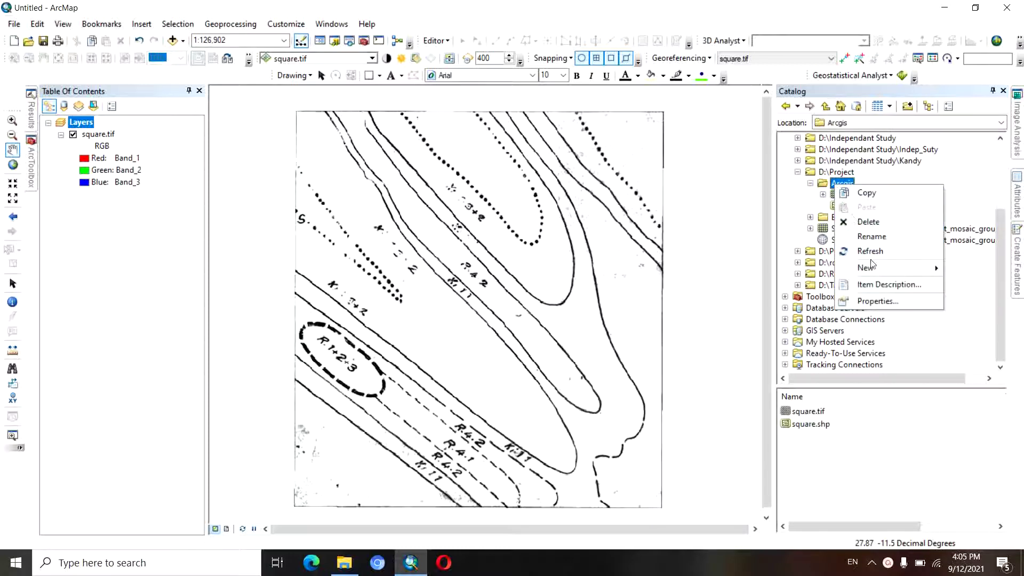
mouse_move(869, 271)
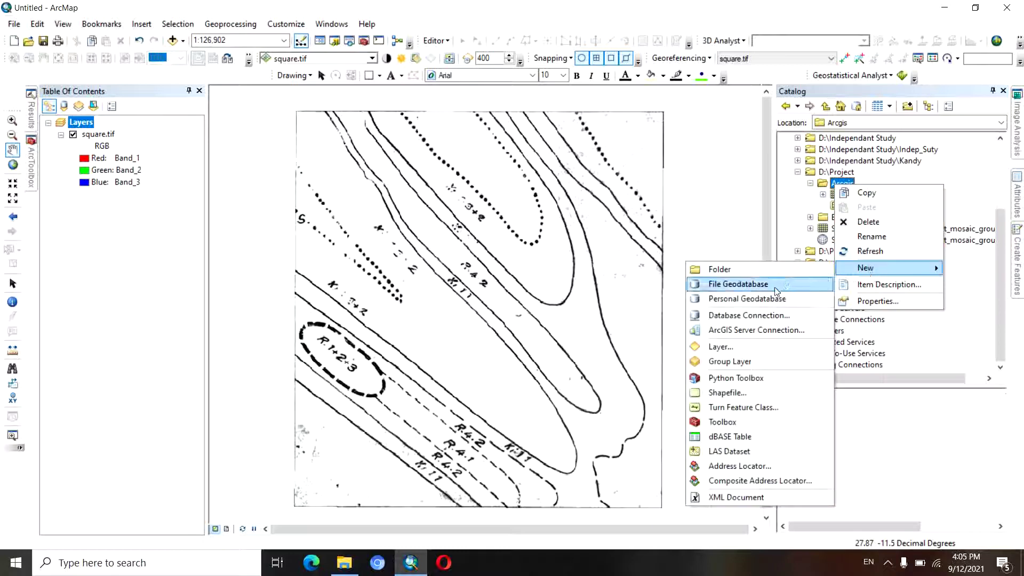
left_click(763, 299)
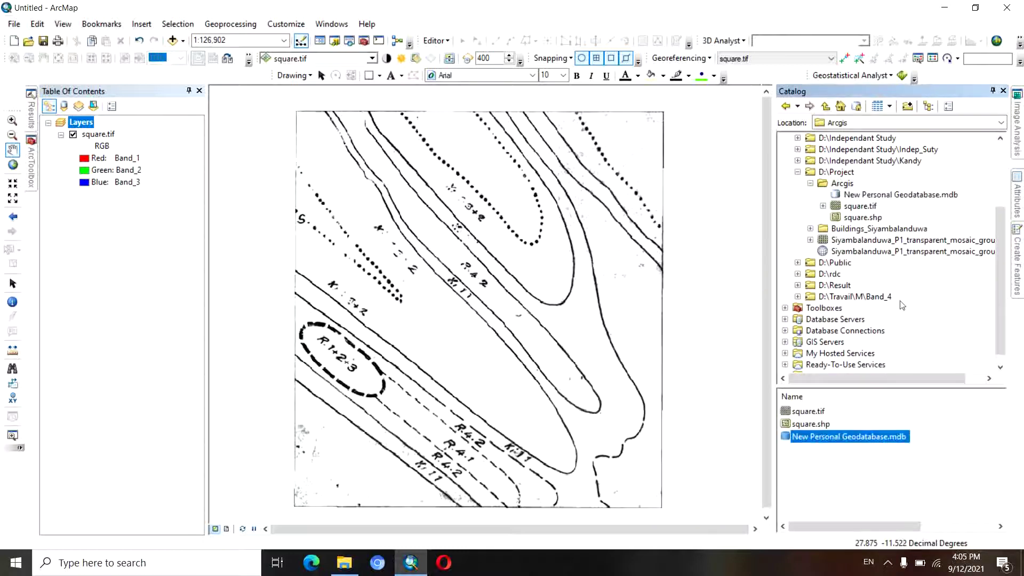
right_click(864, 196)
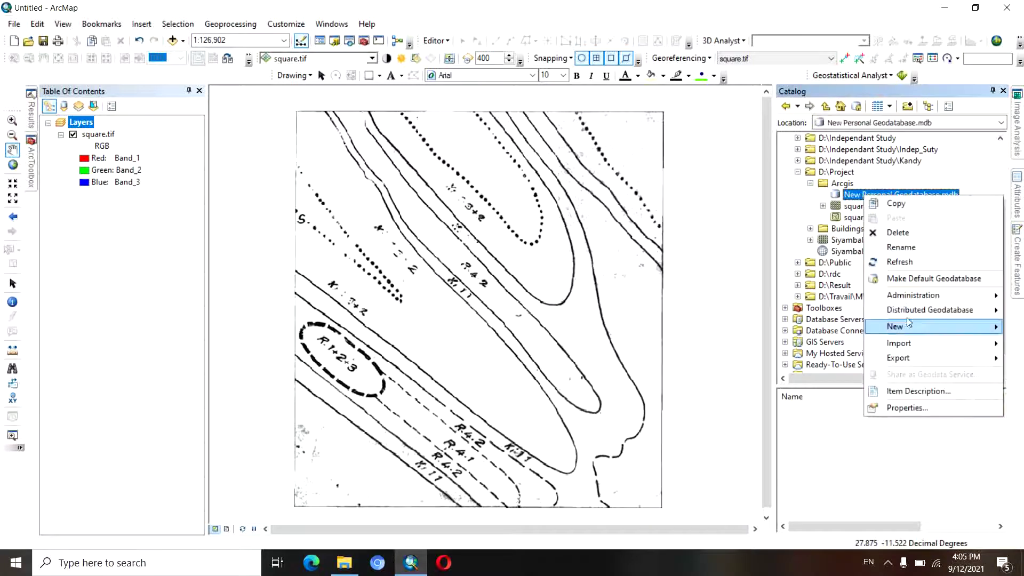
mouse_move(911, 329)
left_click(890, 247)
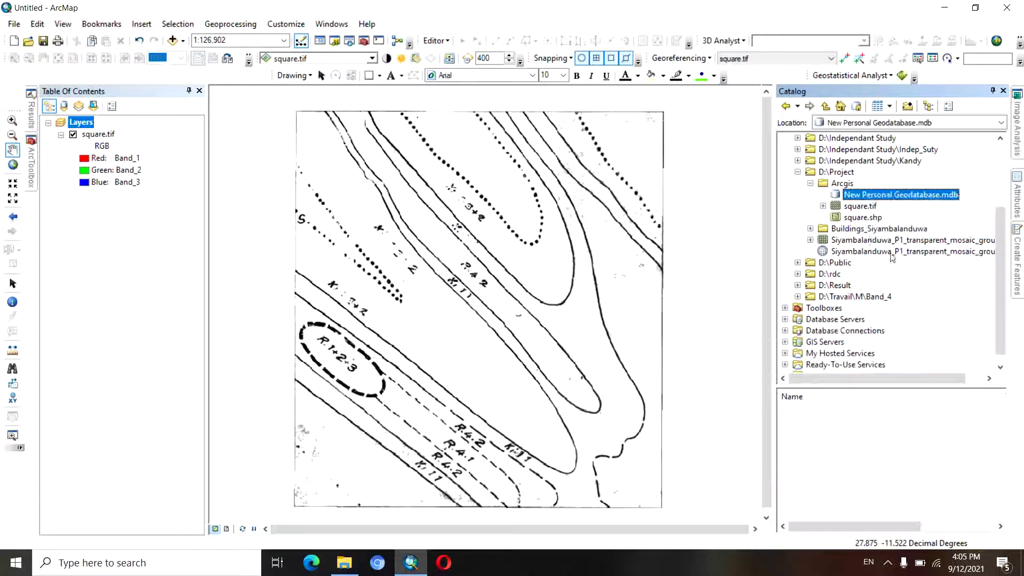
type("Geology")
Start a new feature dataset in Geology.mdb, enter a person's name as the dataset name, and proceed to its coordinate system.
left_click_drag(614, 376, 495, 400)
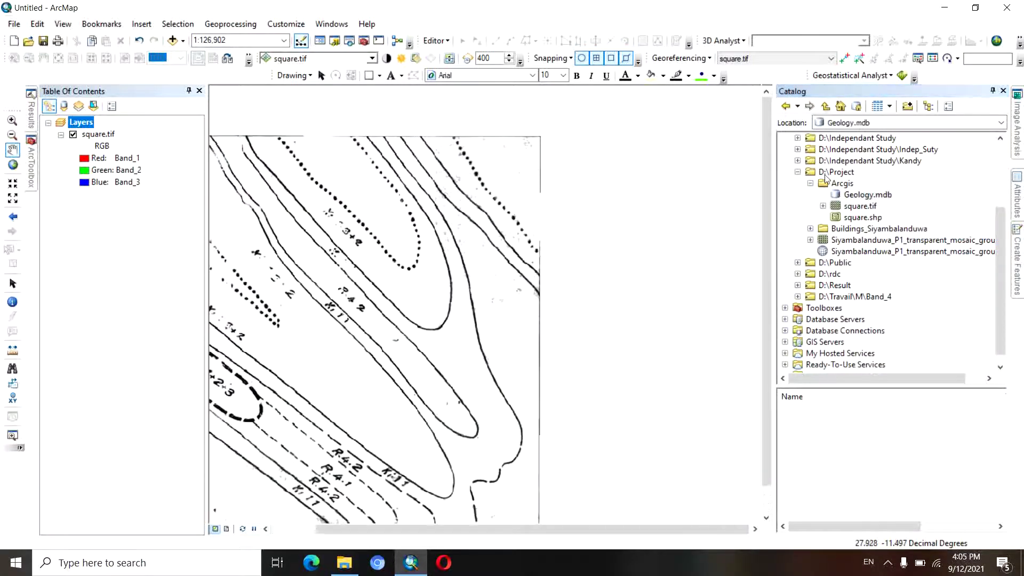
left_click_drag(478, 272, 585, 243)
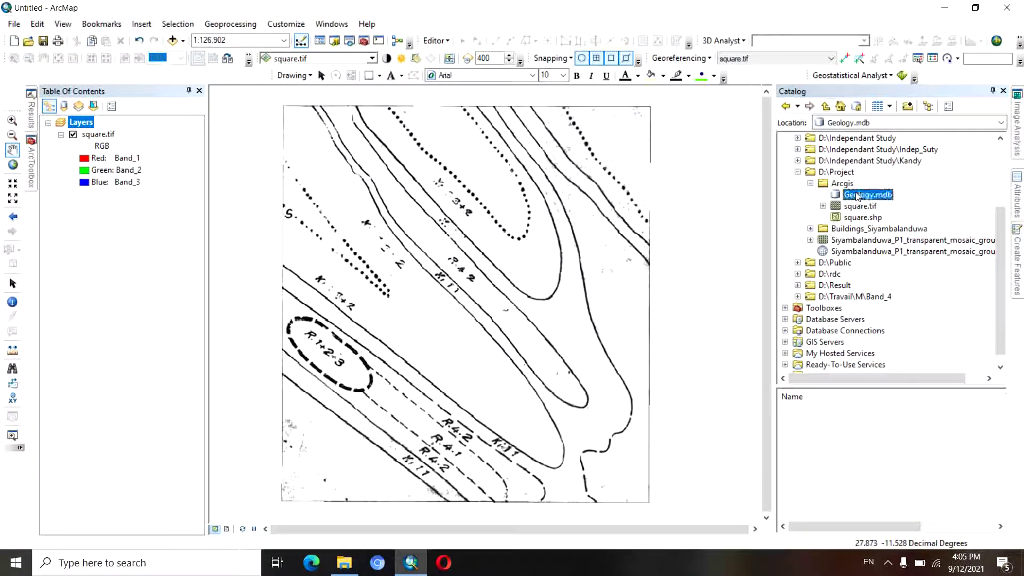
right_click(856, 197)
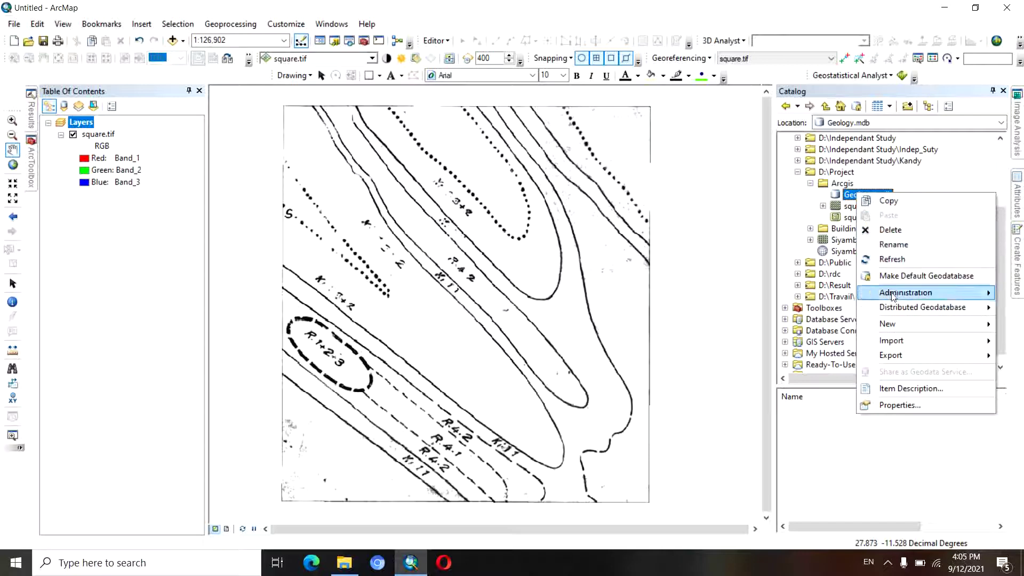
mouse_move(890, 325)
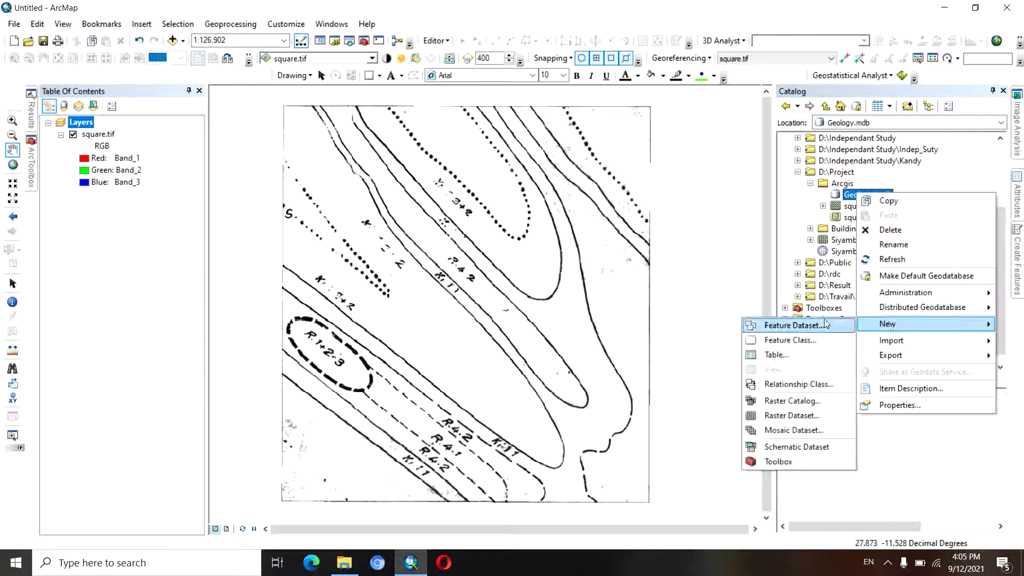
left_click(795, 326)
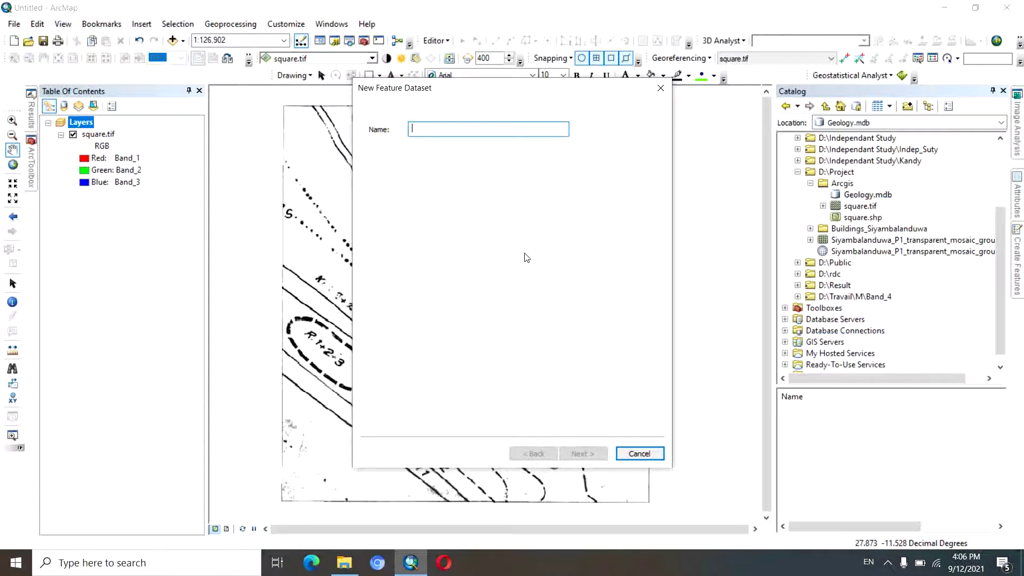
type("Contours")
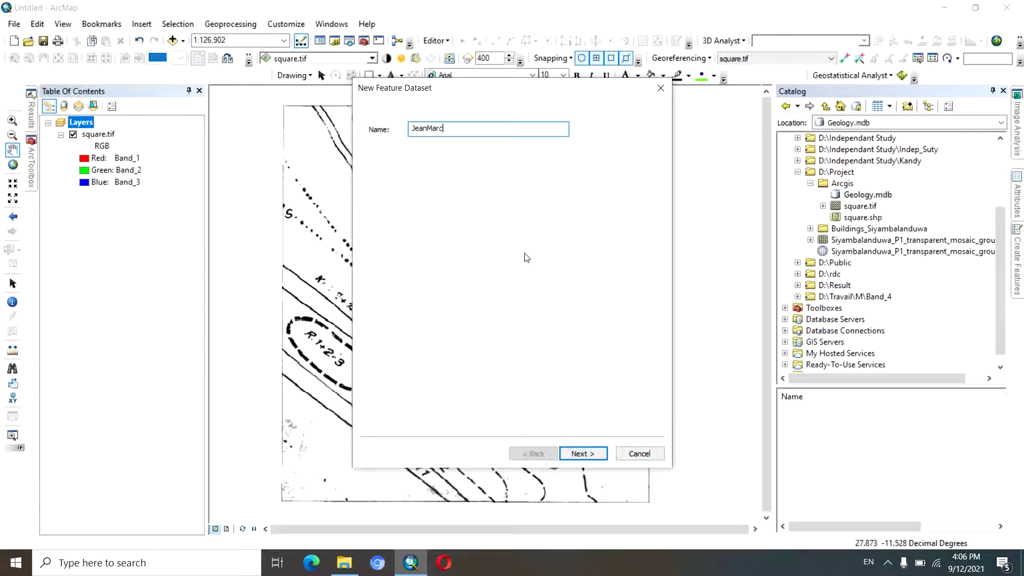
left_click(578, 455)
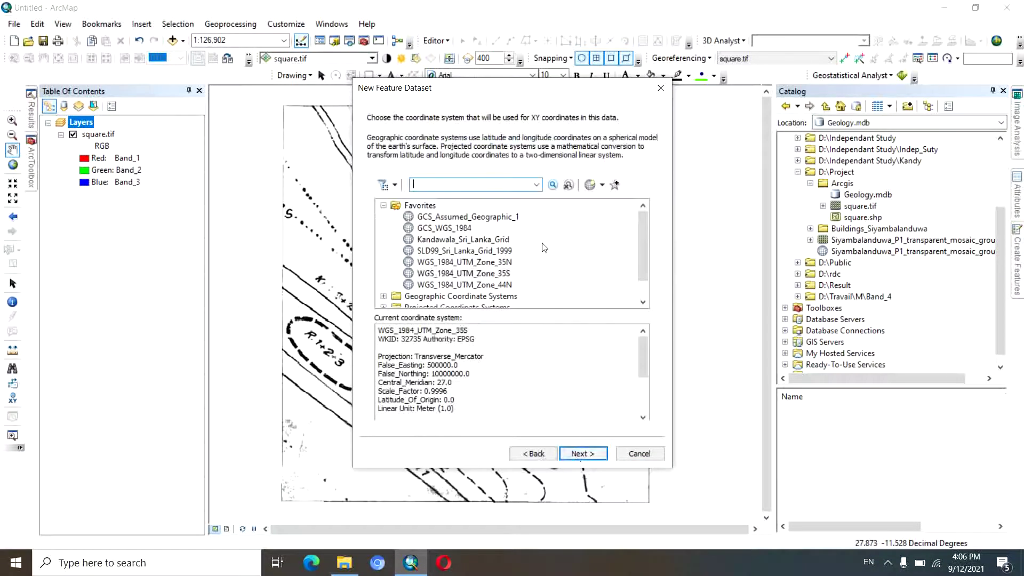
Import the feature dataset's XY coordinate system from square.tif in the Arcgis folder.
left_click_drag(504, 88, 616, 92)
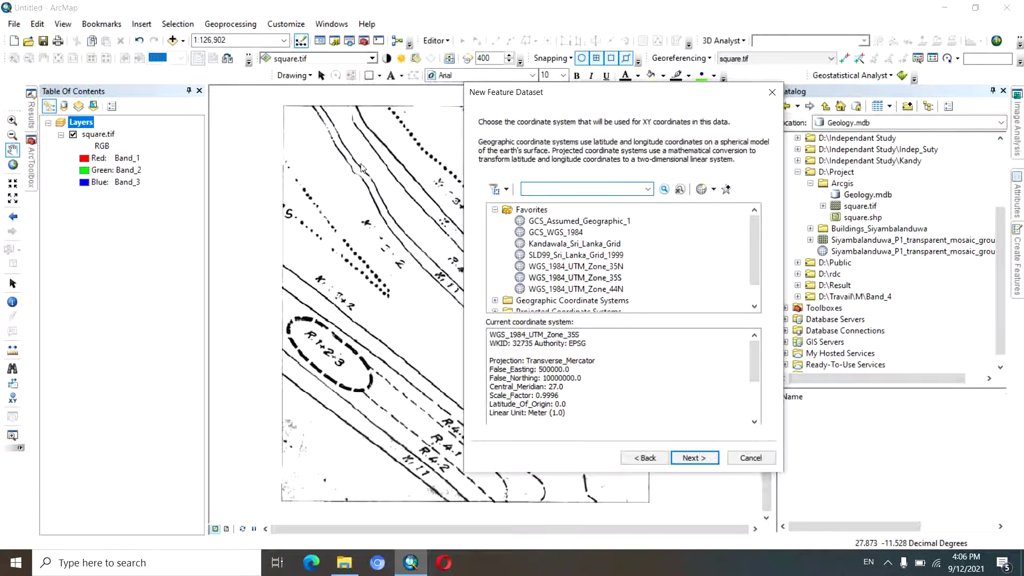
left_click(714, 190)
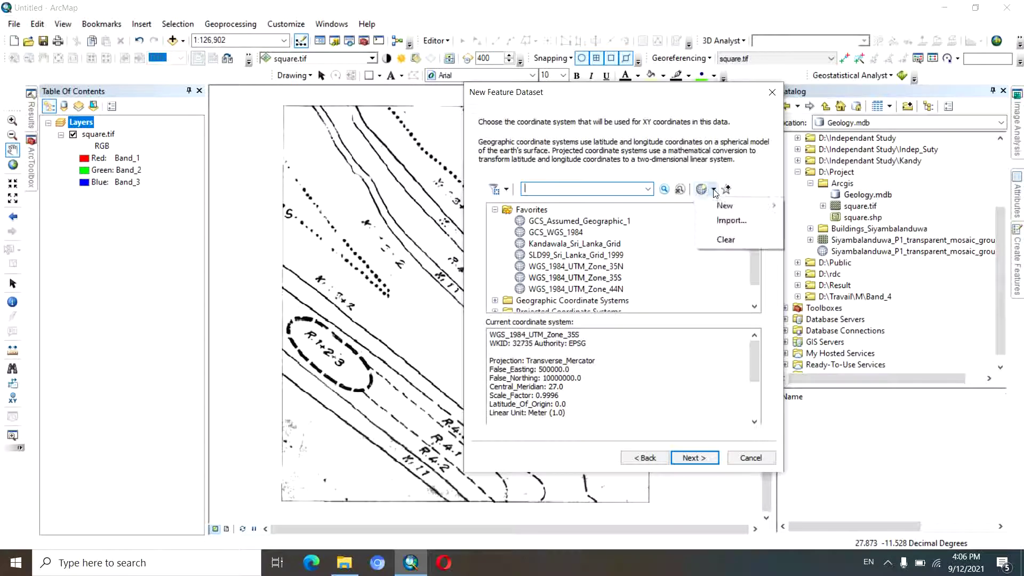
left_click(728, 221)
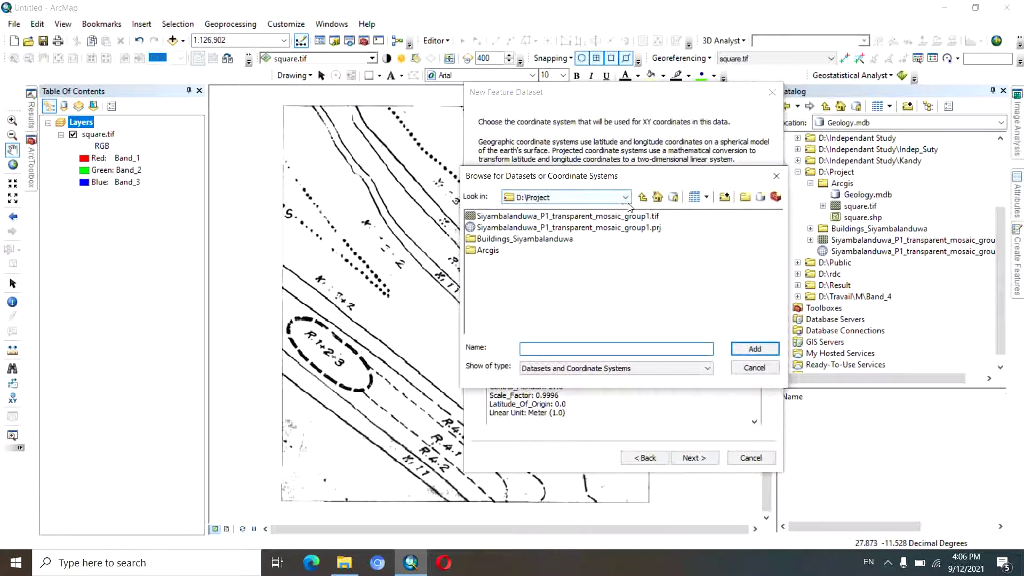
double_click(498, 250)
left_click(499, 220)
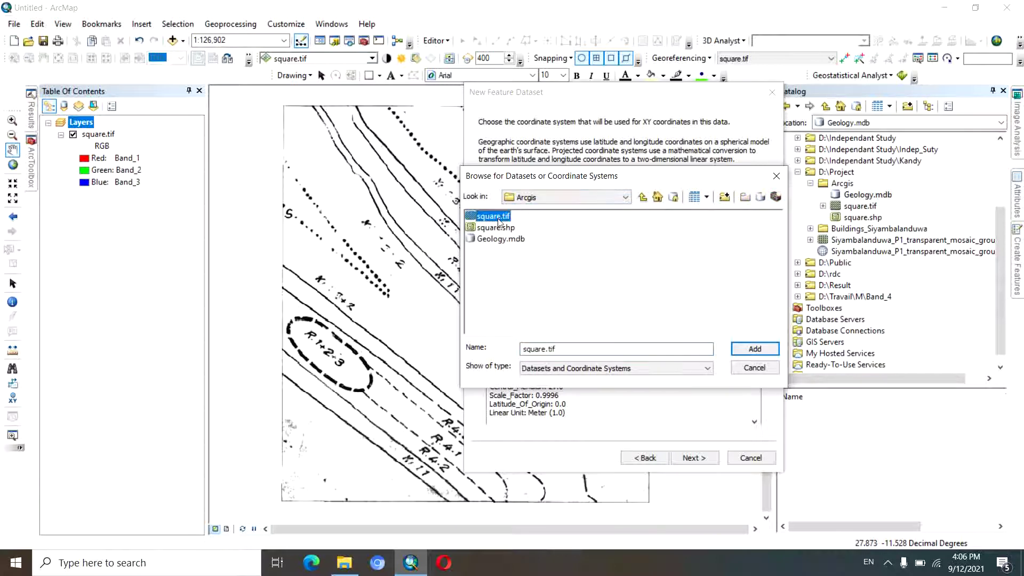
left_click(752, 350)
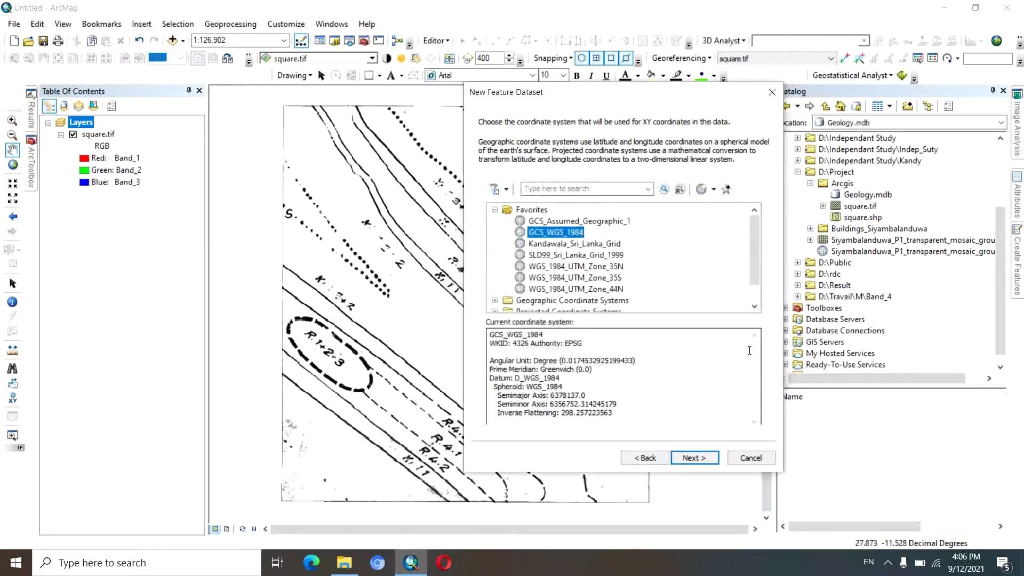
Finish creating the feature dataset with no vertical coordinate system and the default tolerances.
left_click(700, 459)
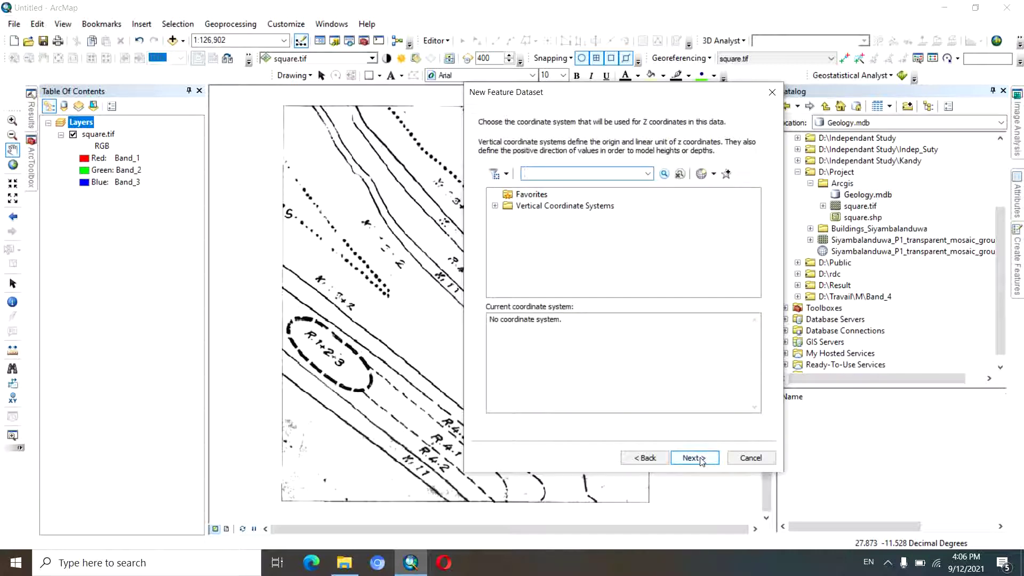
left_click(700, 459)
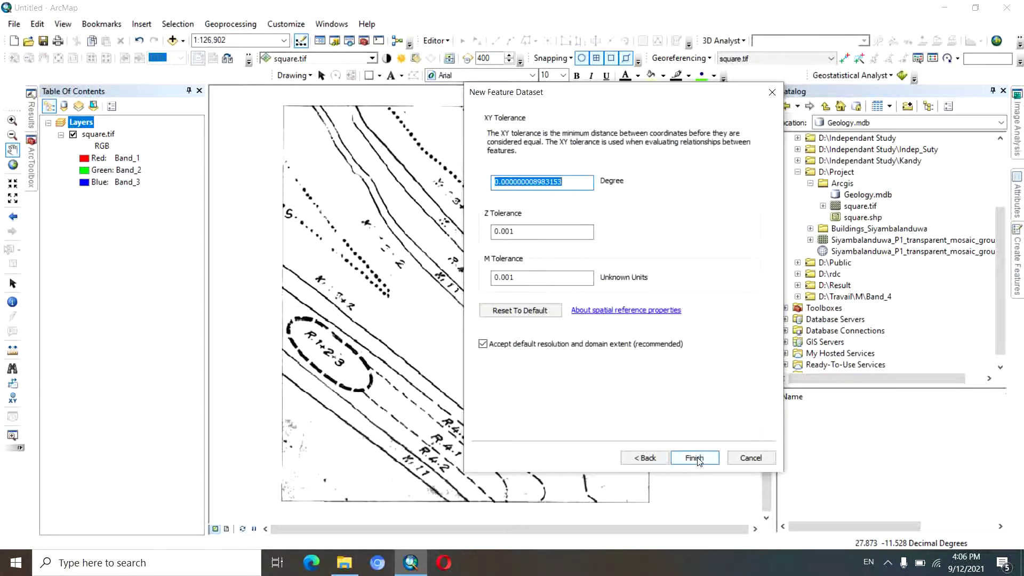
left_click(695, 458)
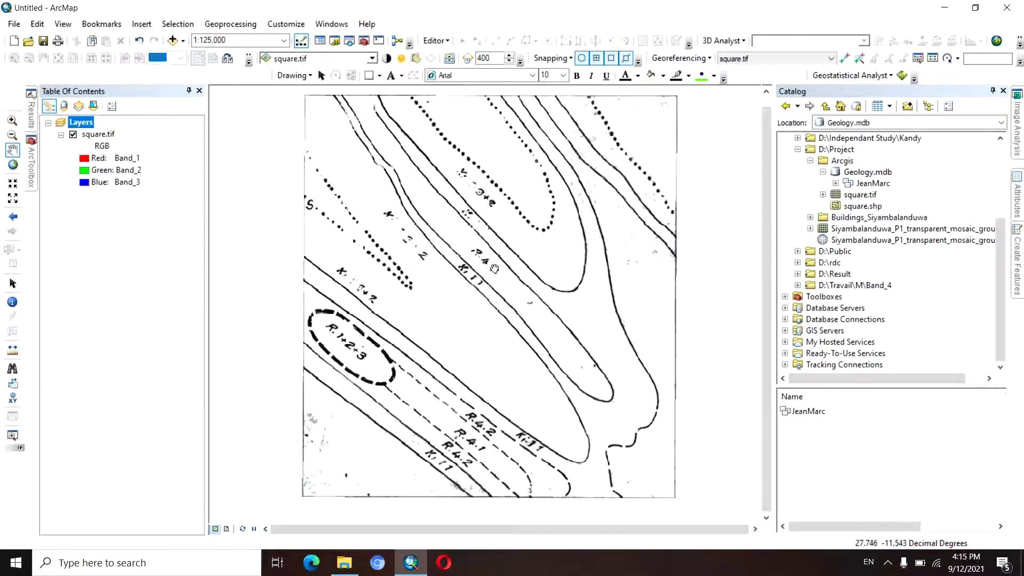
left_click_drag(489, 231, 548, 234)
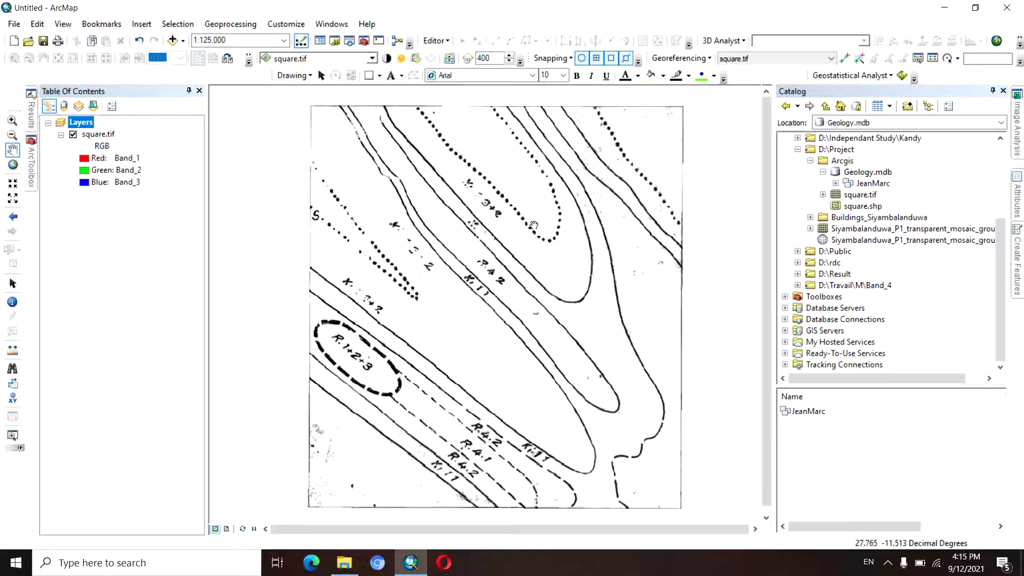
left_click_drag(583, 213, 572, 214)
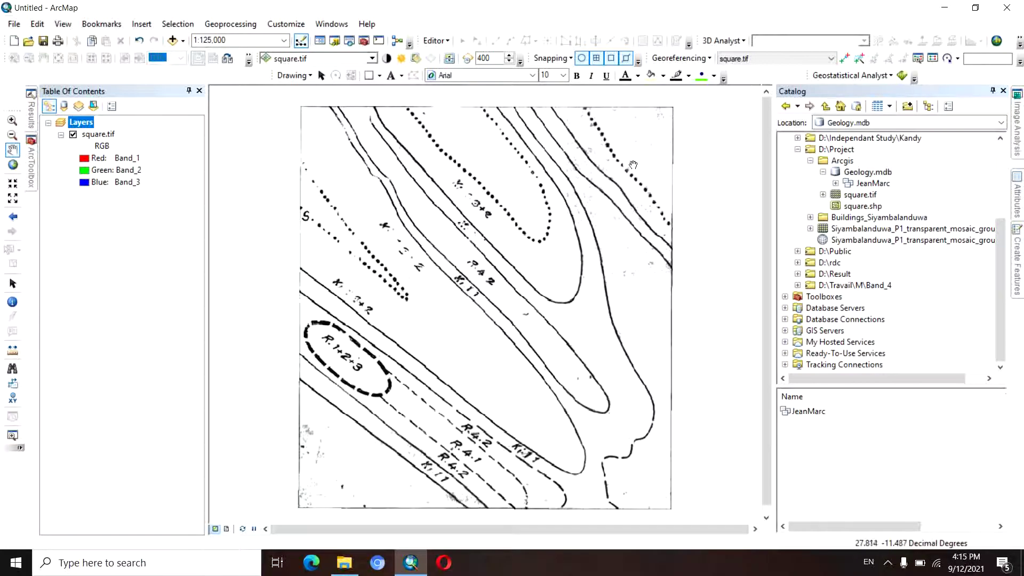
left_click_drag(628, 219, 631, 214)
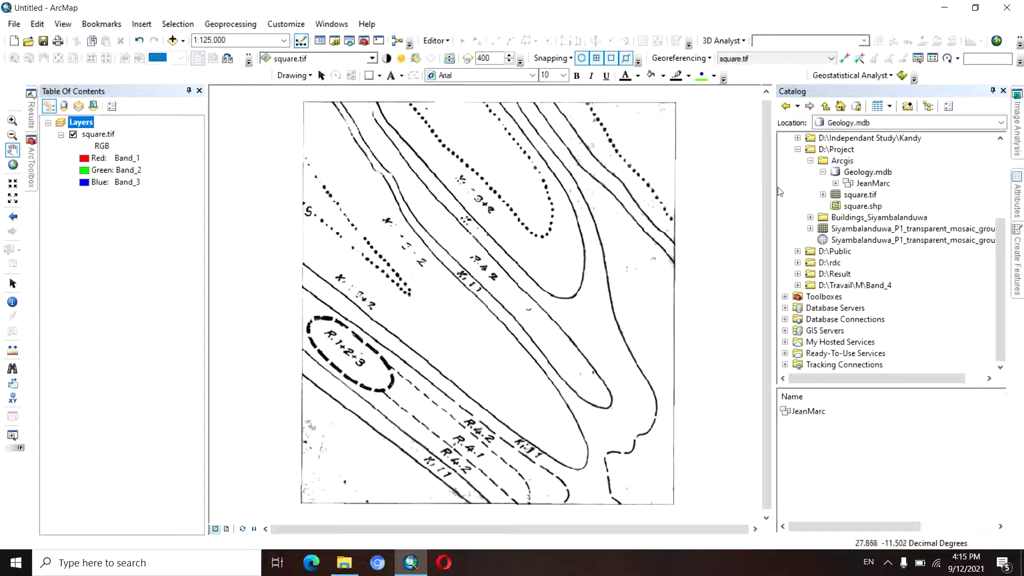
Set up a new shapefile in the Arcgis folder with feature type Polyline and the name limit.
left_click(839, 162)
right_click(841, 162)
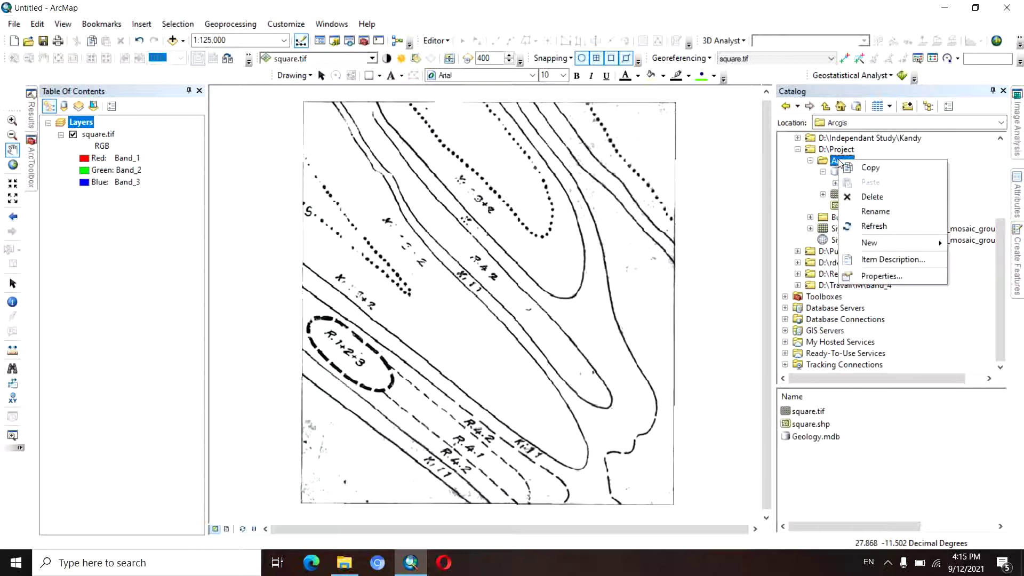
mouse_move(873, 244)
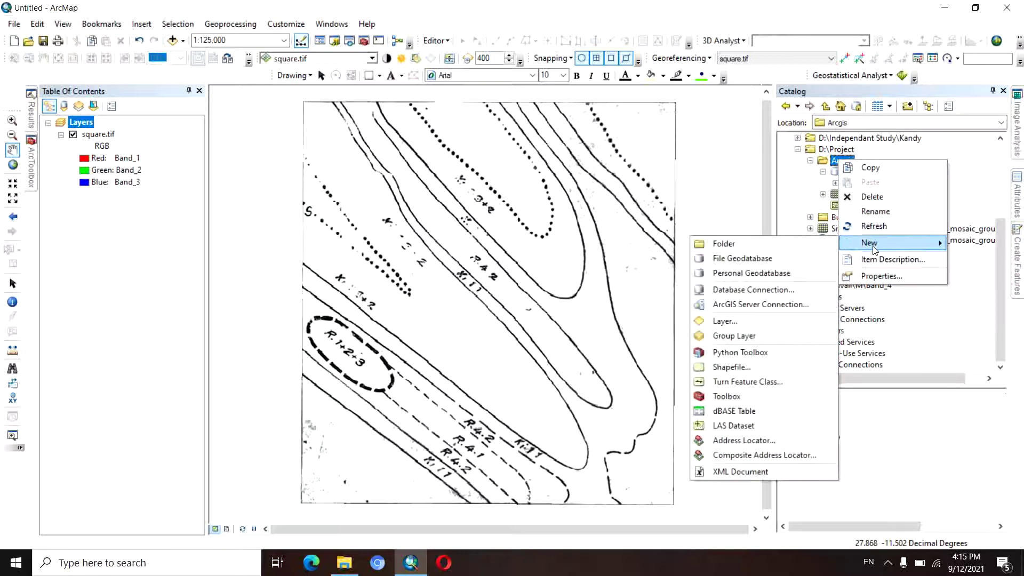
left_click(750, 372)
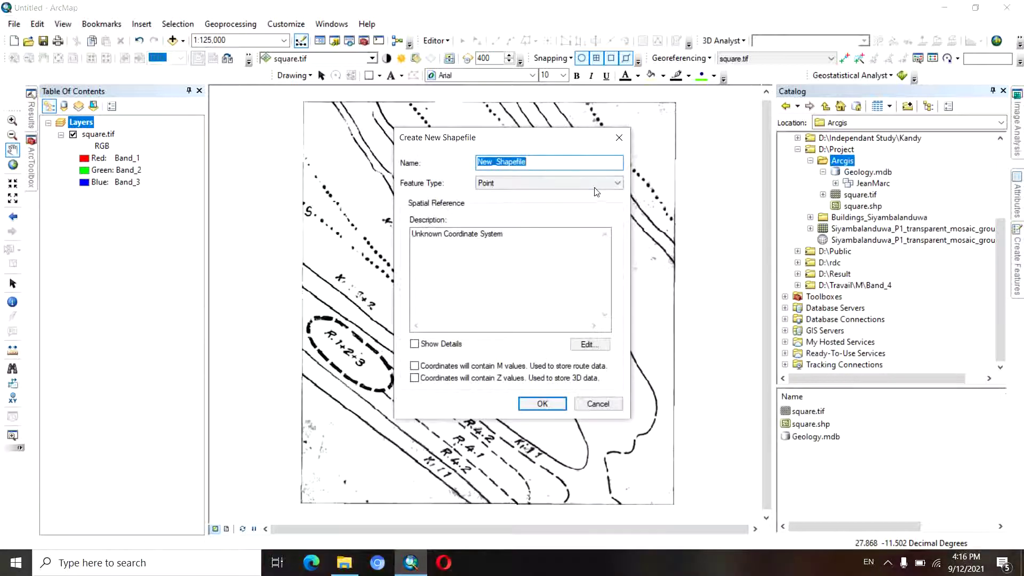
left_click(618, 186)
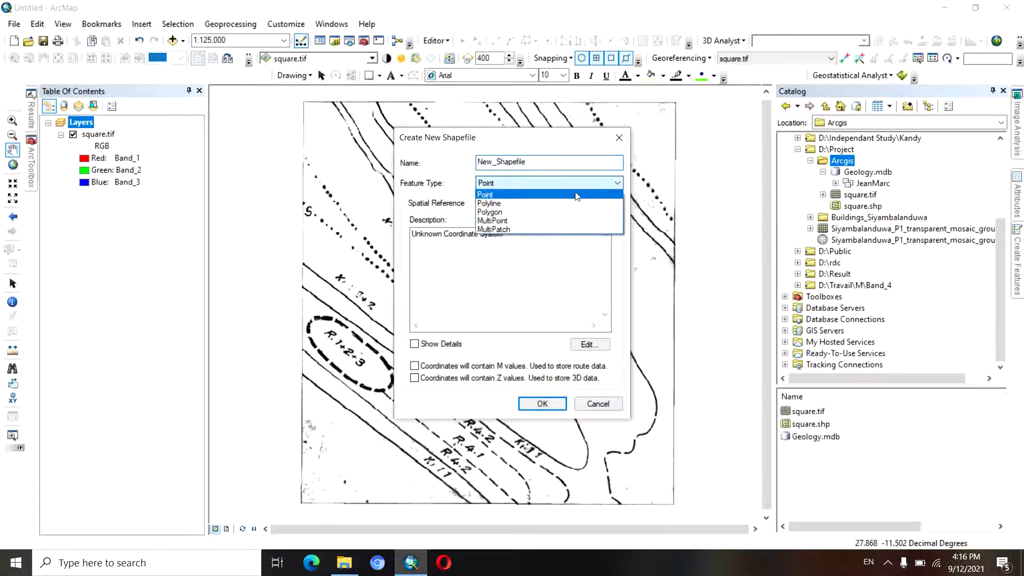
left_click(524, 209)
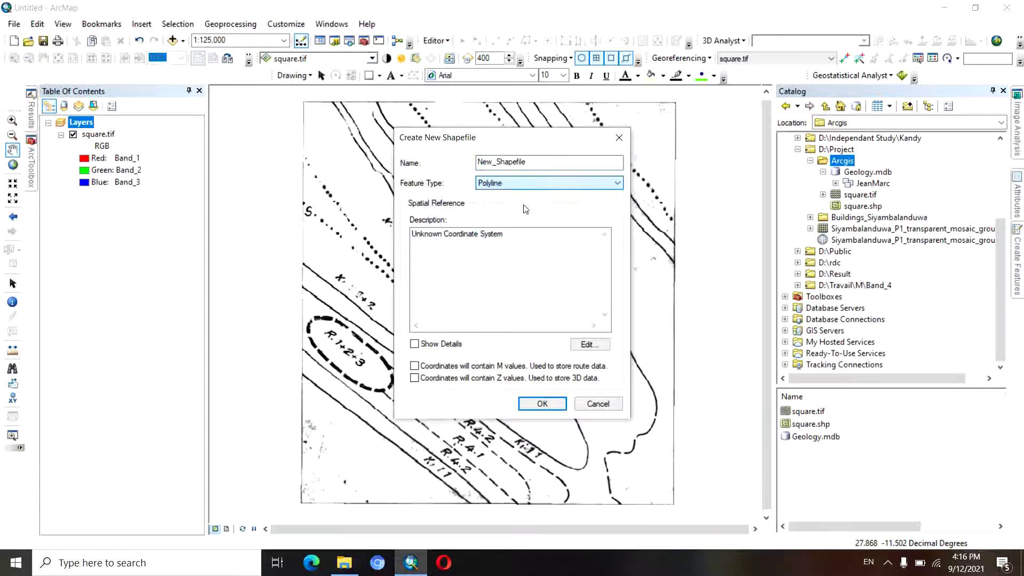
left_click_drag(529, 162, 466, 162)
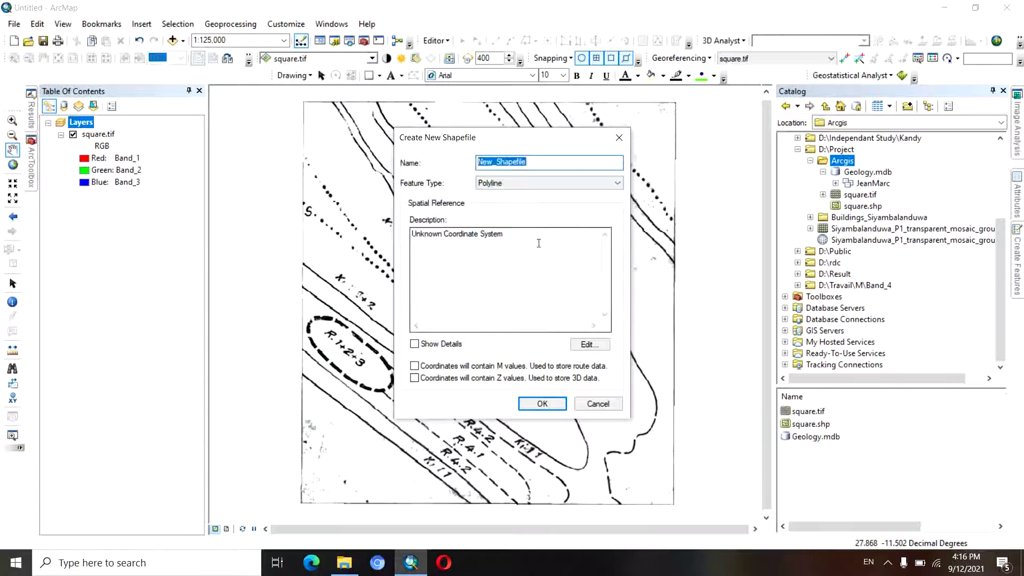
type("limit")
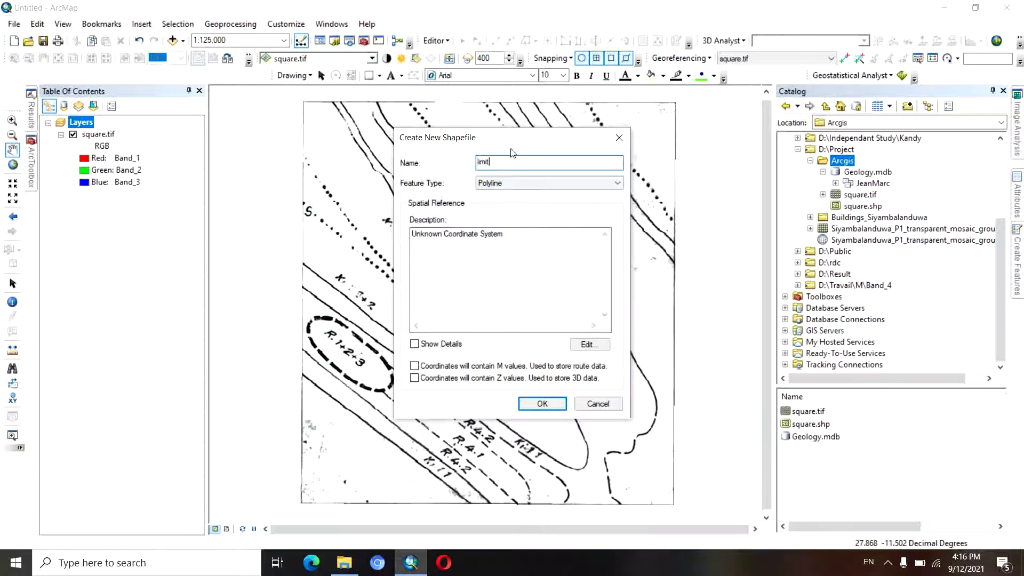
Import the limit shapefile's XY coordinate system, GCS_WGS_1984, from square.tif and create the shapefile.
left_click_drag(510, 139, 522, 133)
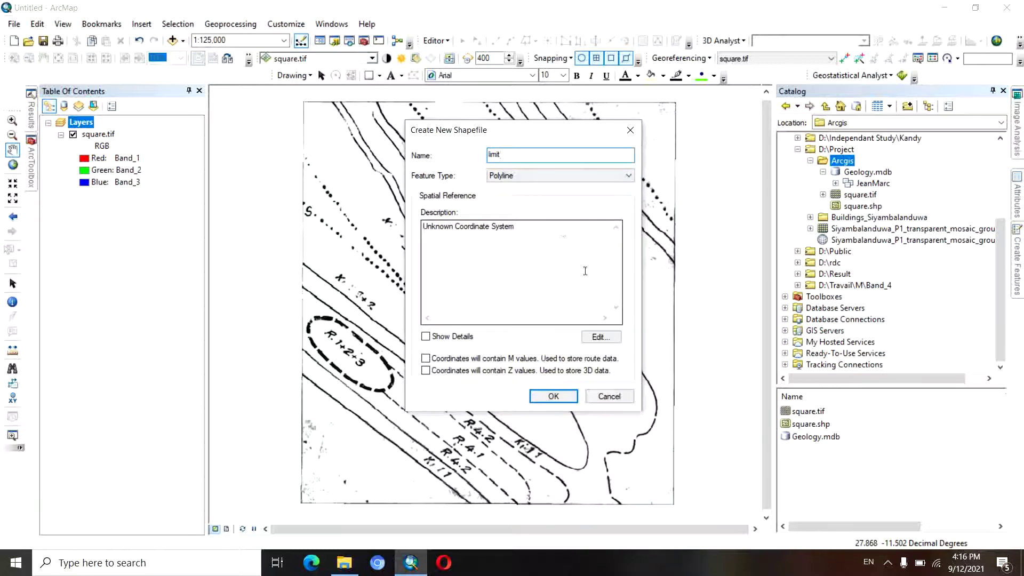
left_click(598, 338)
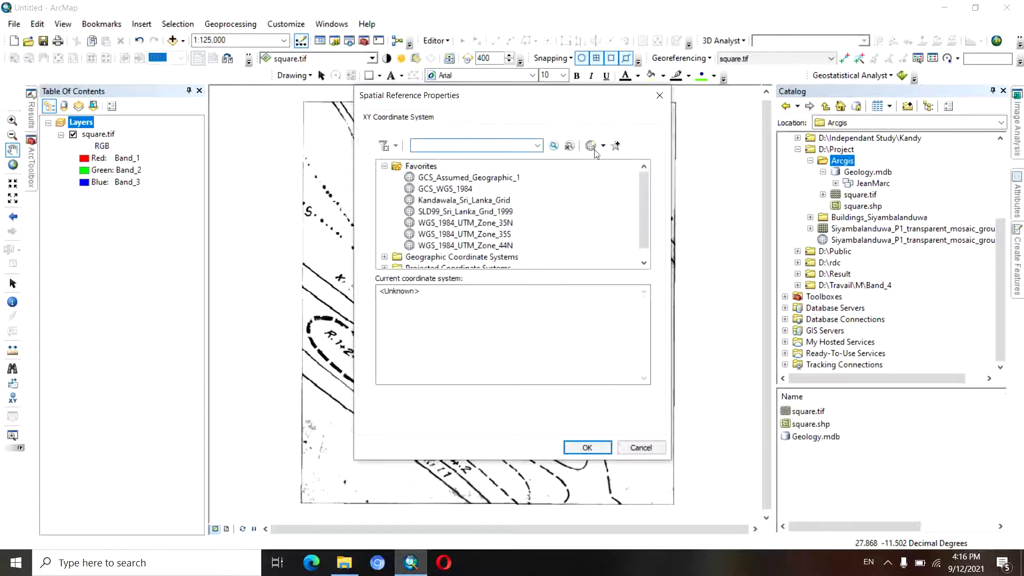
left_click(604, 146)
left_click(618, 180)
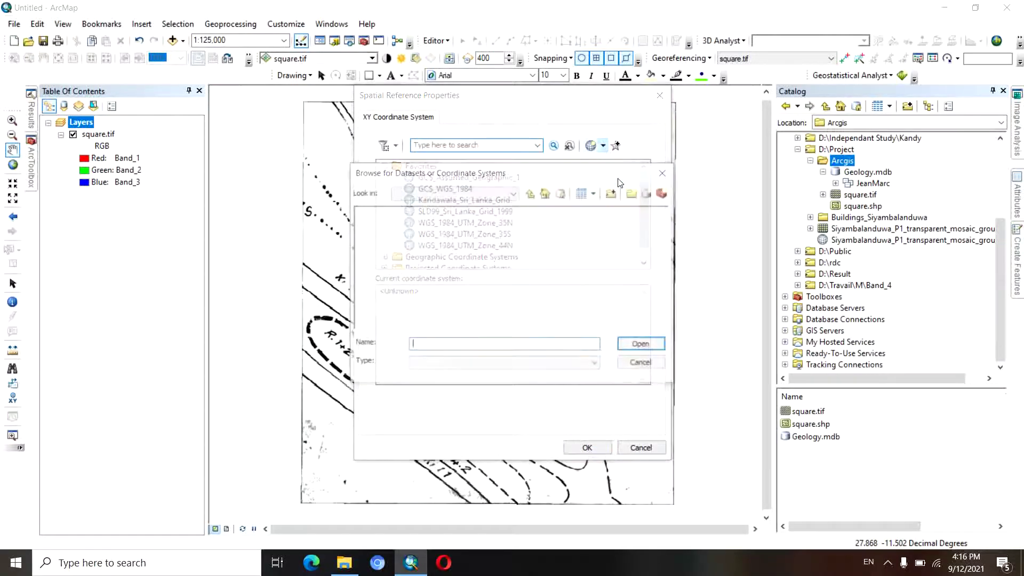
left_click(382, 213)
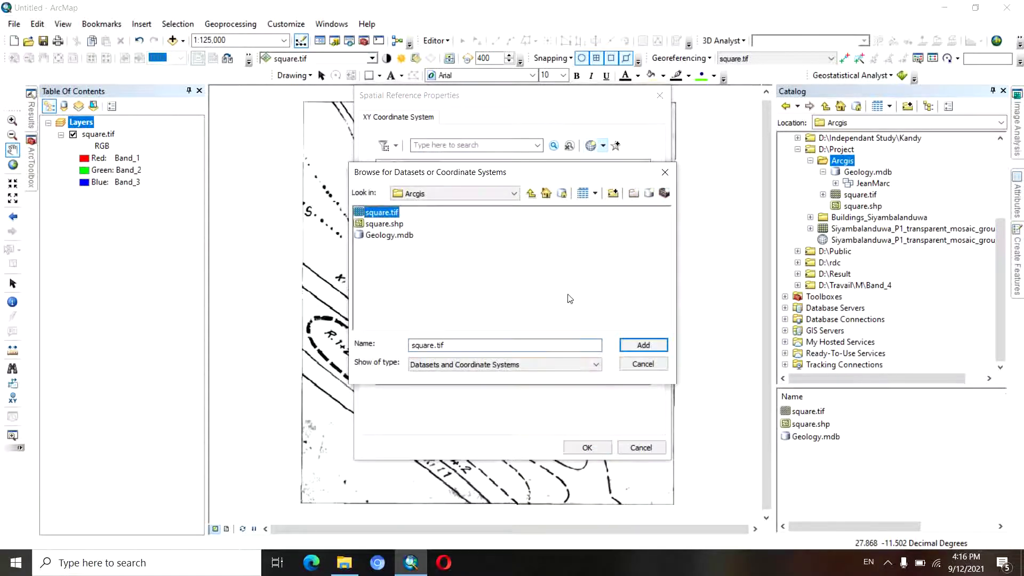
left_click(637, 345)
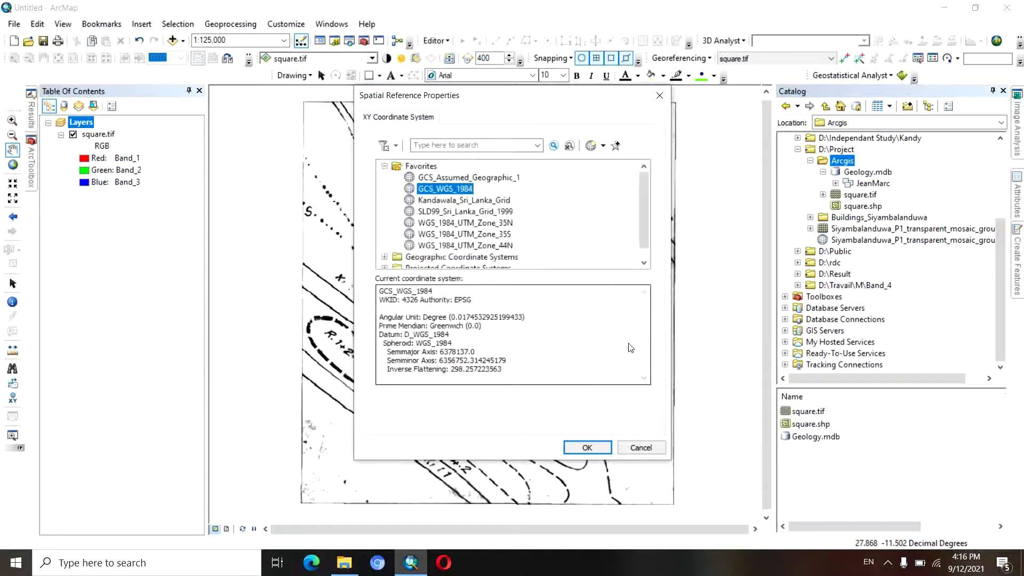
left_click(586, 449)
left_click(563, 400)
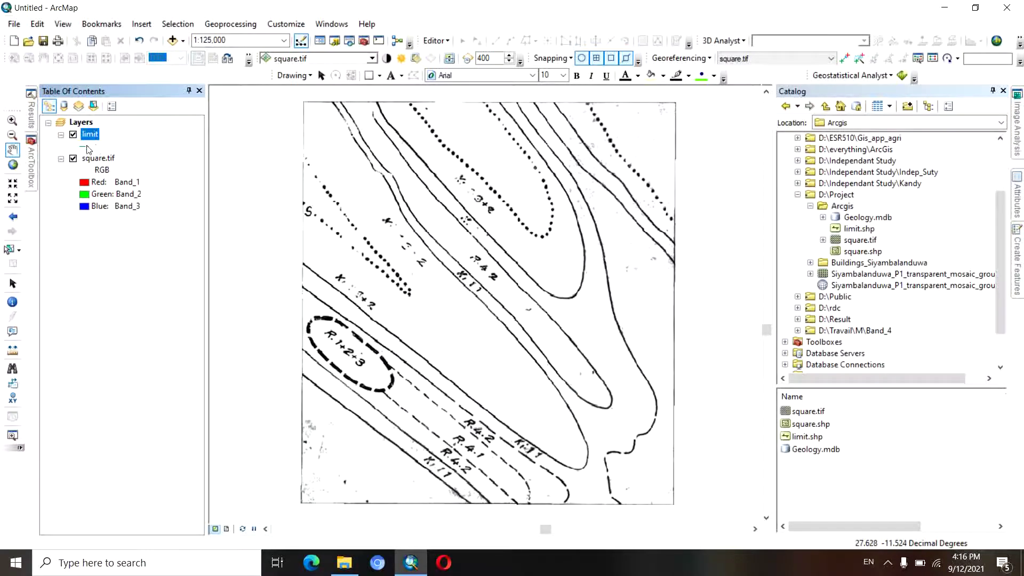
Symbolize the limit layer with the red Highway Ramp line style at width 2.
left_click(88, 148)
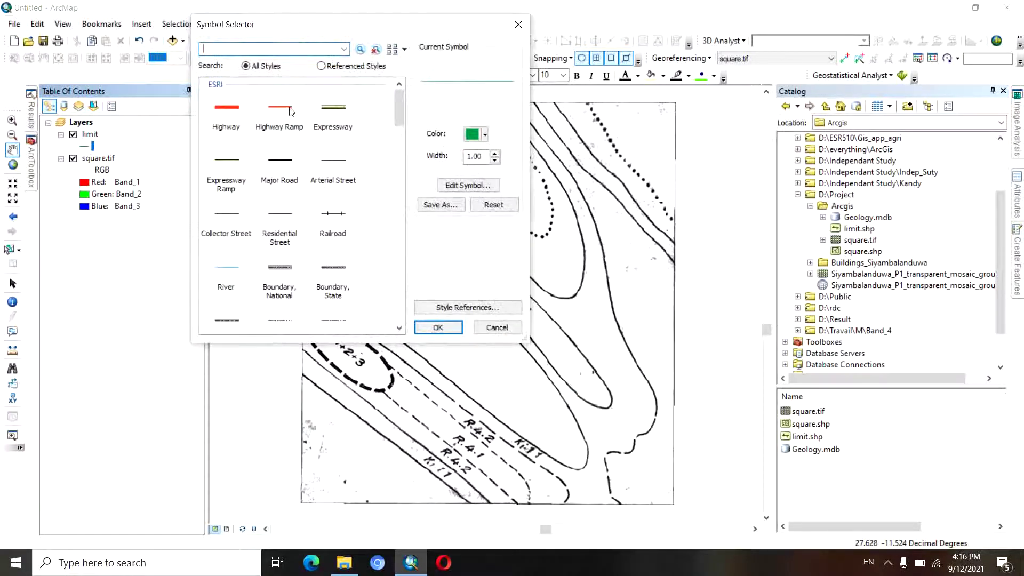
left_click(291, 111)
left_click(496, 154)
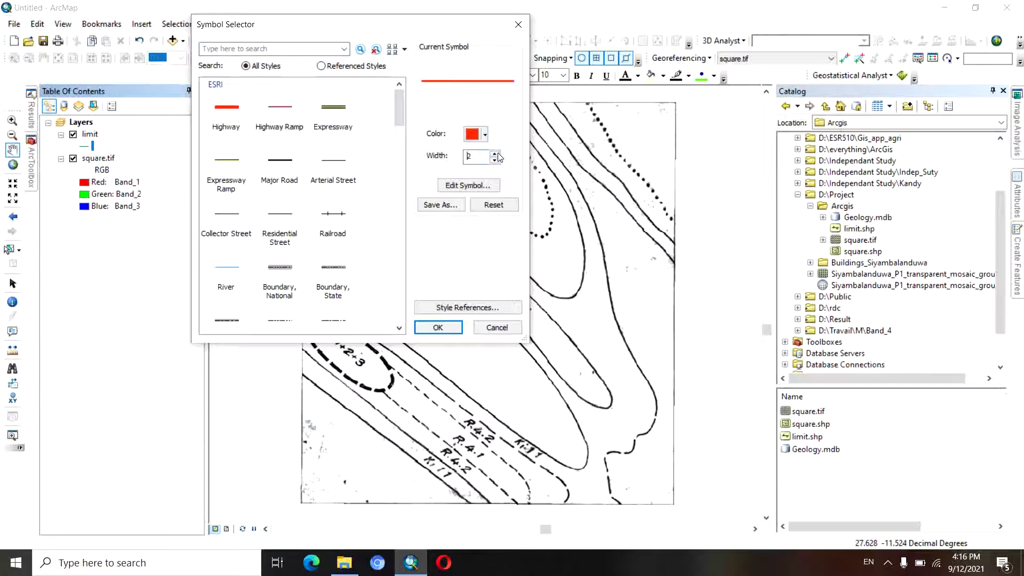
left_click(451, 330)
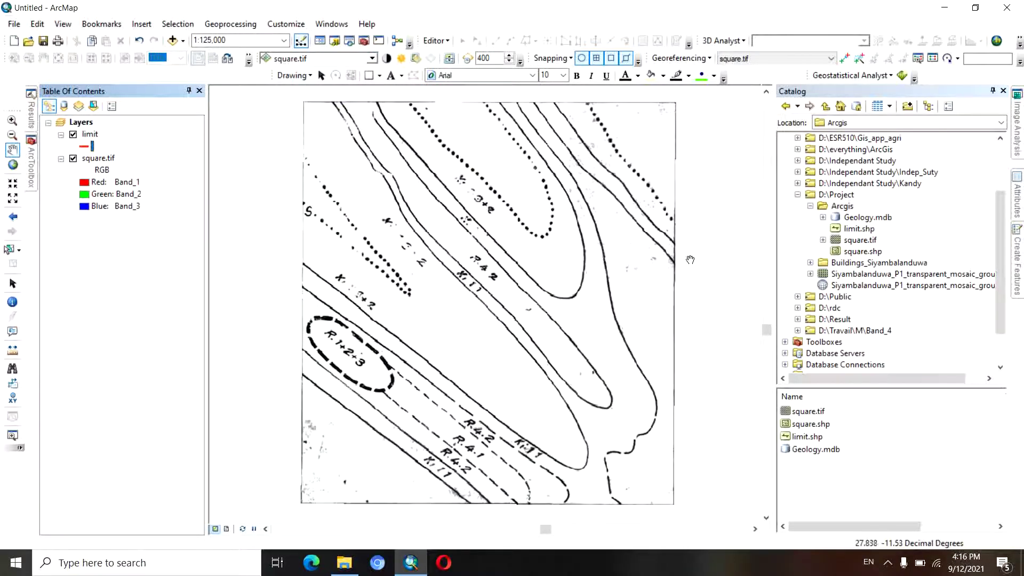
Start an edit session, collapse the Catalog window, and choose the limit template for creating features.
left_click(447, 42)
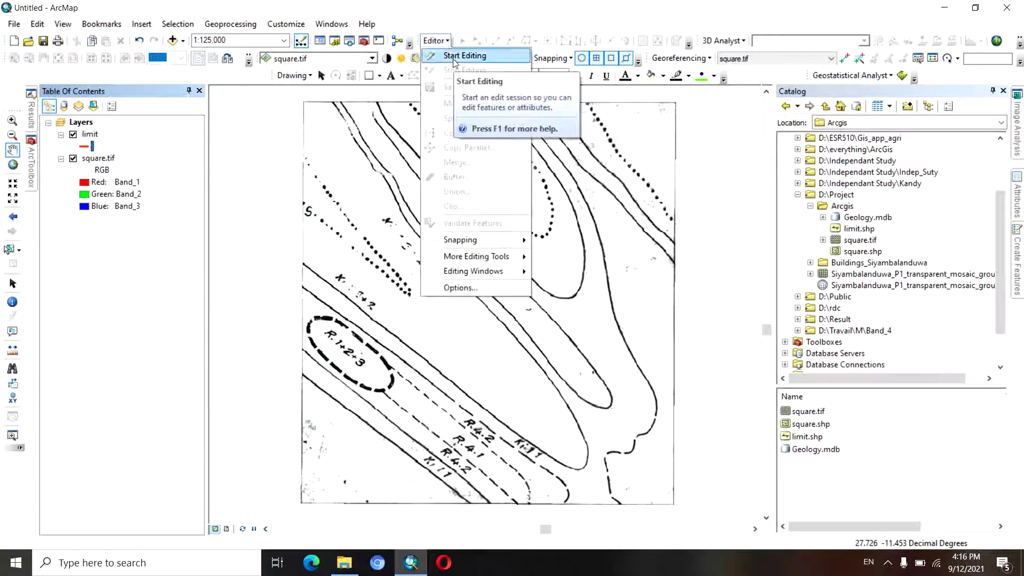
left_click(454, 56)
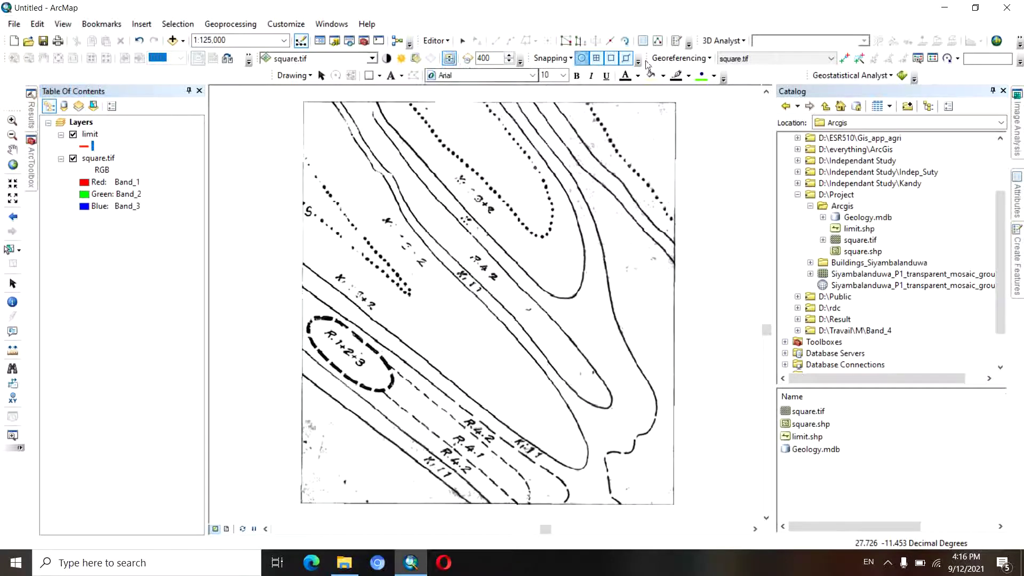
left_click(993, 91)
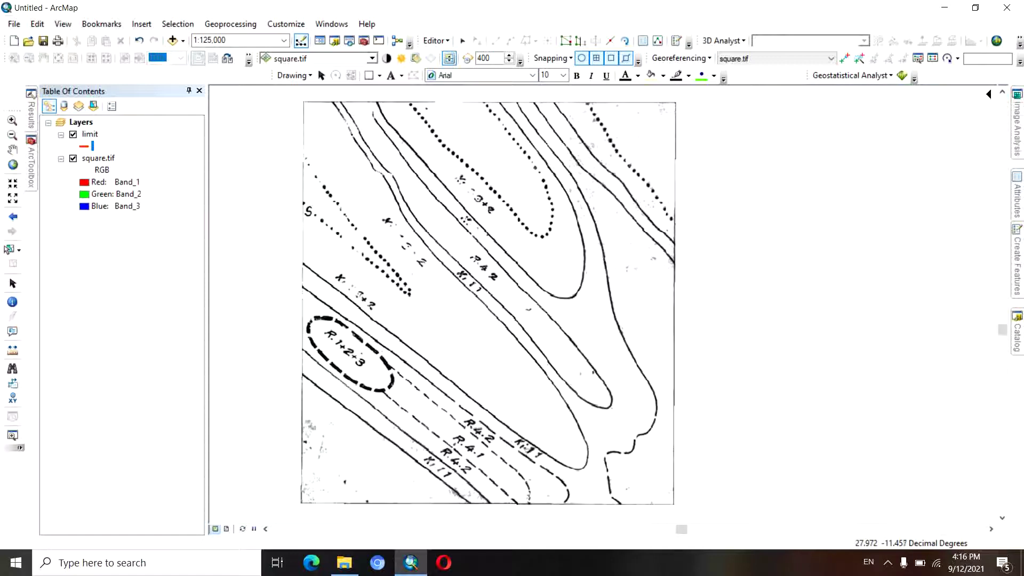
left_click(677, 41)
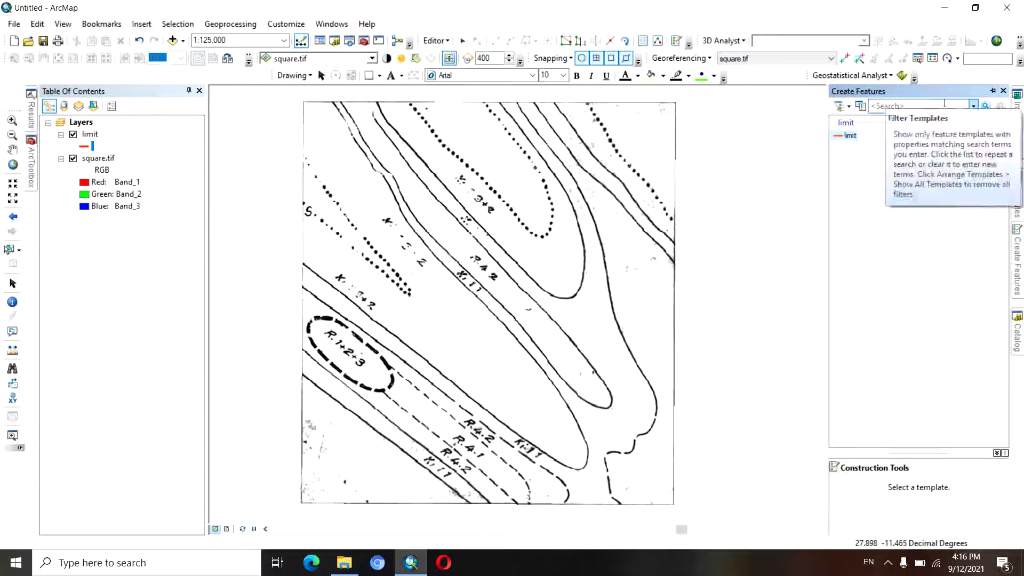
left_click(851, 137)
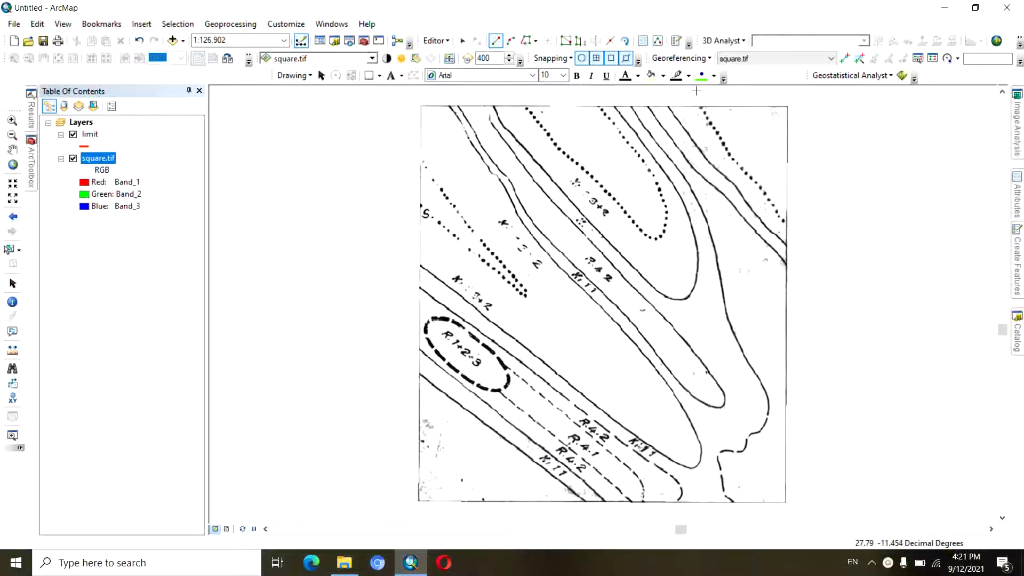
Digitize the dotted line in the map's upper-right corner, extending both ends beyond the map frame.
left_click(696, 89)
left_click(699, 98)
left_click(703, 109)
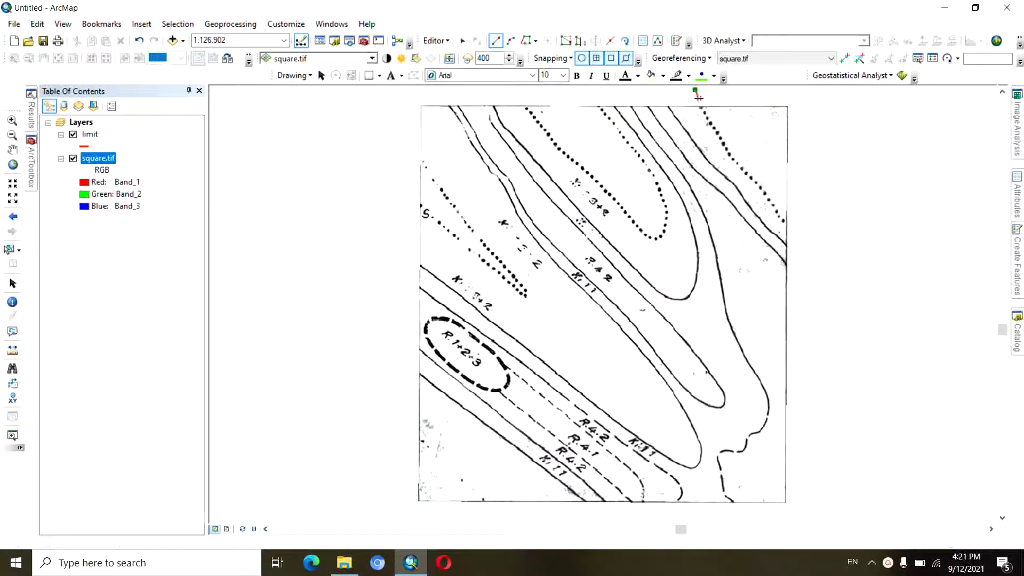
left_click(710, 124)
left_click(718, 133)
left_click(747, 176)
left_click(779, 216)
double_click(826, 257)
Digitize the first solid line below the corner's dotted line, from above the map to beyond its right edge.
left_click(664, 90)
left_click(687, 133)
left_click(700, 150)
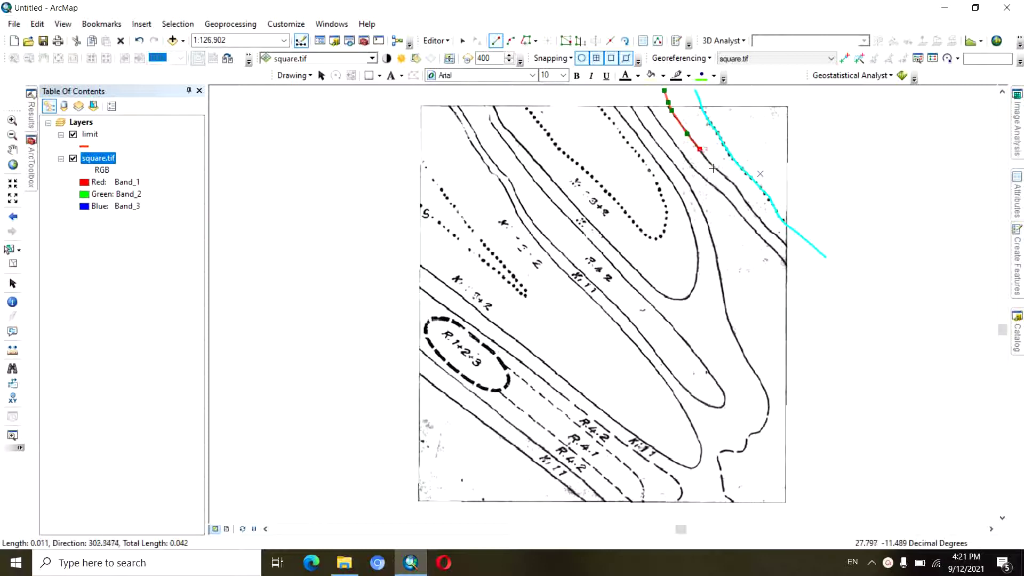
left_click(727, 177)
left_click(758, 218)
double_click(824, 278)
Digitize the second solid line below the corner's dotted line, extending it past the map's upper and right edges.
left_click(644, 91)
left_click(649, 109)
left_click(663, 127)
left_click(690, 166)
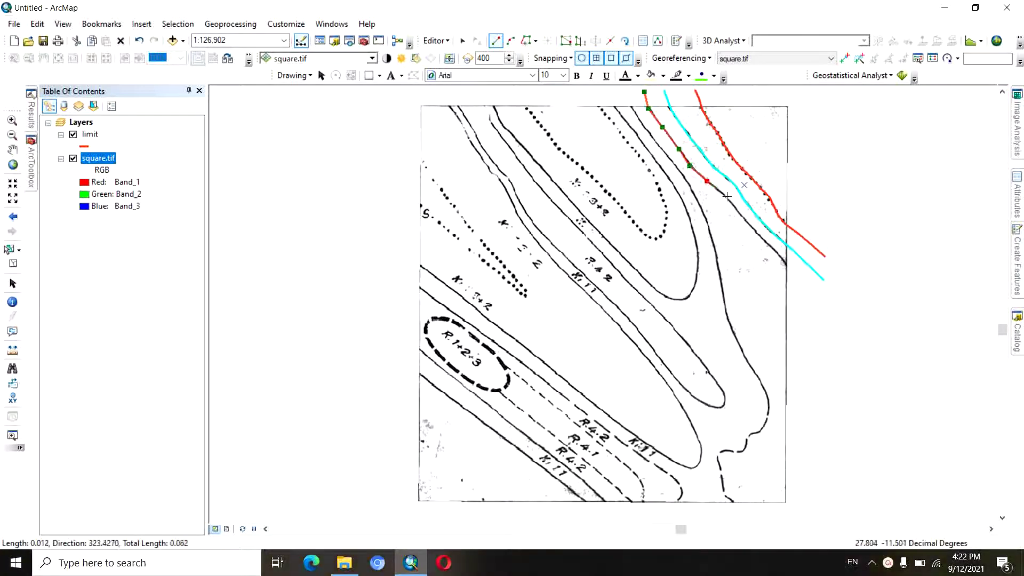
left_click(726, 195)
left_click(755, 231)
left_click(771, 247)
double_click(815, 293)
Digitize the long winding boundary on the map's right side, from above the upper edge to below the lower edge.
left_click(625, 91)
left_click(668, 159)
left_click(693, 188)
left_click(707, 224)
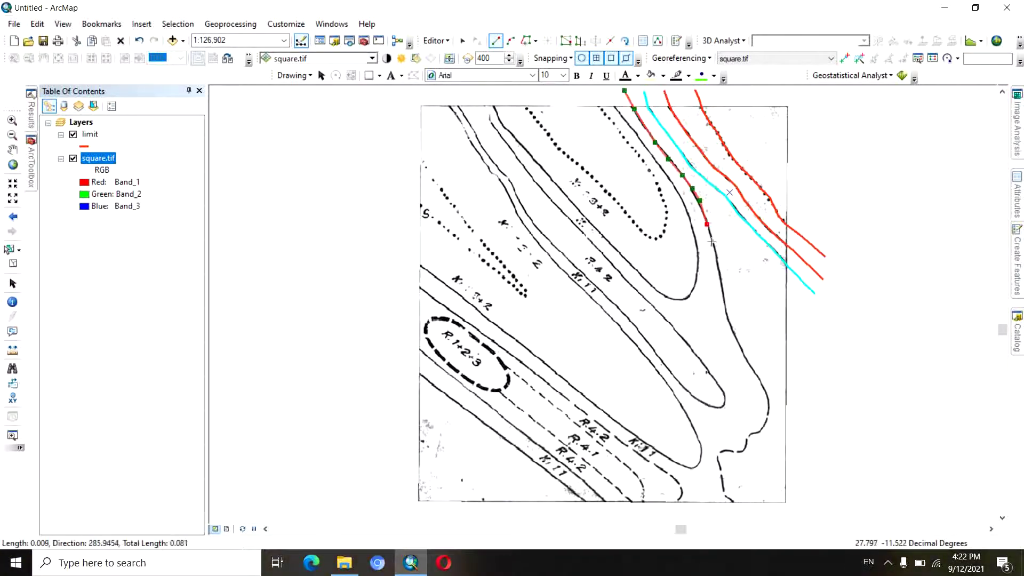
left_click(721, 276)
left_click(728, 319)
left_click(741, 350)
left_click(768, 390)
left_click(769, 419)
left_click(745, 439)
left_click(718, 456)
left_click(726, 498)
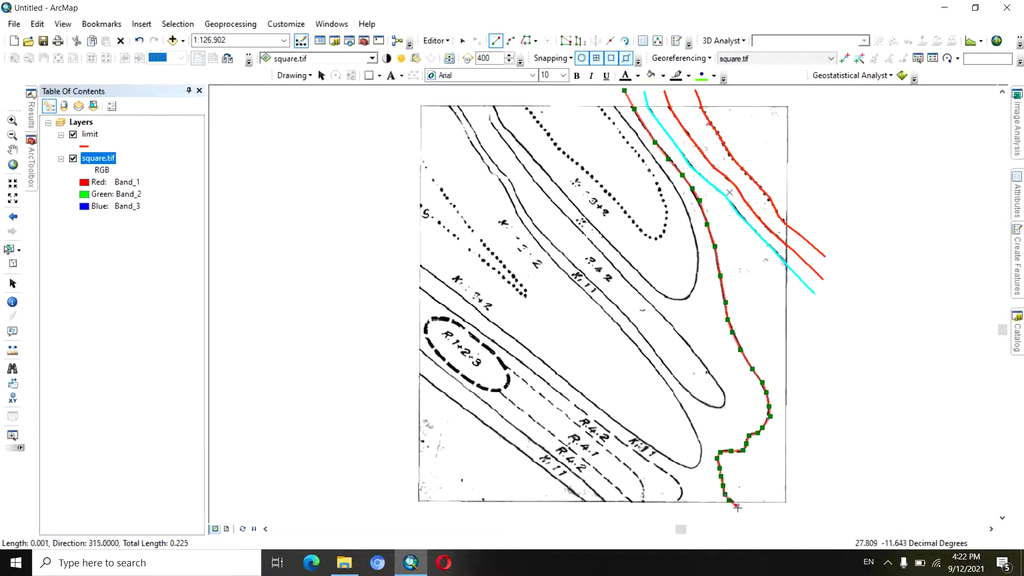
double_click(755, 521)
Reselect the limit template with the Line construction tool to continue digitizing.
left_click(776, 529)
left_click(12, 149)
scroll(567, 503, "down", 2)
left_click_drag(499, 146, 478, 253)
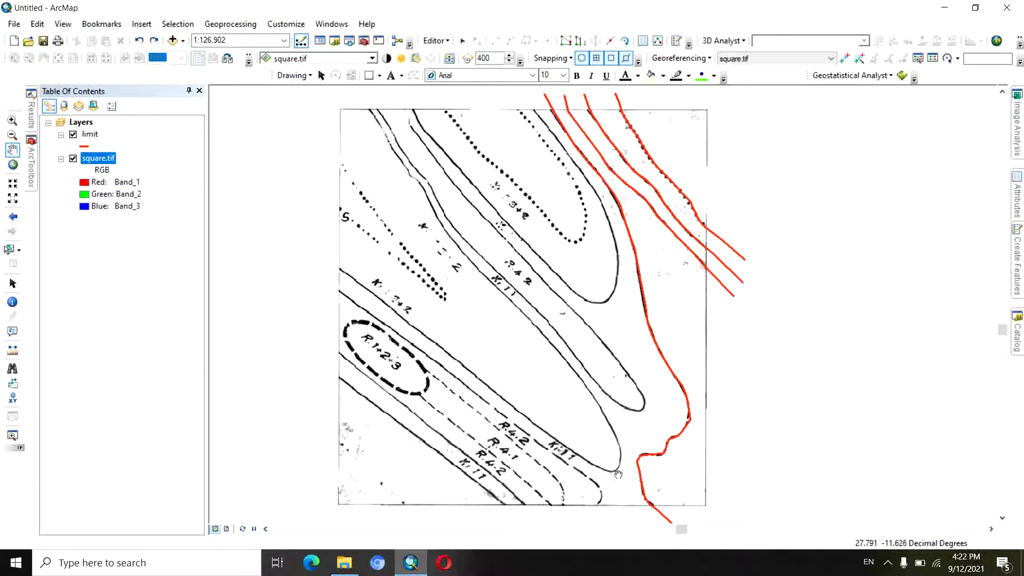
key("ctrl+z")
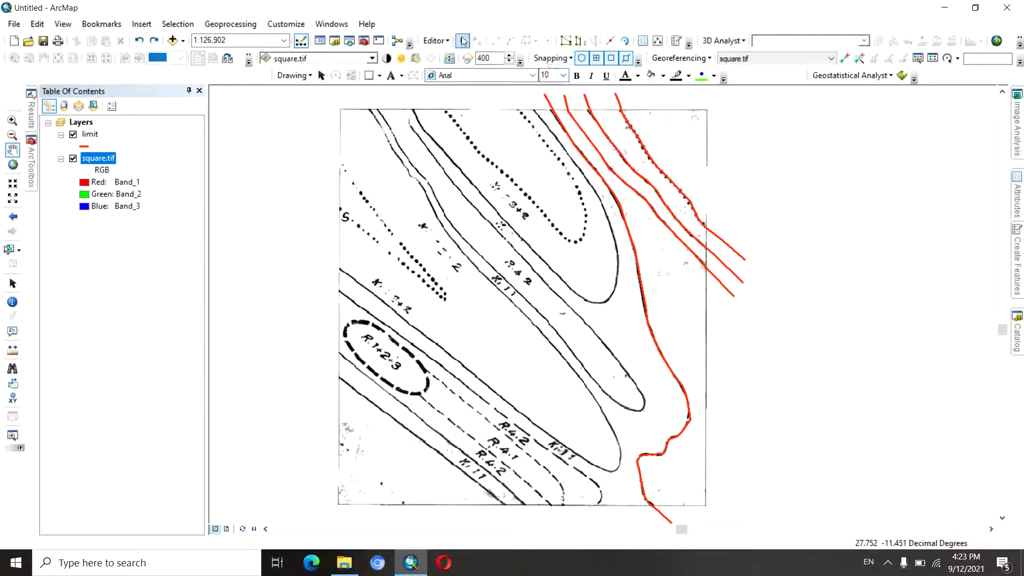
left_click(1018, 261)
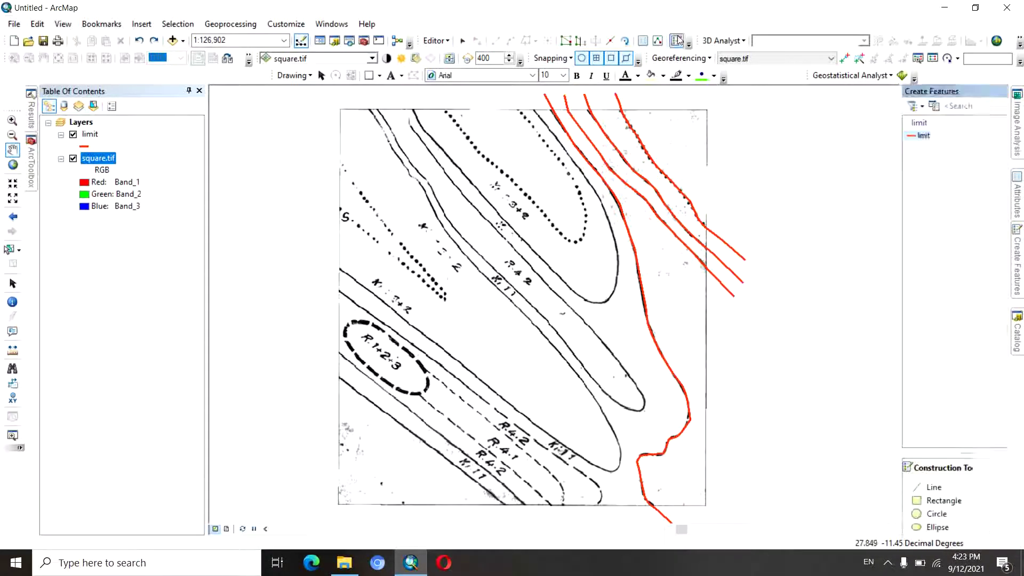
left_click(849, 135)
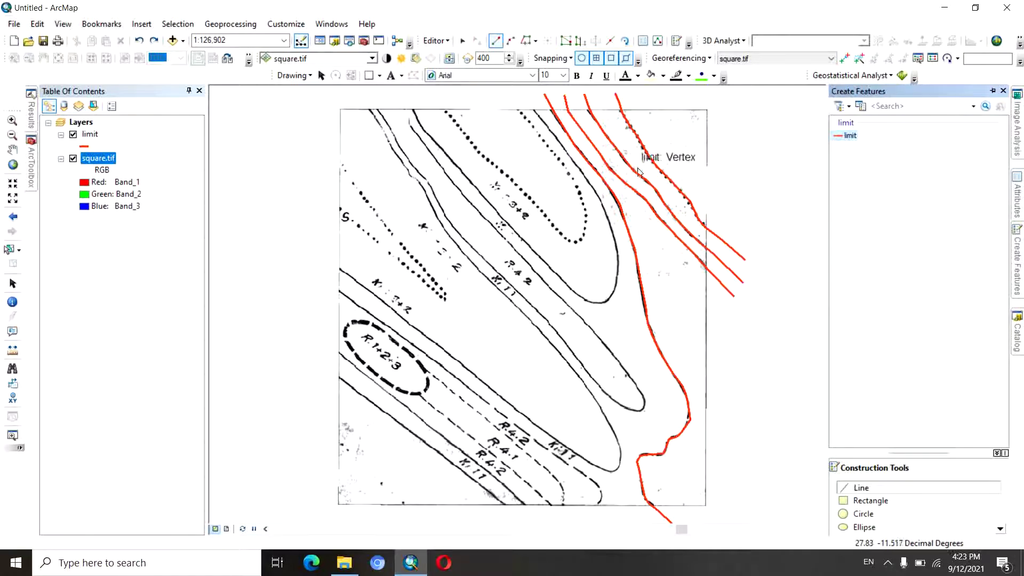
Digitize the right limb of the solid fold around the upper dotted loop, from above the map down to its rounded nose.
left_click(527, 93)
left_click(535, 111)
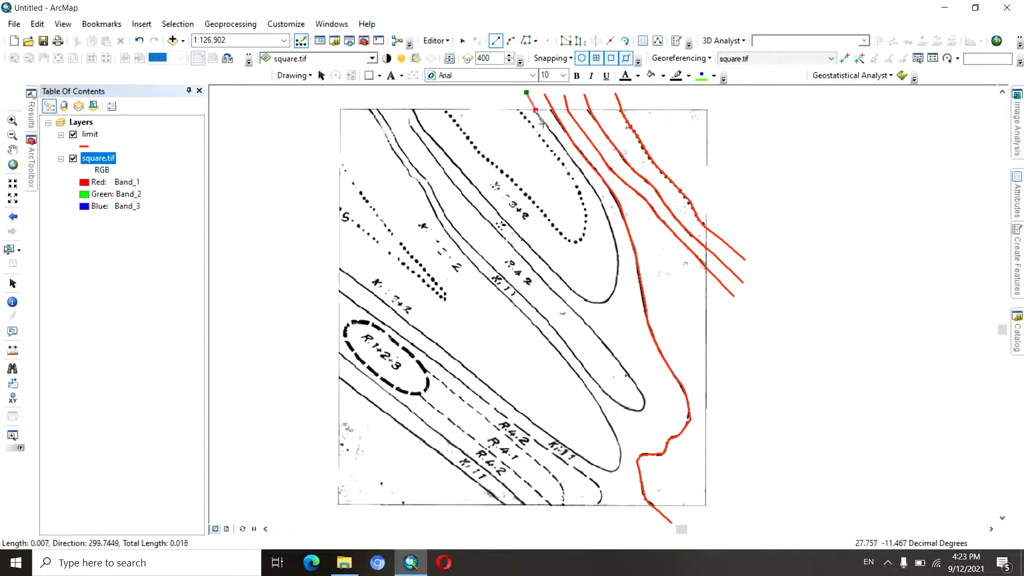
left_click(547, 126)
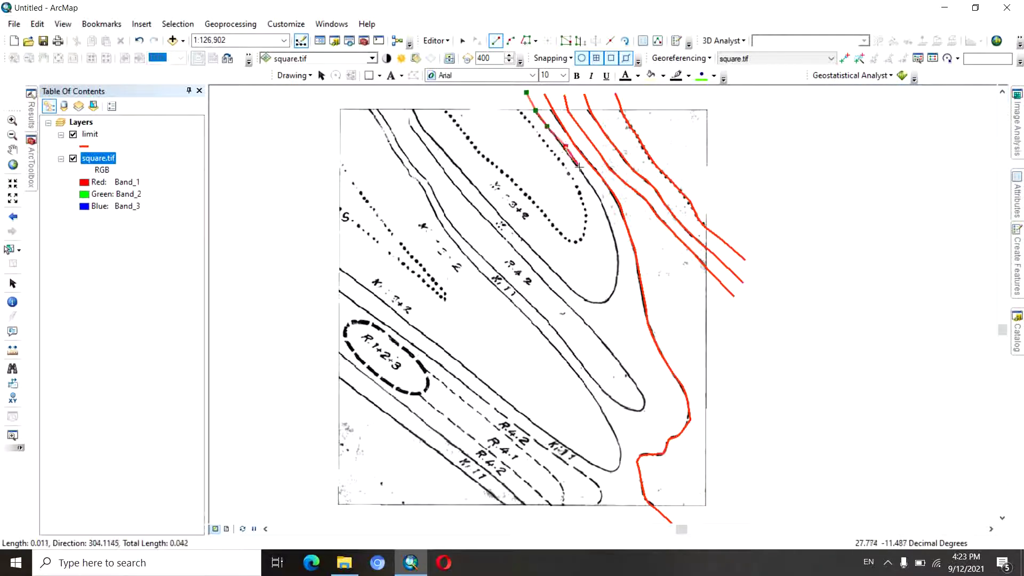
left_click(559, 141)
left_click(567, 151)
left_click(576, 164)
left_click(587, 177)
left_click(601, 199)
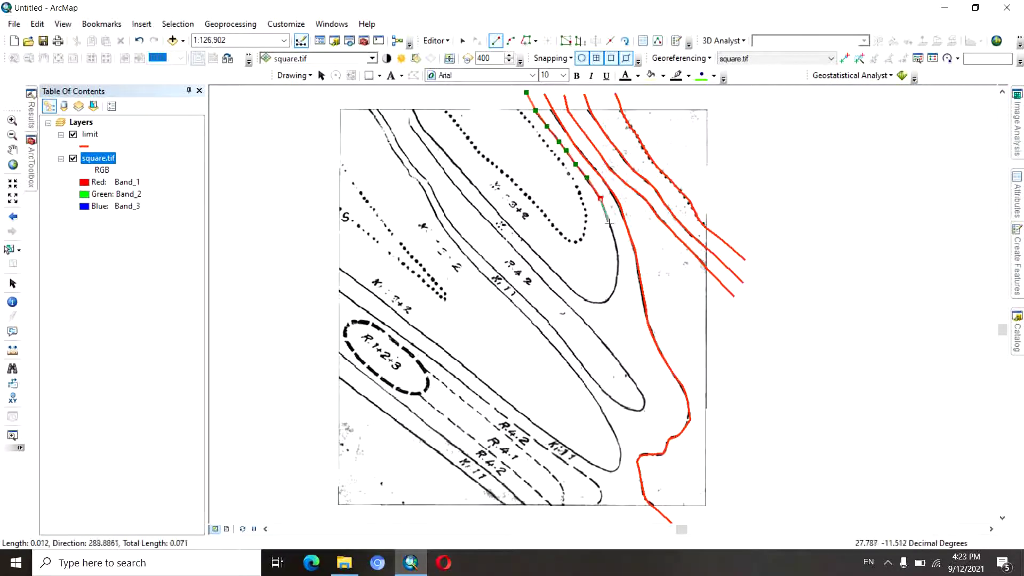
left_click(610, 224)
left_click(617, 249)
left_click(618, 269)
left_click(616, 286)
left_click(609, 299)
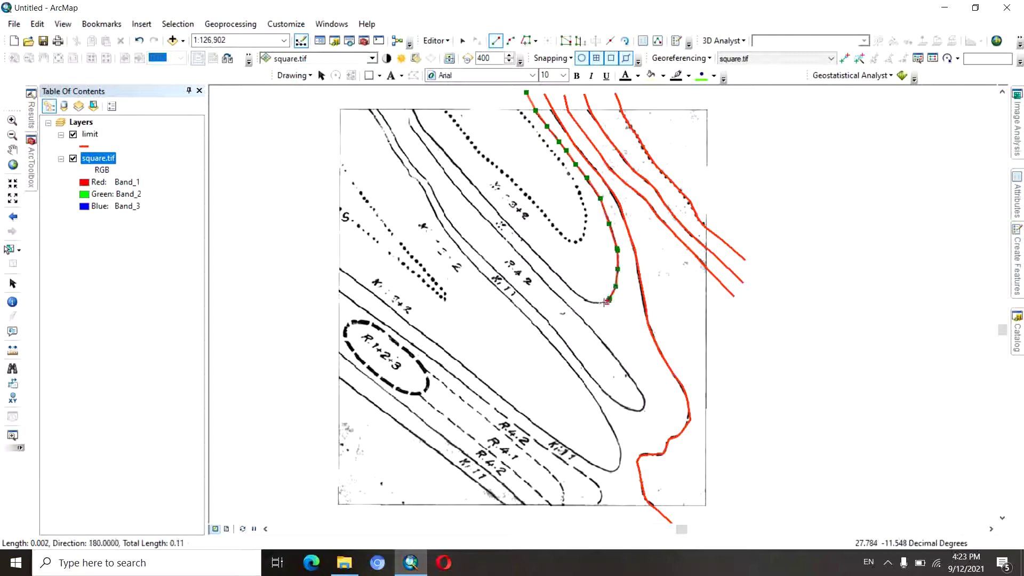
double_click(597, 302)
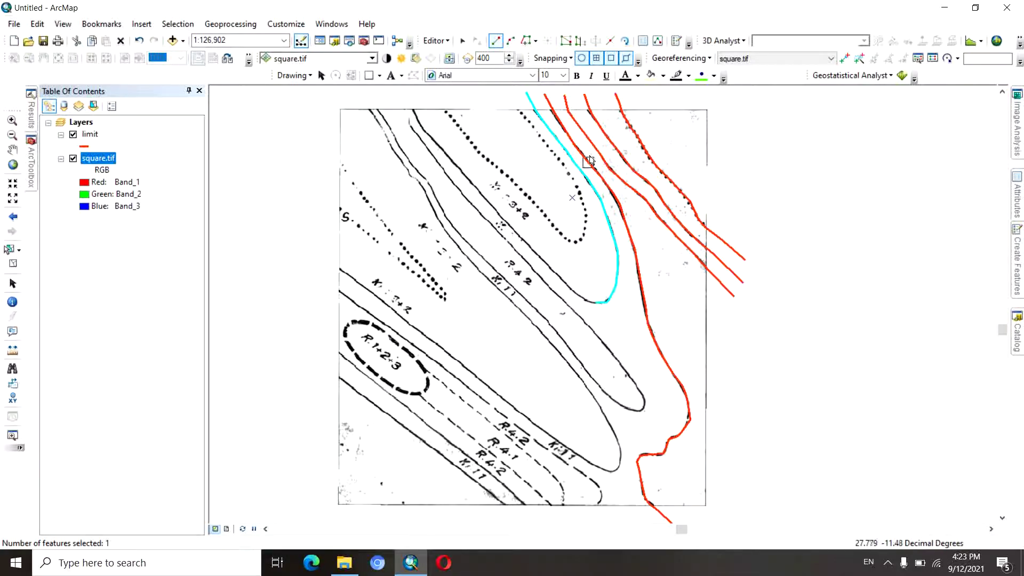
Digitize the fold's left limb from the end of the right limb at the nose up past the map's upper edge.
left_click(596, 303)
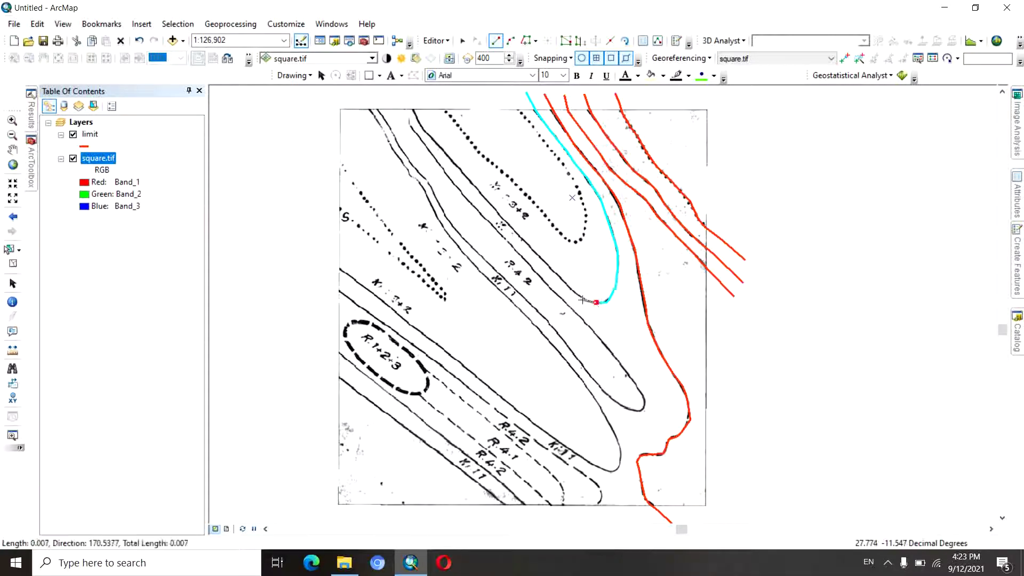
left_click(581, 296)
left_click(564, 280)
left_click(550, 266)
left_click(532, 250)
left_click(519, 235)
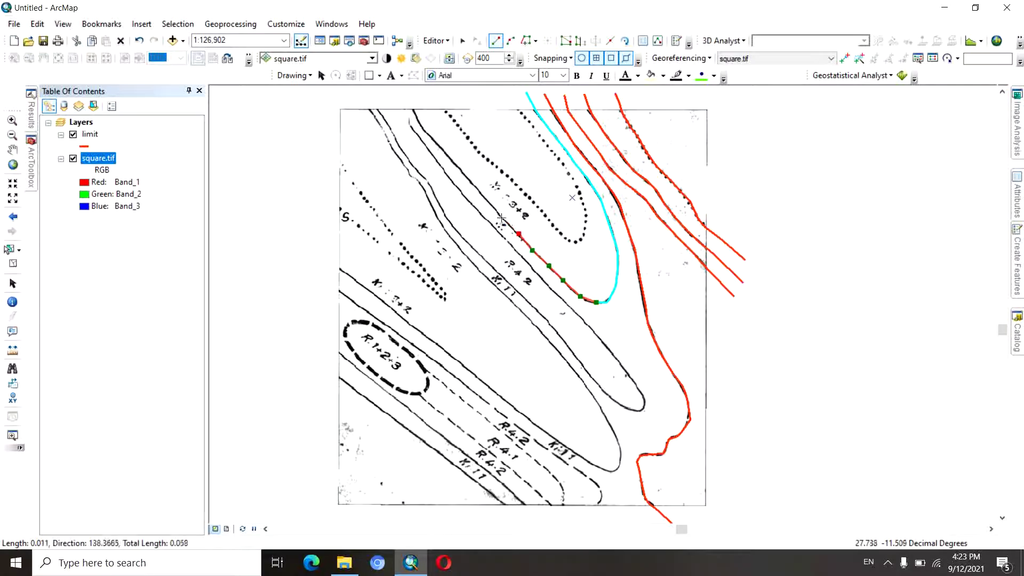
left_click(502, 217)
left_click(487, 200)
left_click(474, 185)
left_click(445, 154)
left_click(430, 136)
left_click(419, 118)
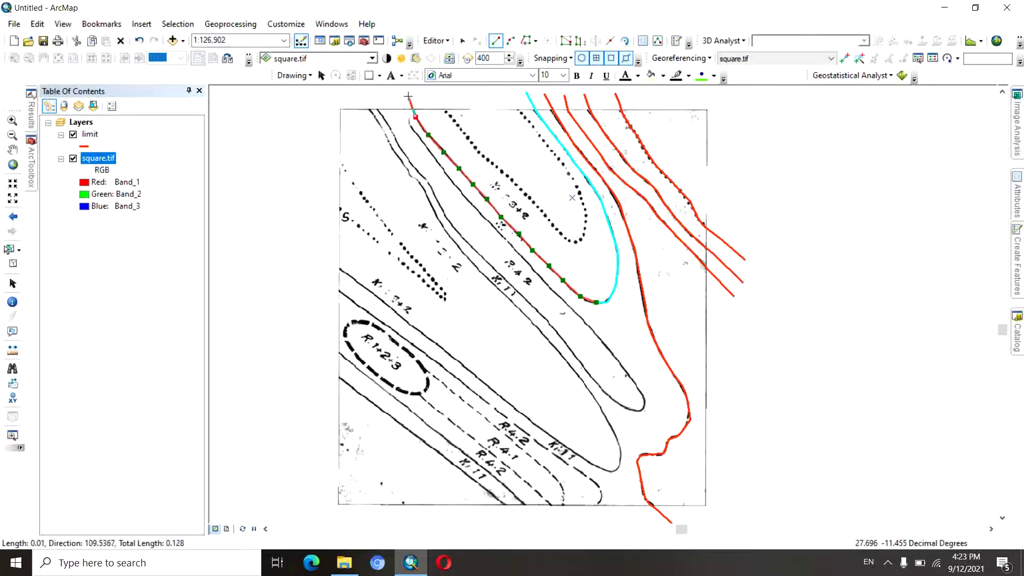
double_click(409, 96)
left_click(409, 96)
double_click(349, 92)
left_click(349, 93)
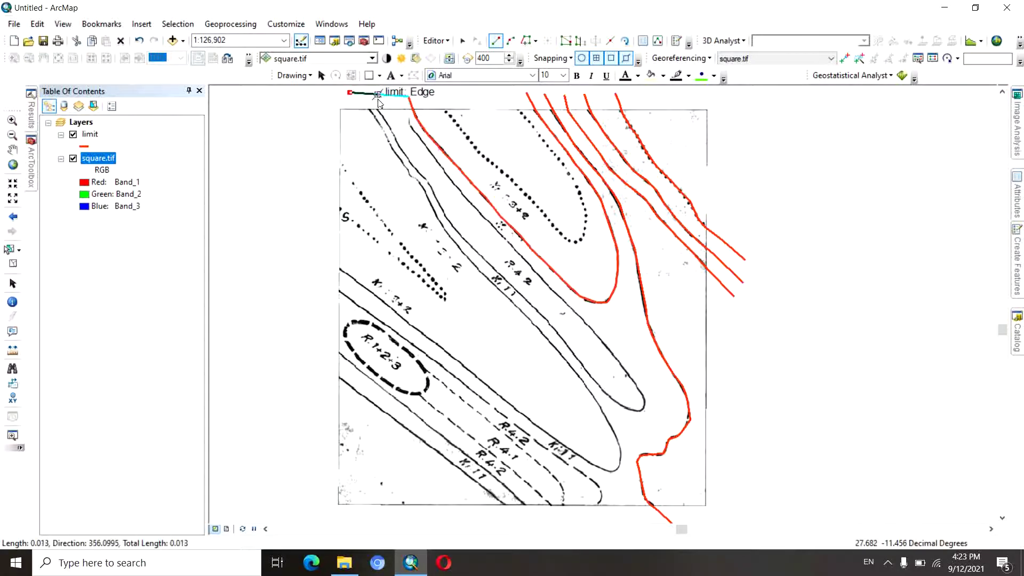
double_click(335, 102)
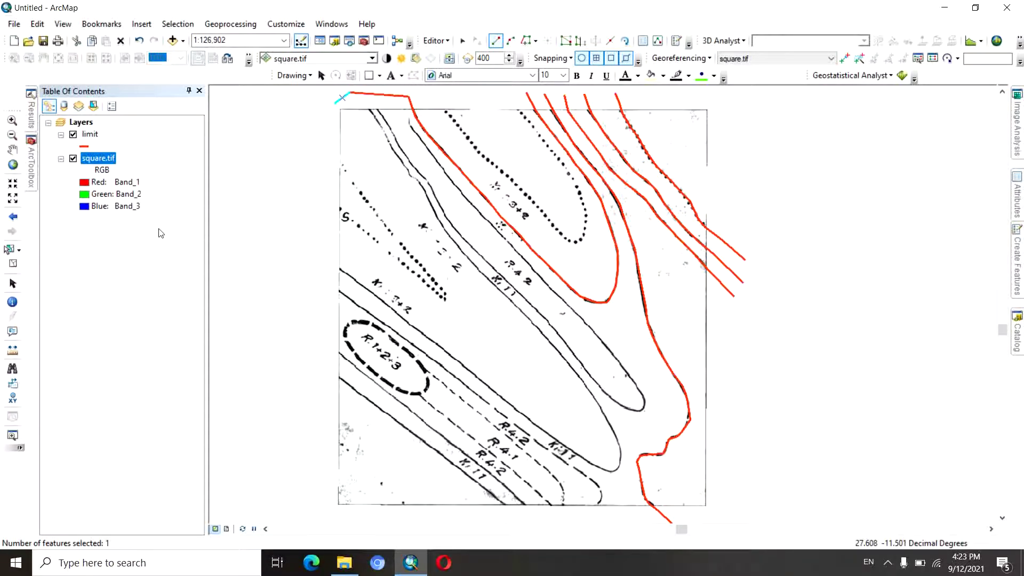
key("ctrl+z")
Delete the stray near-horizontal limit line above the map's upper edge, beside the end of the fold's left limb.
left_click(463, 40)
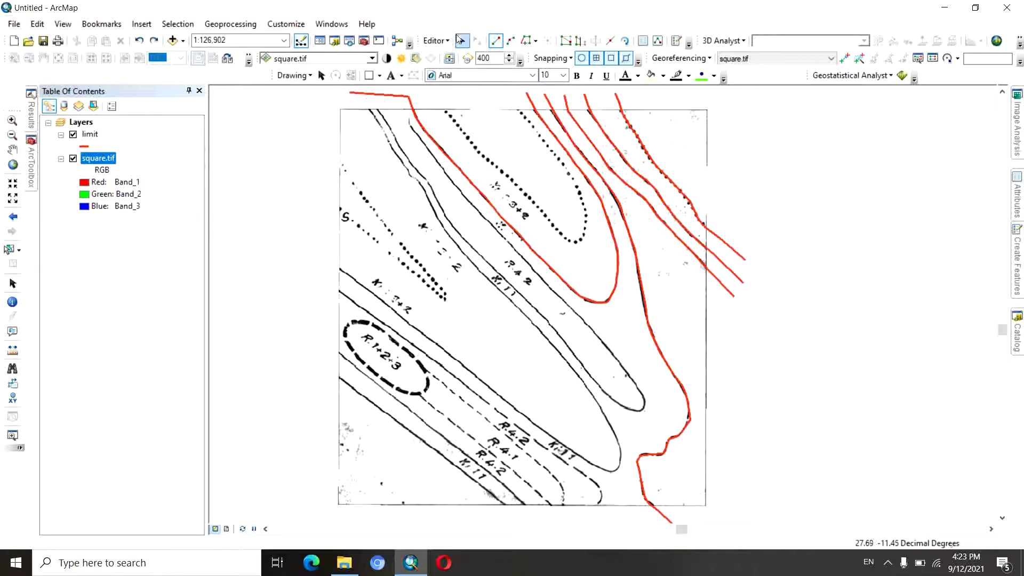
left_click(382, 95)
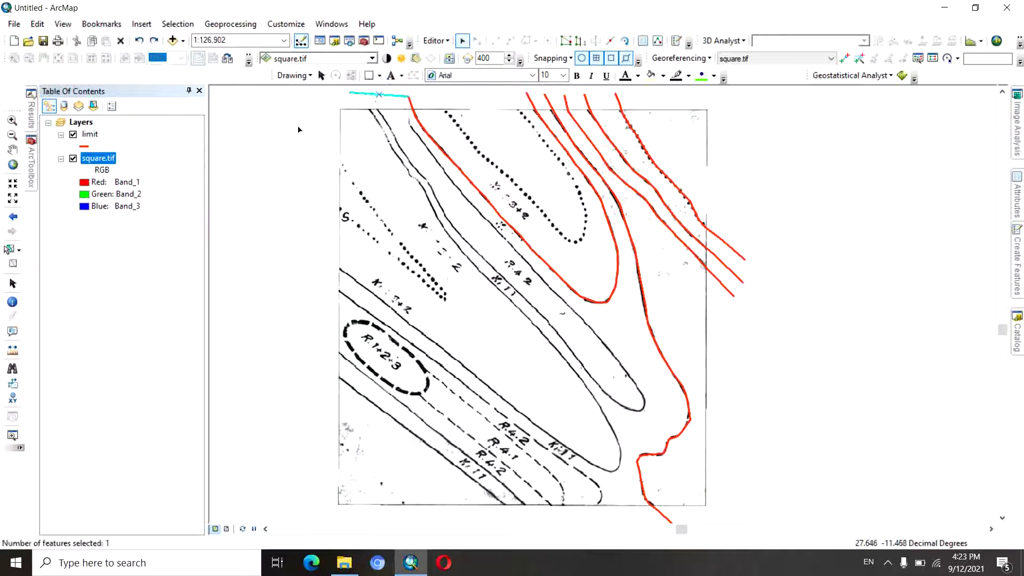
key("Delete")
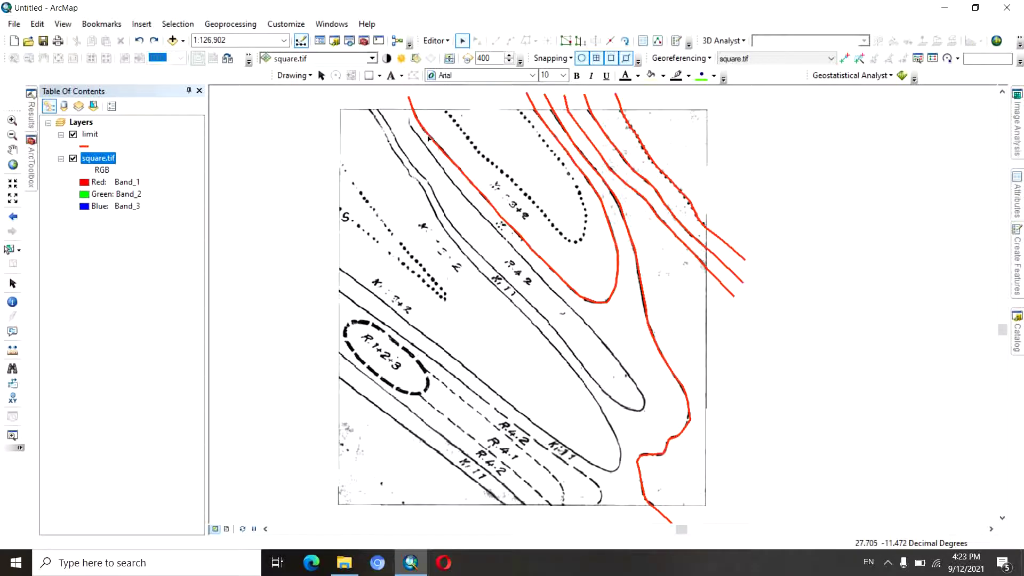
Merge the left and right limbs of the fold around the upper dotted loop into a single limit feature.
left_click(428, 138)
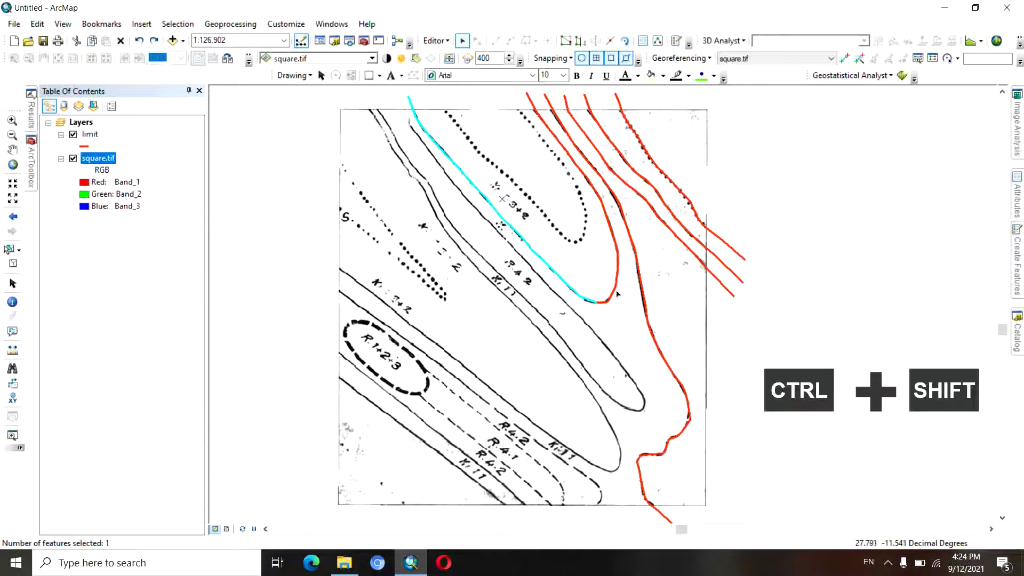
left_click(618, 272, "ctrl+shift")
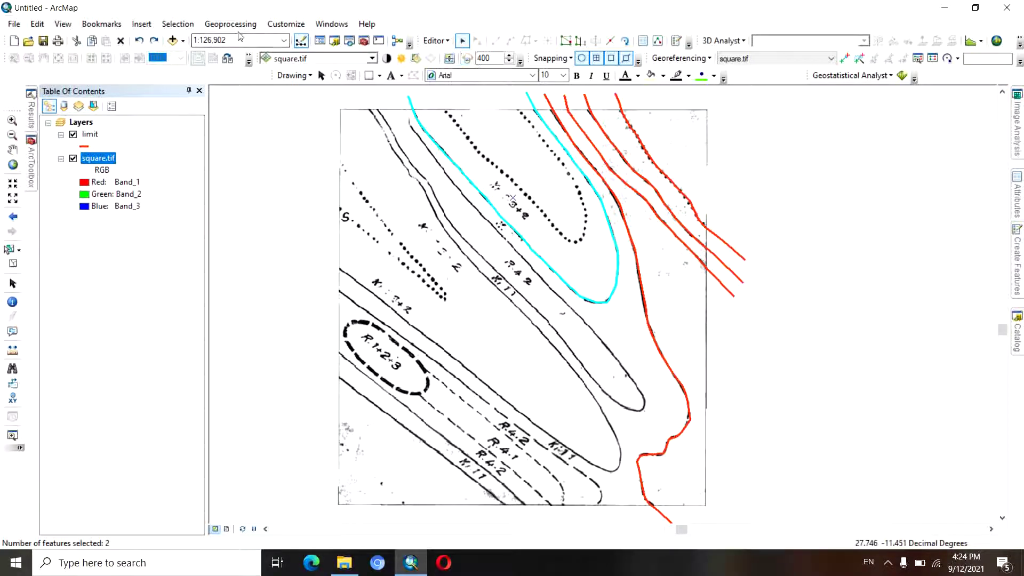
left_click(443, 41)
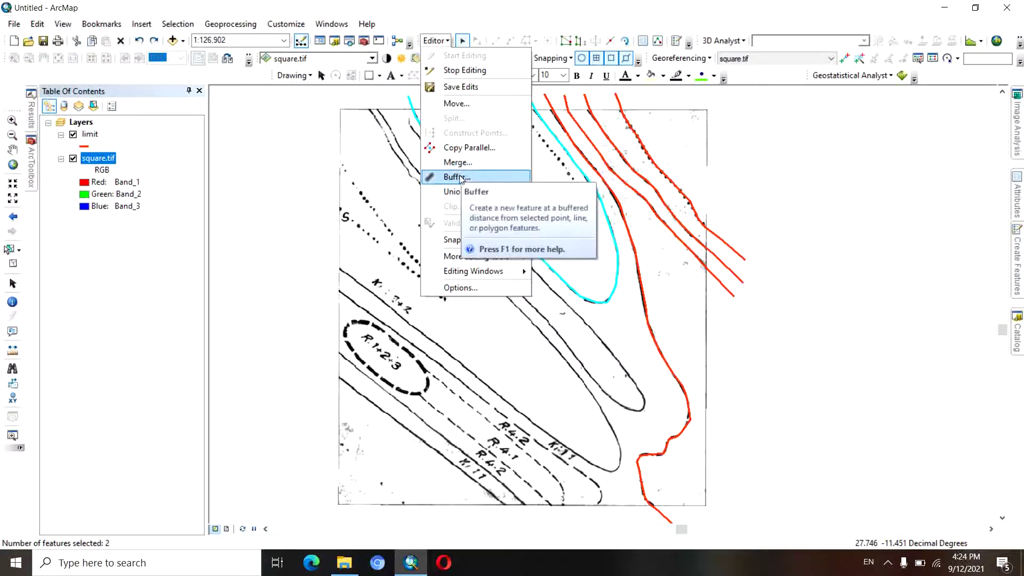
left_click(456, 162)
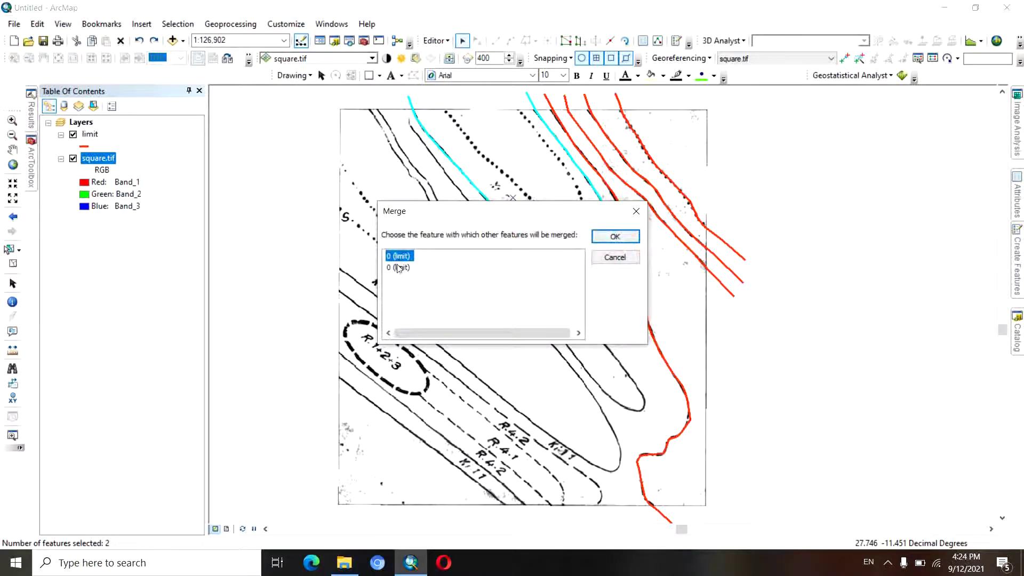
left_click(608, 236)
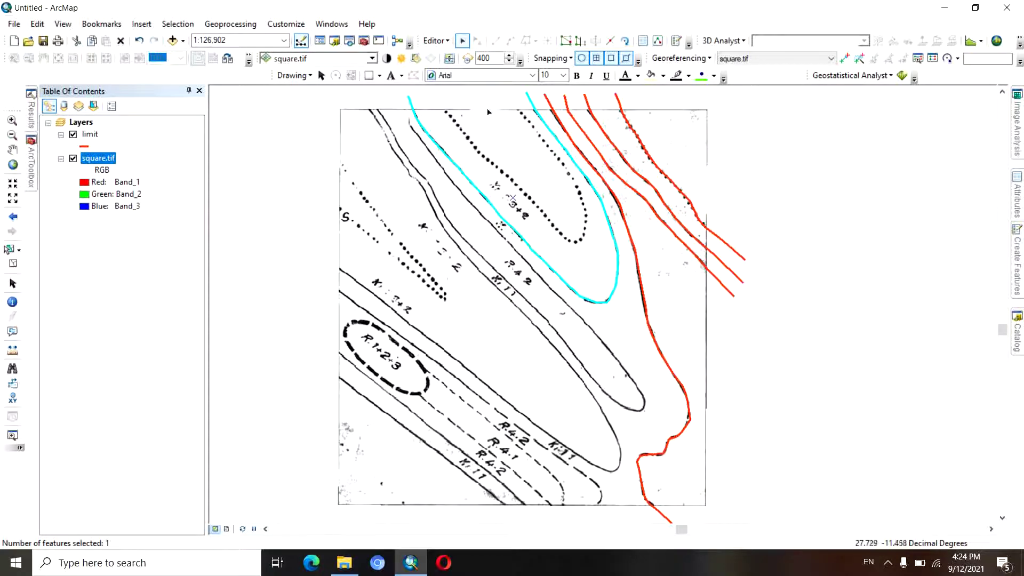
left_click(636, 251)
left_click(615, 238)
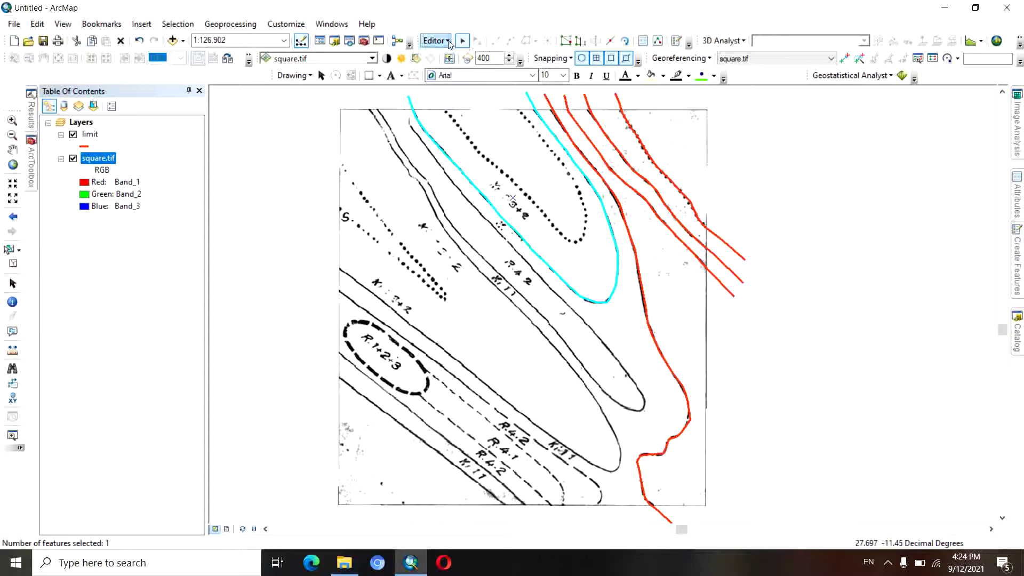
With the limit template's Line tool, digitize the elongated R.4.2 fold's right limb from above the map down to beside the R.4.2 label.
left_click(677, 41)
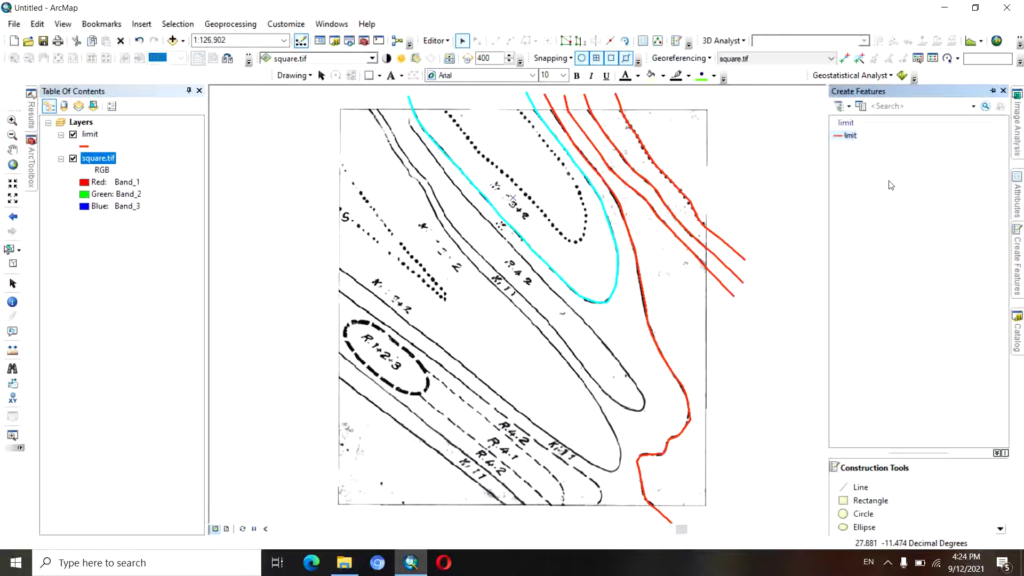
double_click(855, 140)
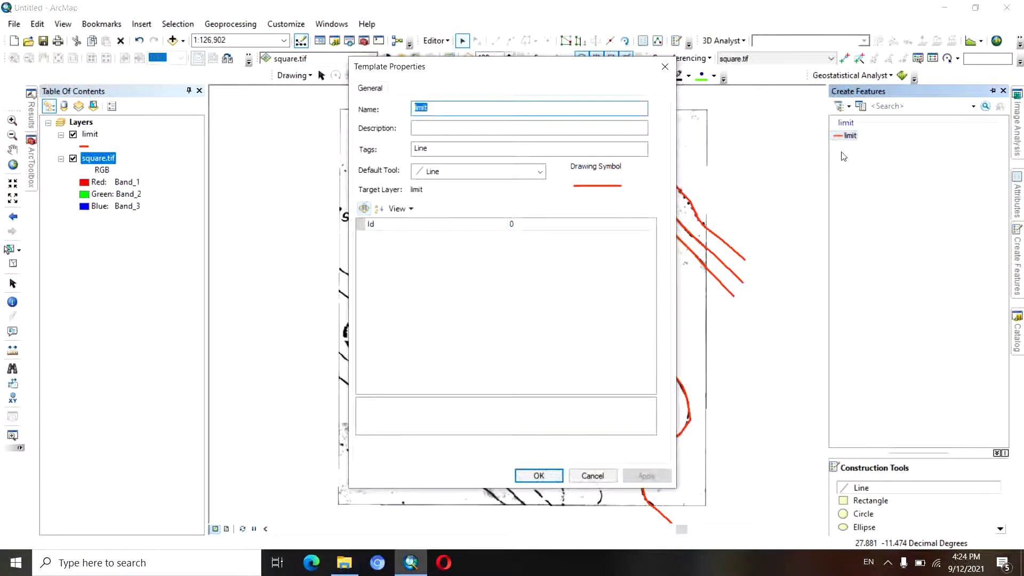
left_click(665, 66)
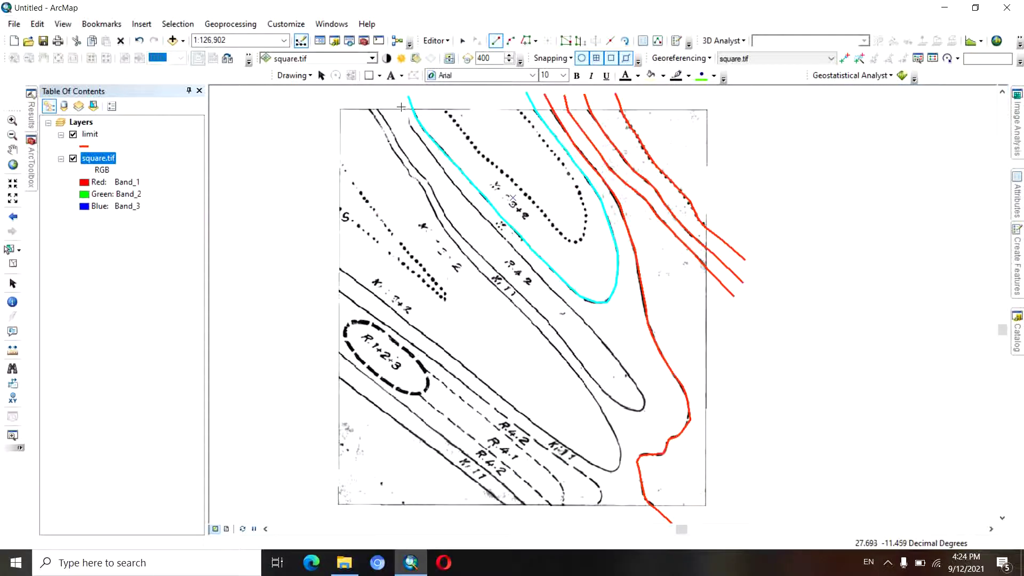
scroll(400, 106, "up", 4)
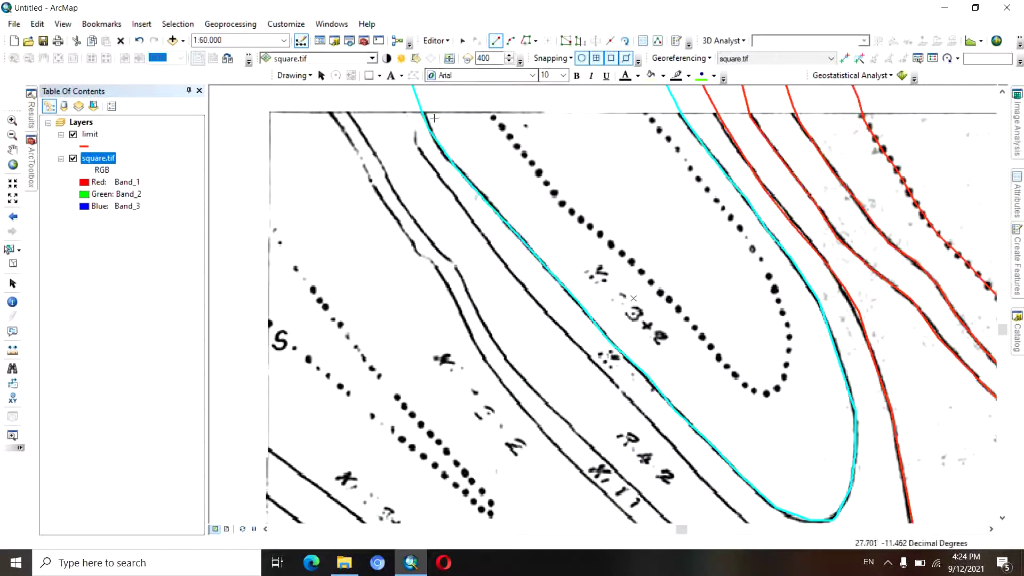
left_click(395, 87)
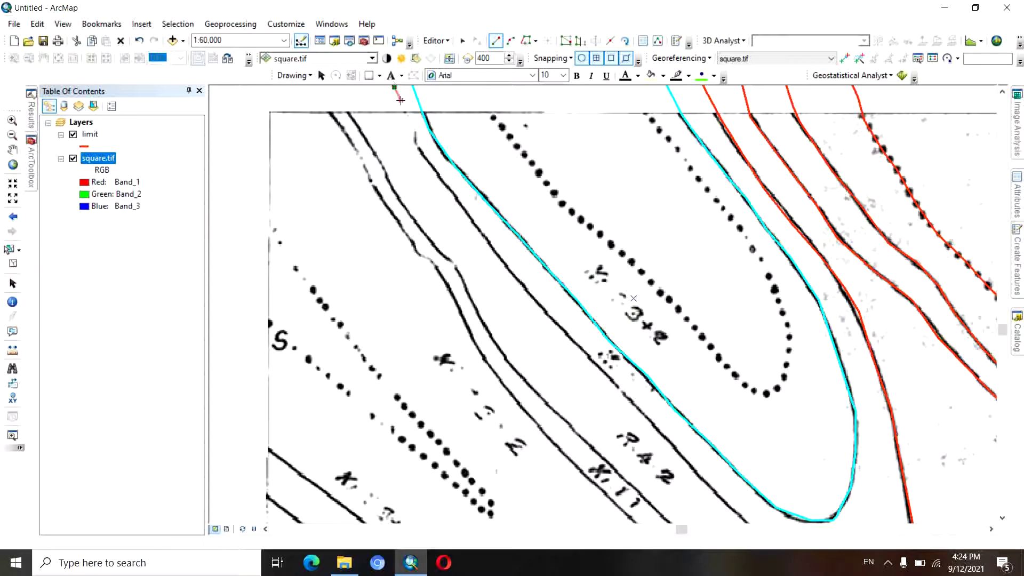
left_click(401, 100)
left_click(412, 123)
left_click(417, 144)
left_click(435, 169)
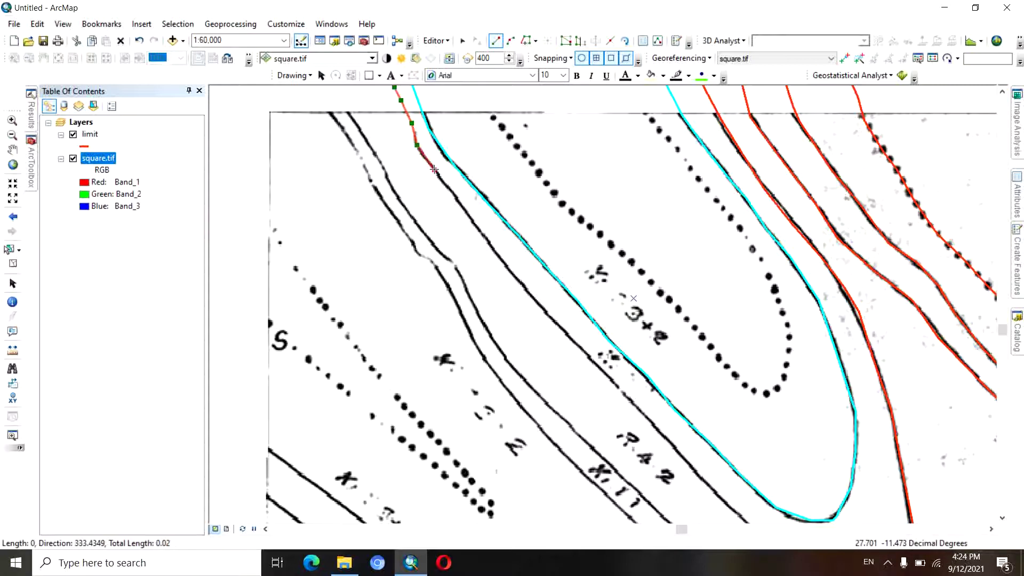
left_click(513, 273)
left_click(528, 292)
left_click(542, 308)
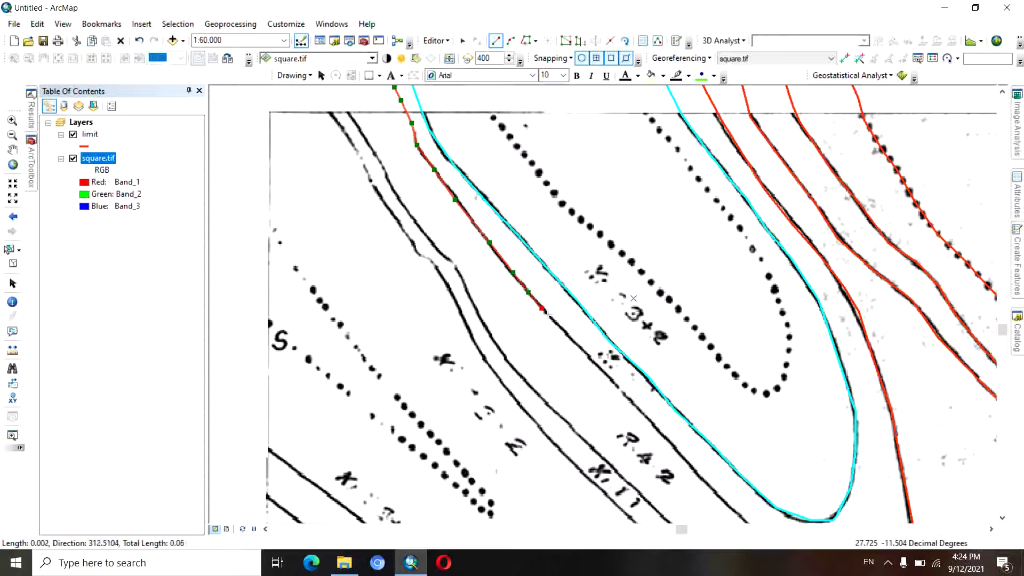
left_click(566, 334)
left_click(598, 367)
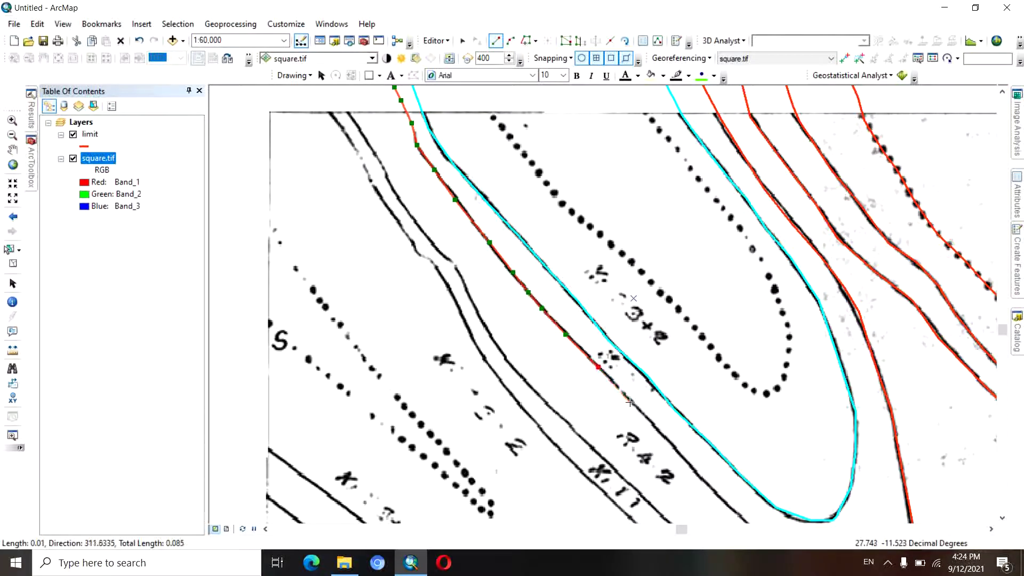
left_click(630, 402)
left_click(669, 442)
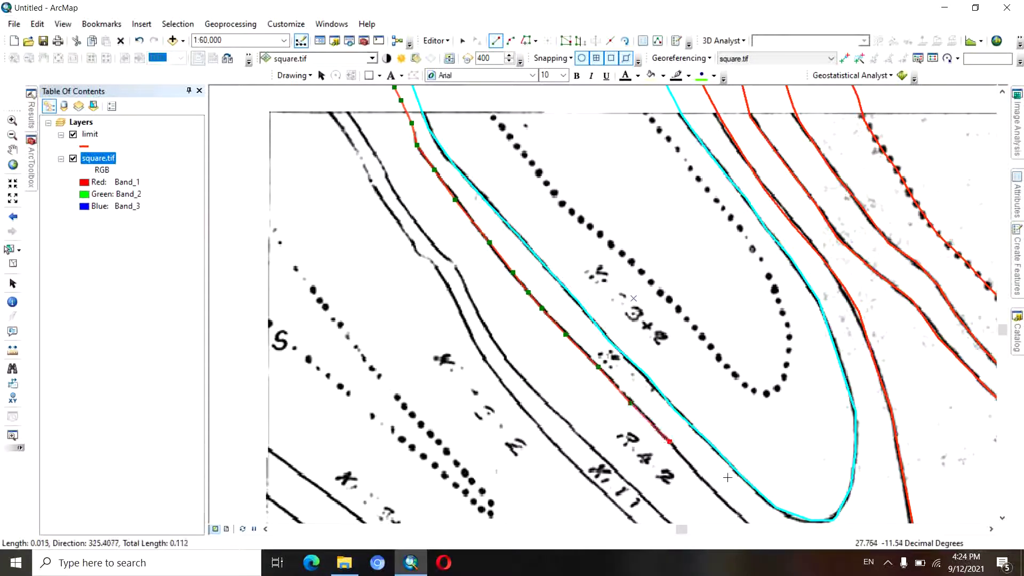
Continue the R.4.2 fold's right limb from beside the label down to just above its rounded nose.
key("Down")
key("Down")
key("Down")
key("Down")
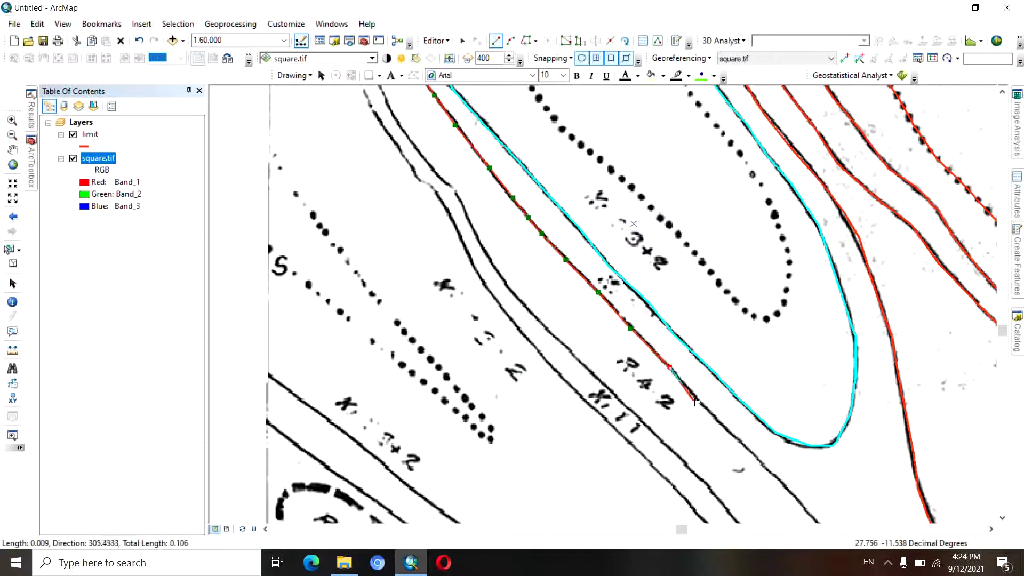
key("Escape")
key("Down")
key("Down")
key("Down")
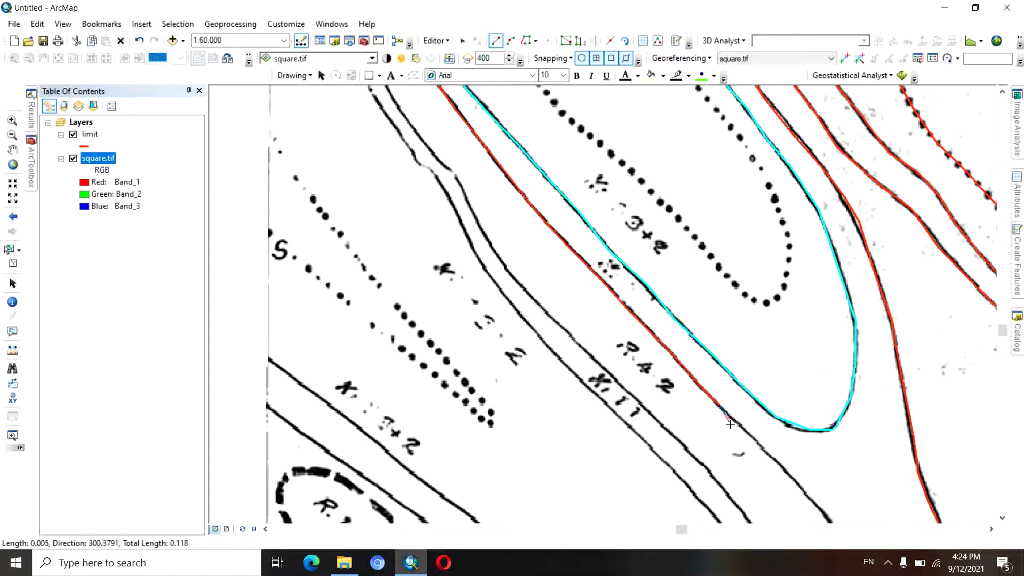
key("ctrl+z")
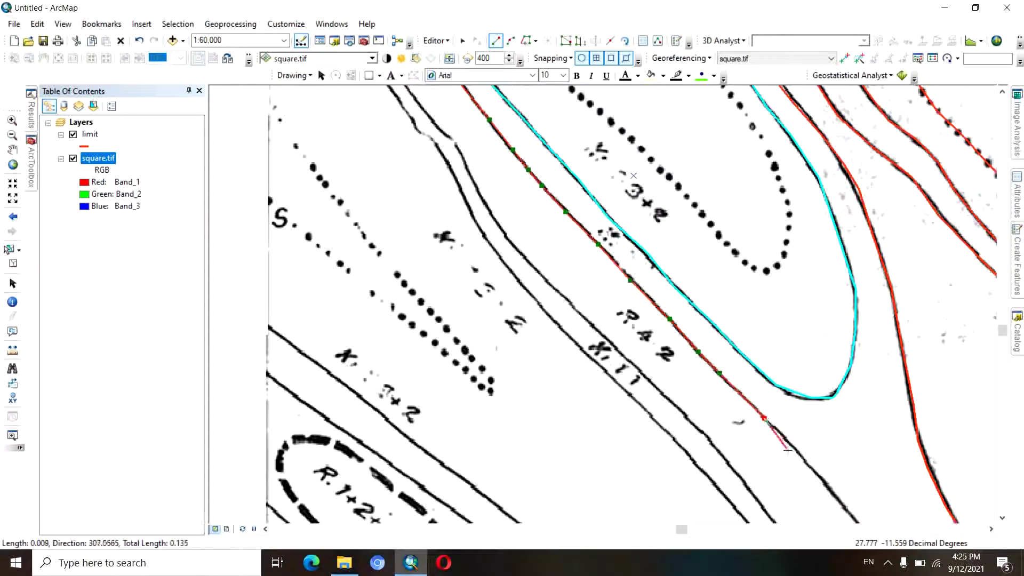
left_click(796, 450)
key("Down")
key("Down")
key("Down")
key("Down")
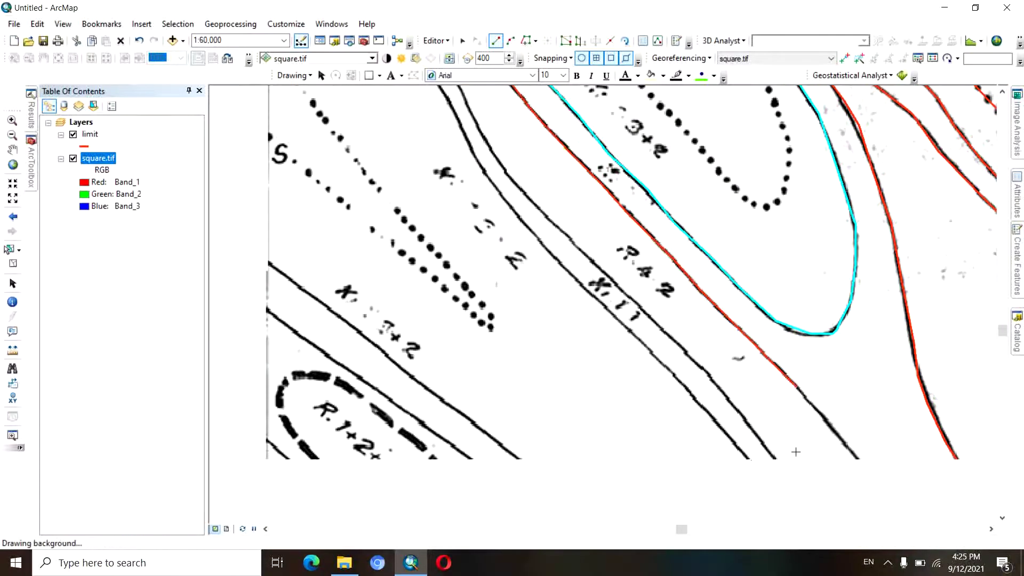
key("Right")
key("Right")
key("Right")
left_click(797, 437)
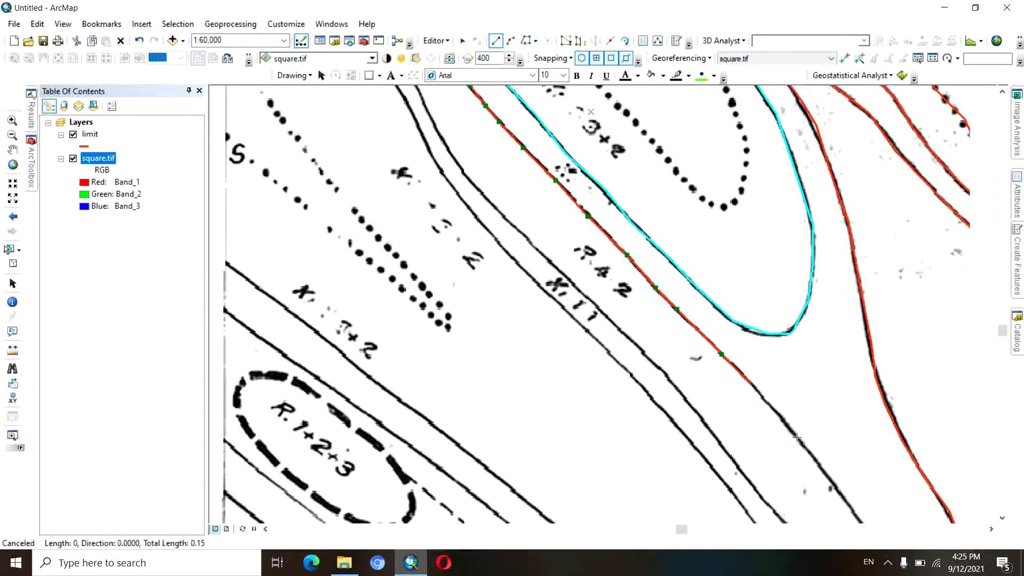
left_click(826, 475)
Carry the line around the R.4.2 fold's rounded nose and finish it on the nose's lower side.
key("Down")
key("Down")
key("Down")
key("Down")
key("Down")
key("Down")
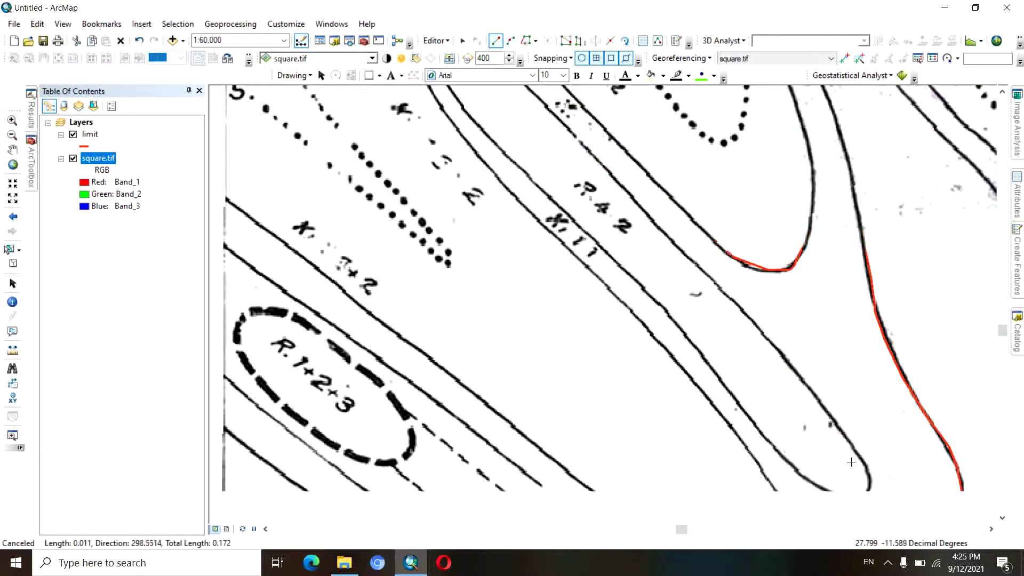
key("Down")
key("Down")
left_click(843, 412)
left_click(860, 432)
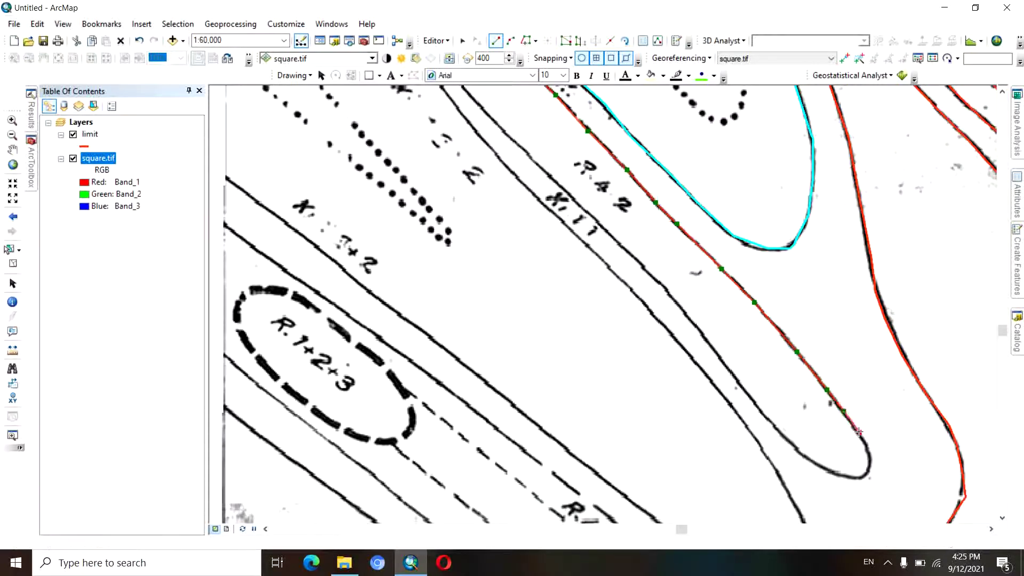
left_click(869, 445)
left_click(868, 454)
left_click(864, 475)
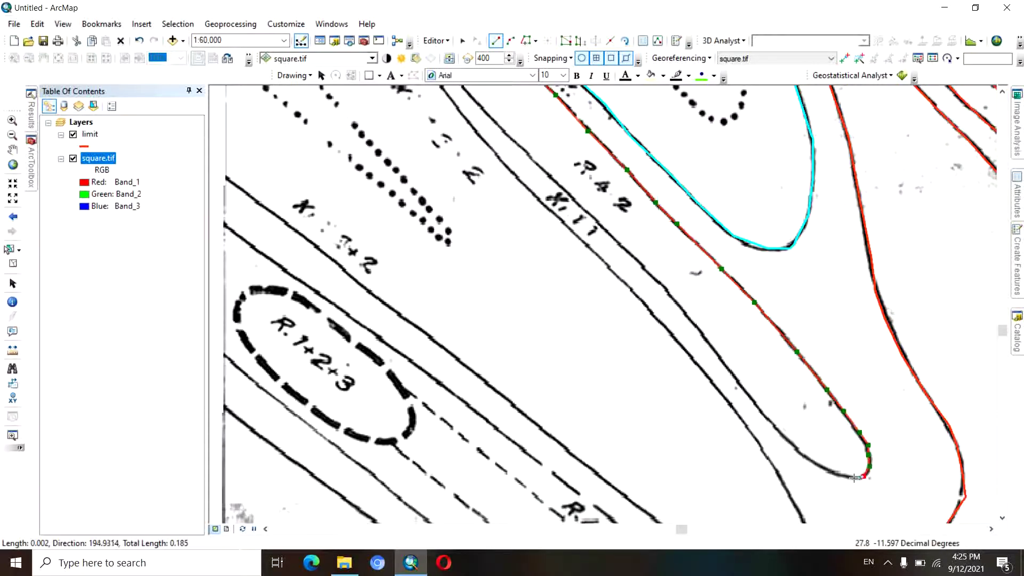
left_click(854, 479)
double_click(834, 473)
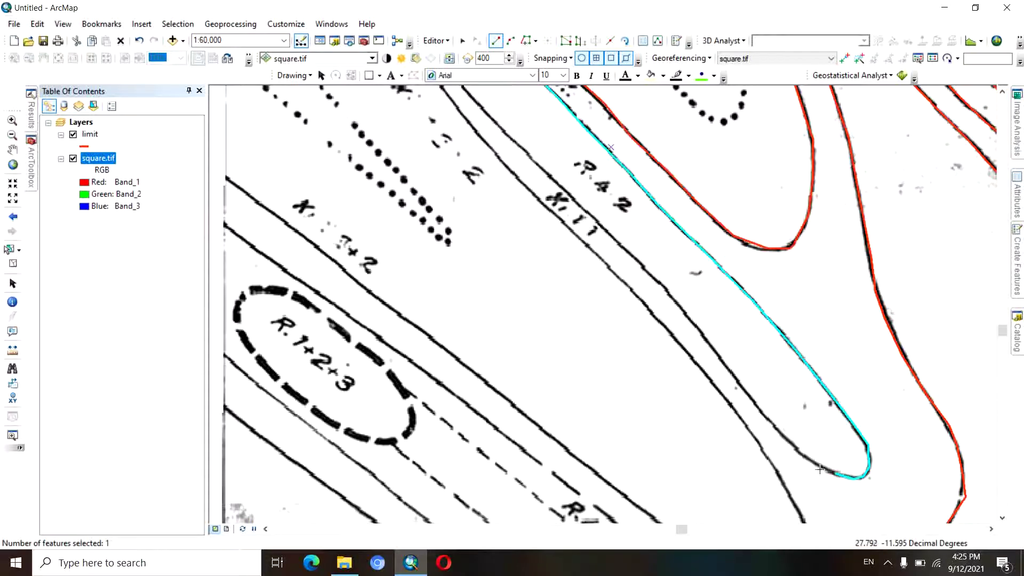
Start a new limit line at the previous line's end and digitize the R.4.2 fold's left limb up past the R.4.2 label.
left_click(836, 475)
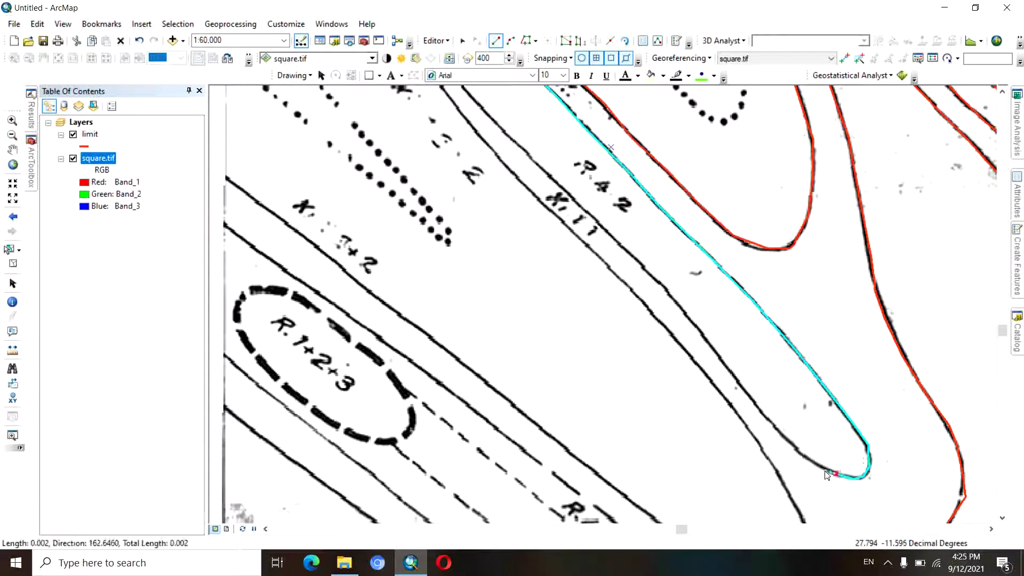
left_click(821, 468)
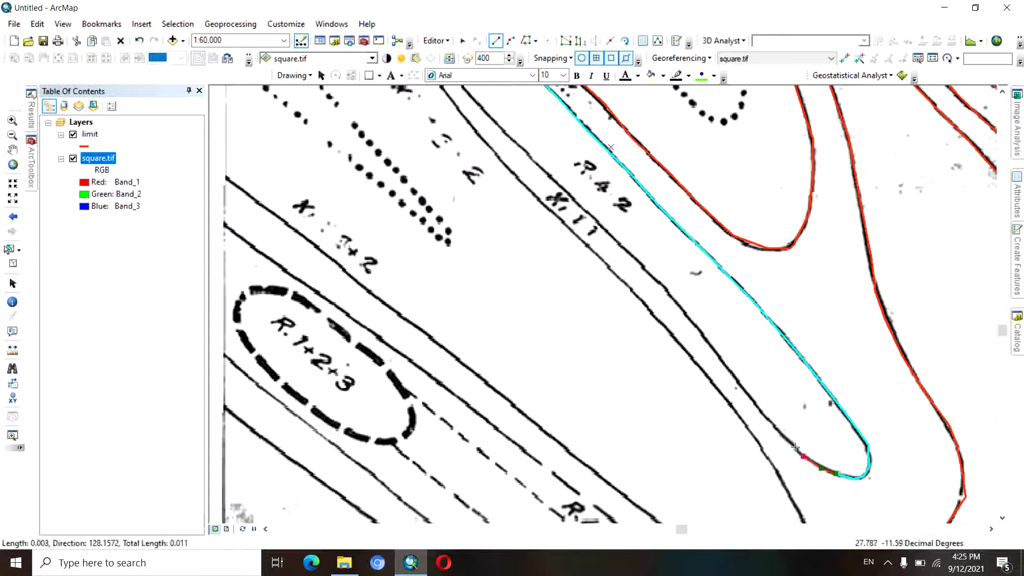
left_click(796, 446)
left_click(779, 430)
left_click(761, 412)
left_click(739, 383)
left_click(723, 361)
left_click(704, 335)
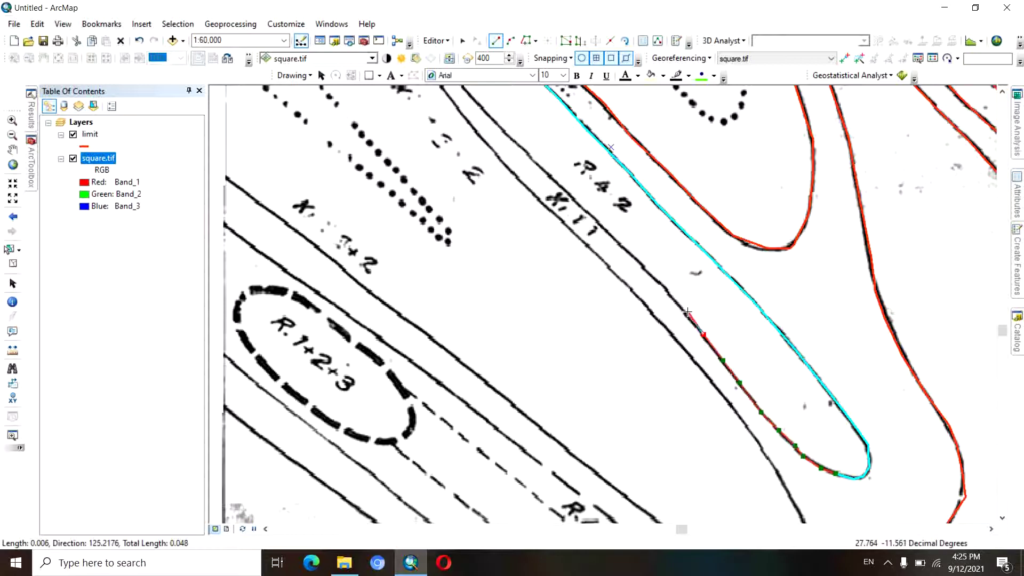
left_click(688, 311)
left_click(669, 294)
left_click(650, 274)
left_click(626, 249)
left_click(572, 198)
left_click(547, 174)
left_click(523, 150)
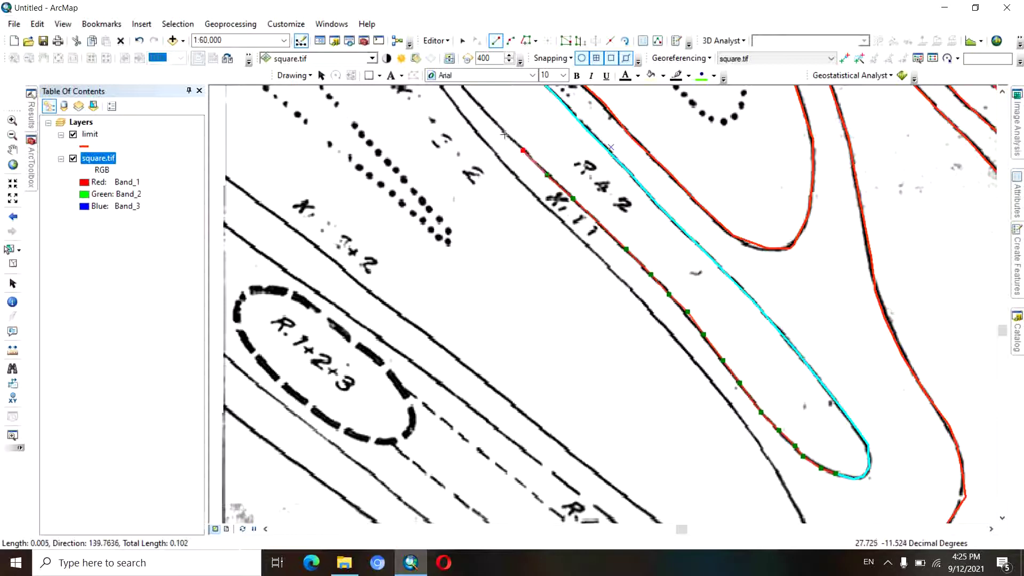
left_click(484, 109)
Continue the R.4.2 fold's left limb from beside the R.4.2 label up past the small bend near the map's upper left.
key("Left")
key("Up")
key("Up")
key("Up")
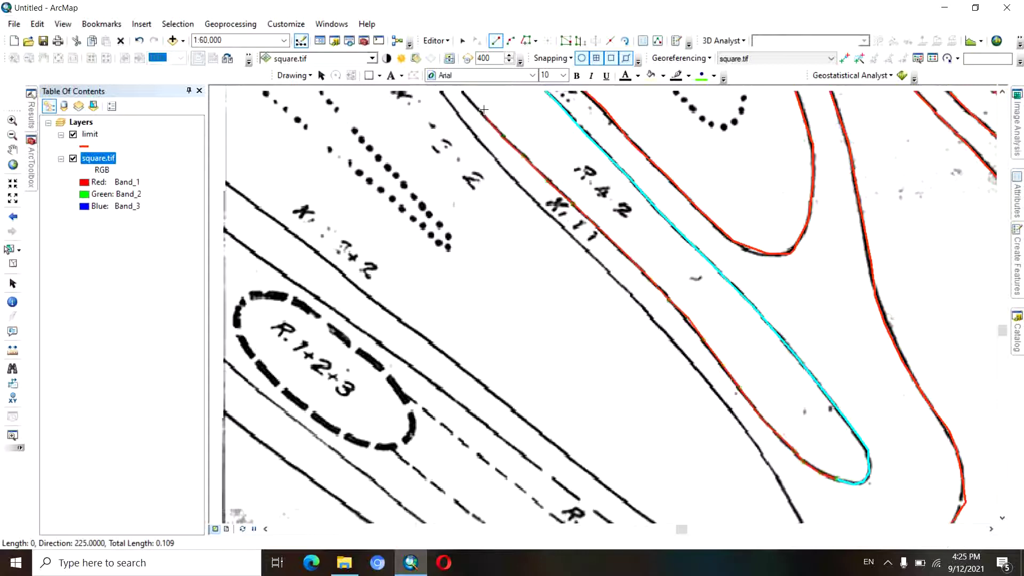
key("Left")
key("Left")
key("Left")
key("Up")
key("Up")
key("Up")
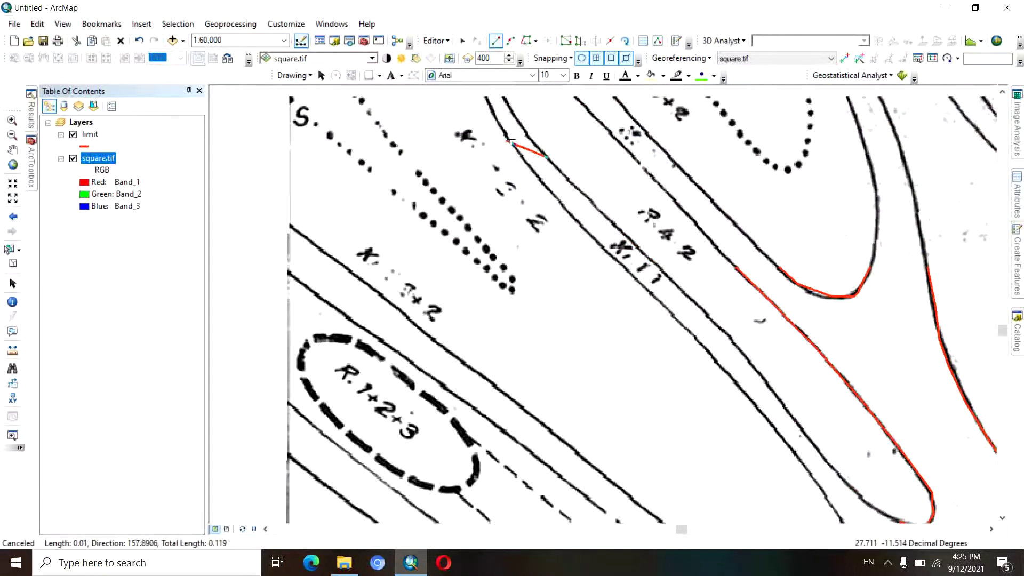
key("Left")
key("Left")
key("Left")
key("Up")
key("Up")
key("Up")
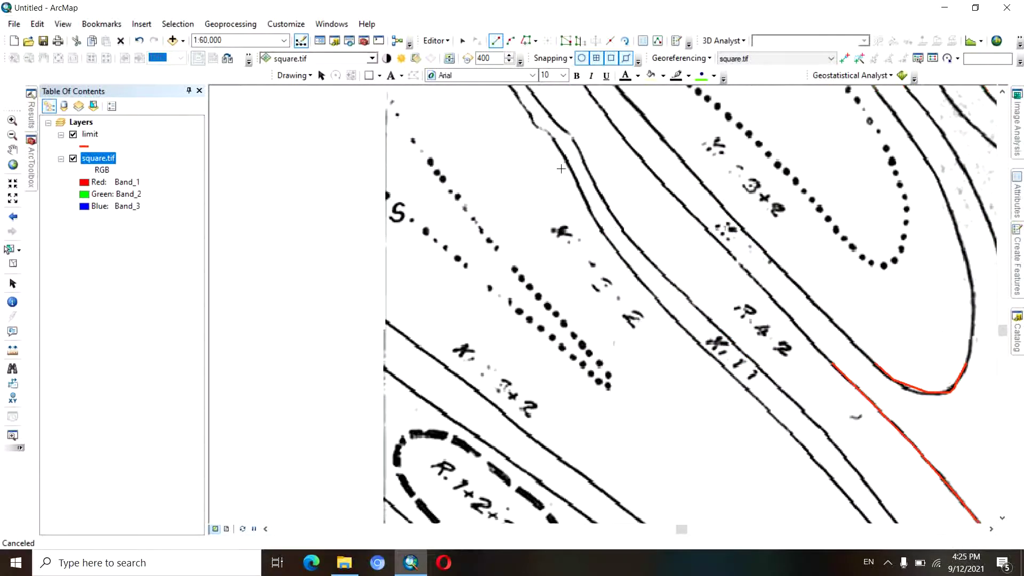
left_click(621, 228)
left_click(594, 186)
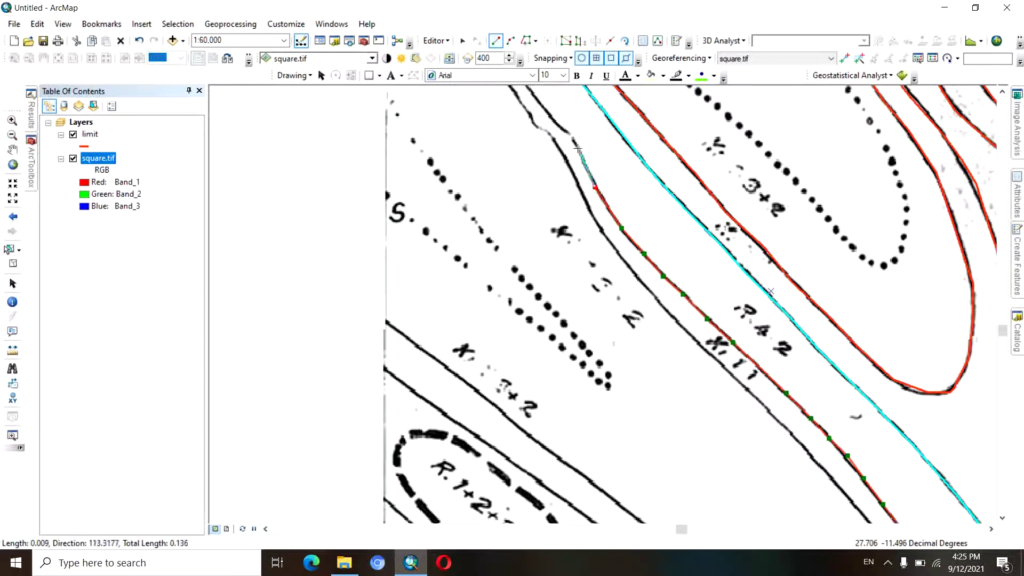
left_click(545, 111)
Carry the R.4.2 fold's left limb up to the map's upper edge and finish the line just above the frame.
key("Left")
key("Left")
key("Up")
key("Up")
key("Up")
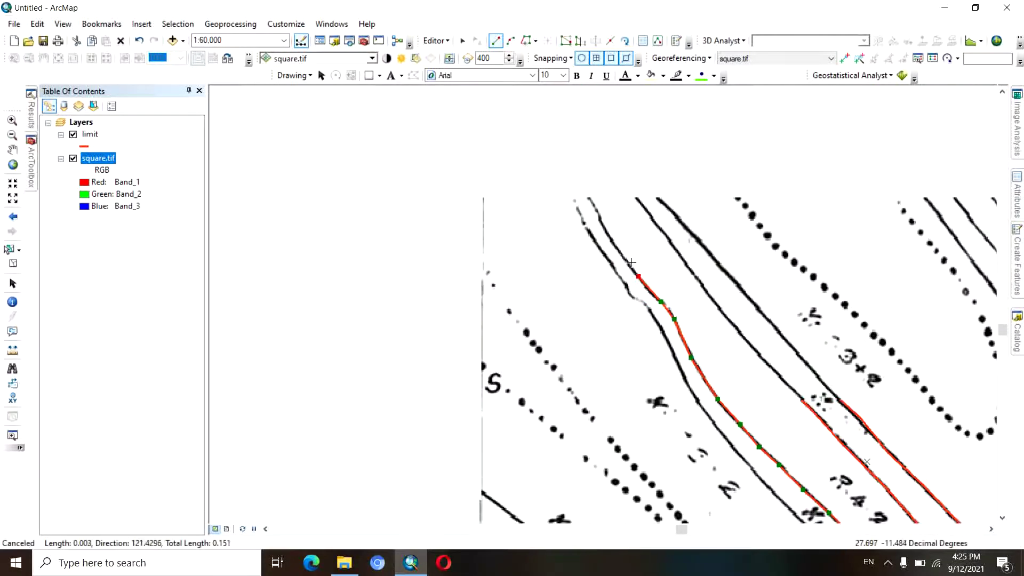
left_click(618, 250)
left_click(604, 224)
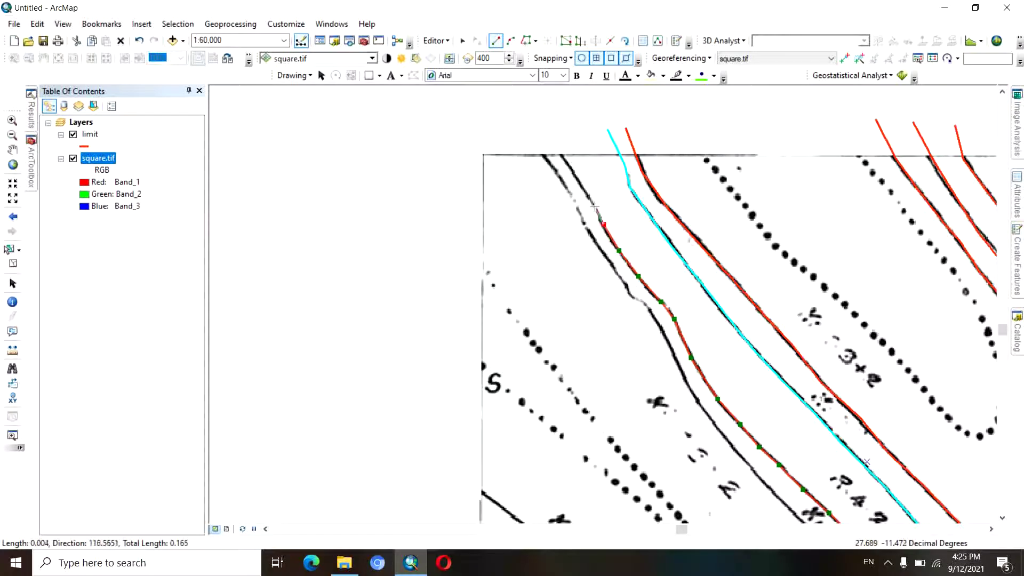
left_click(555, 150)
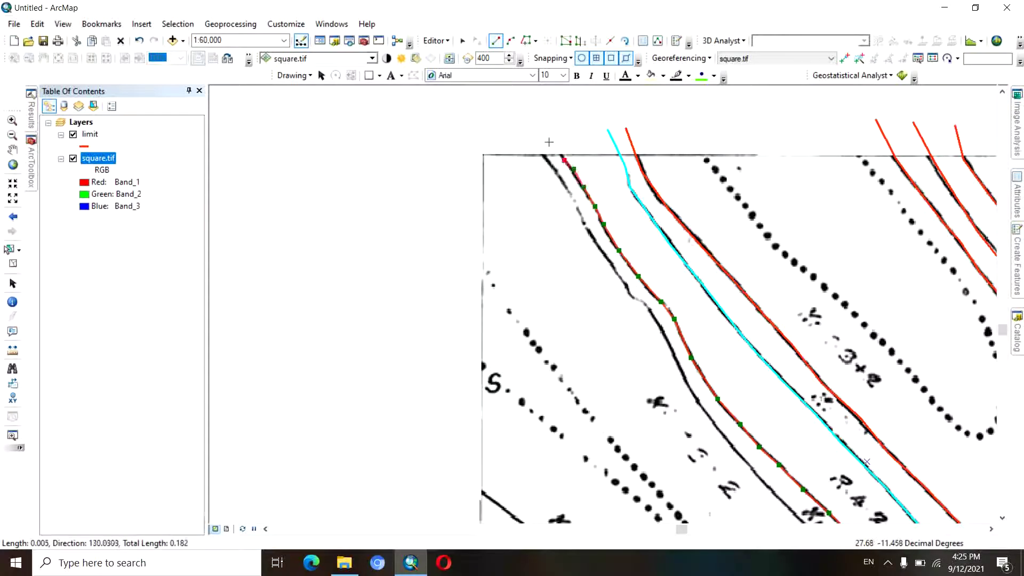
left_click(533, 125)
double_click(528, 121)
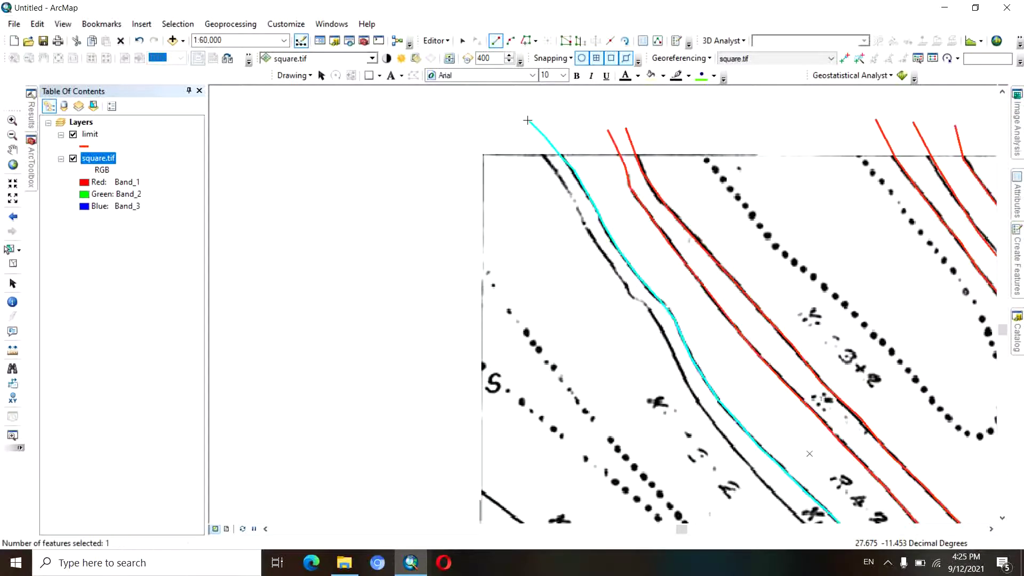
Select the two R.4.2 fold limb lines and merge them into a single limit feature.
left_click(458, 44)
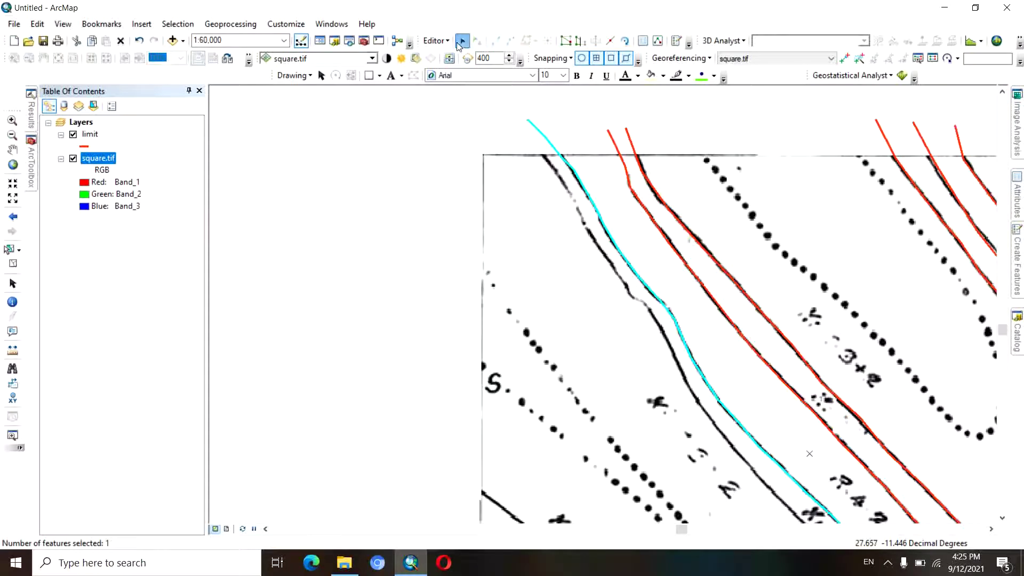
left_click(630, 181)
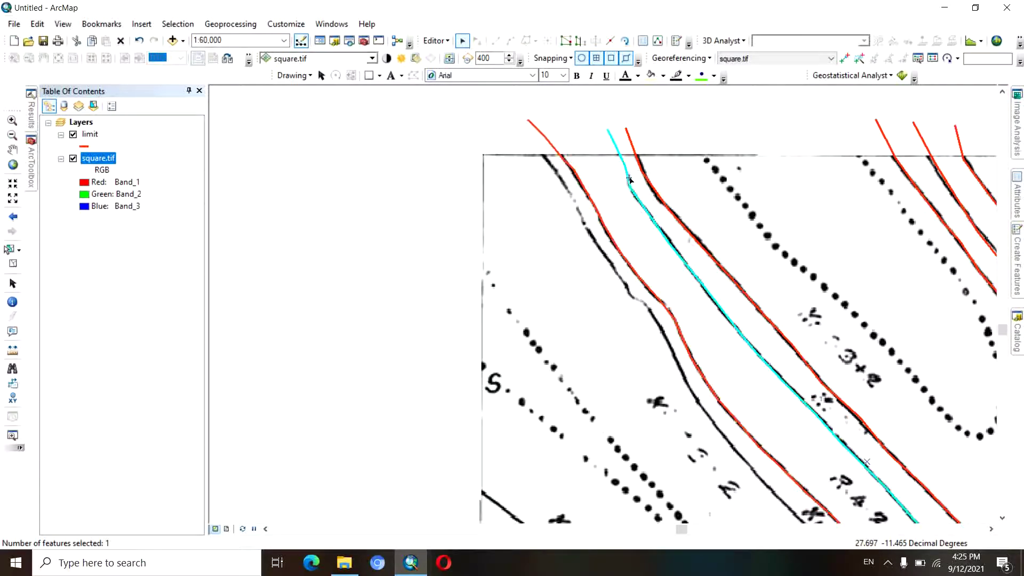
left_click(597, 210, "shift")
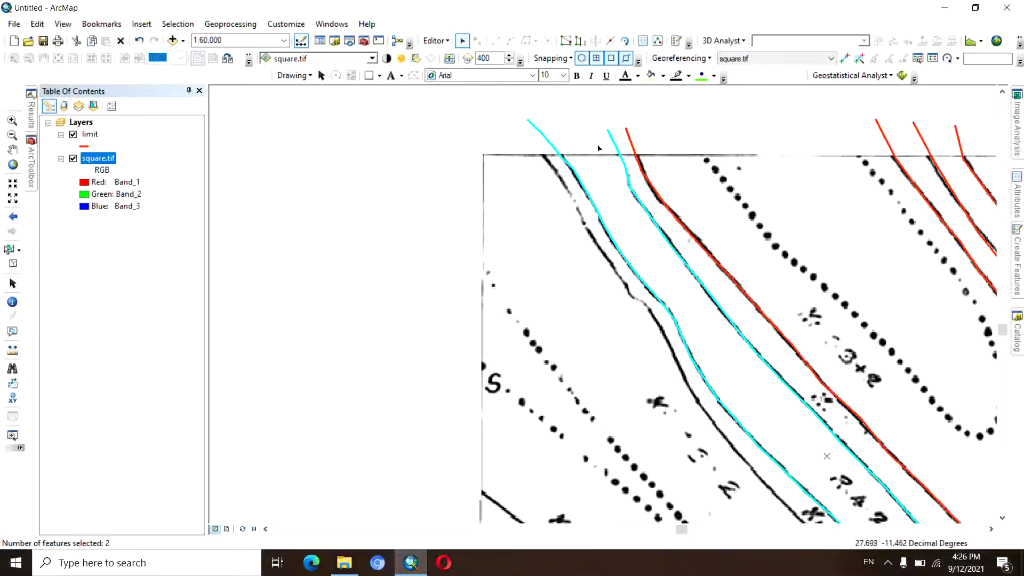
left_click(436, 40)
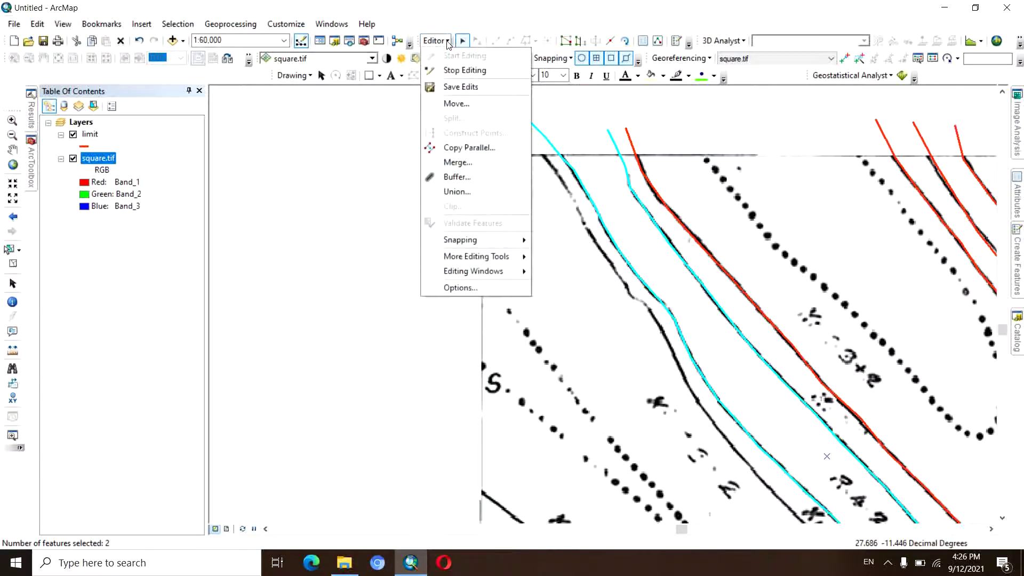
left_click(469, 163)
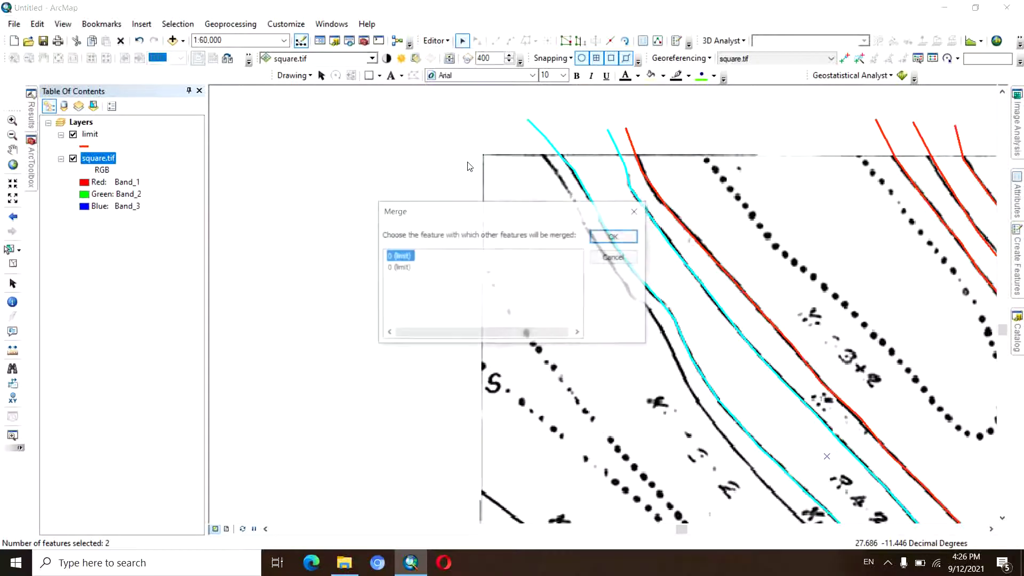
left_click(613, 236)
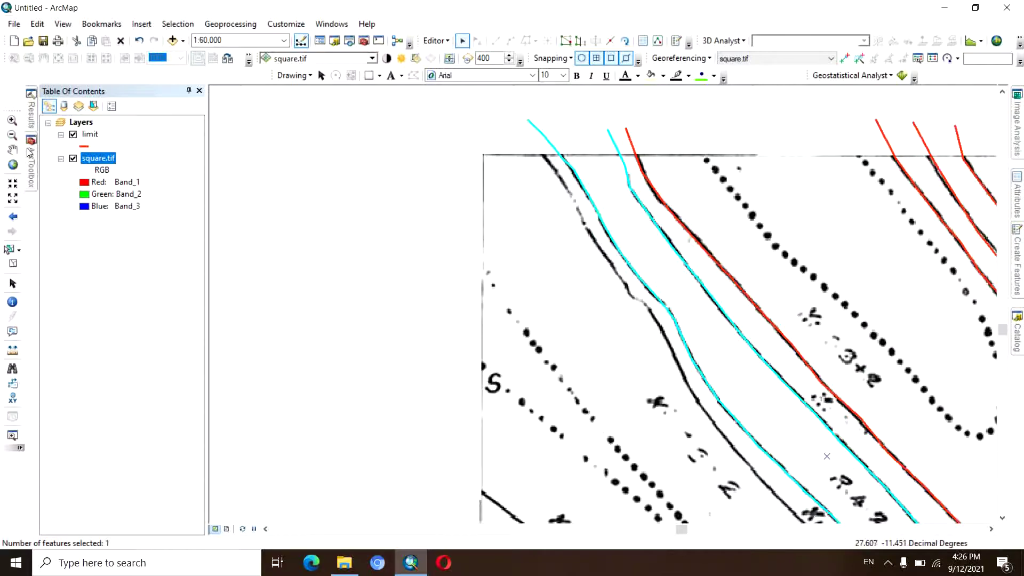
Reactivate the limit template's Line tool and save the edits made so far.
left_click_drag(799, 310, 758, 280)
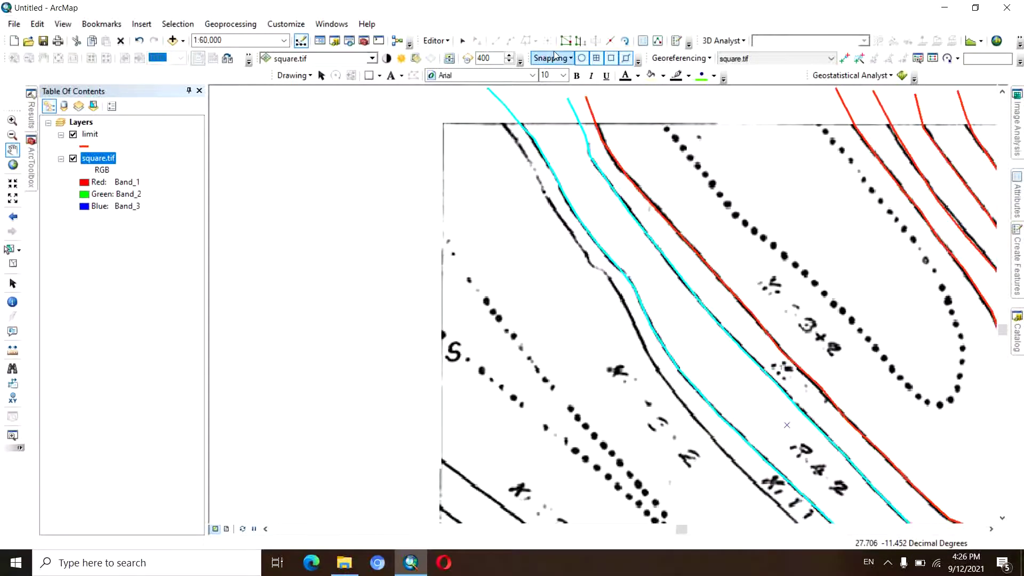
left_click(681, 43)
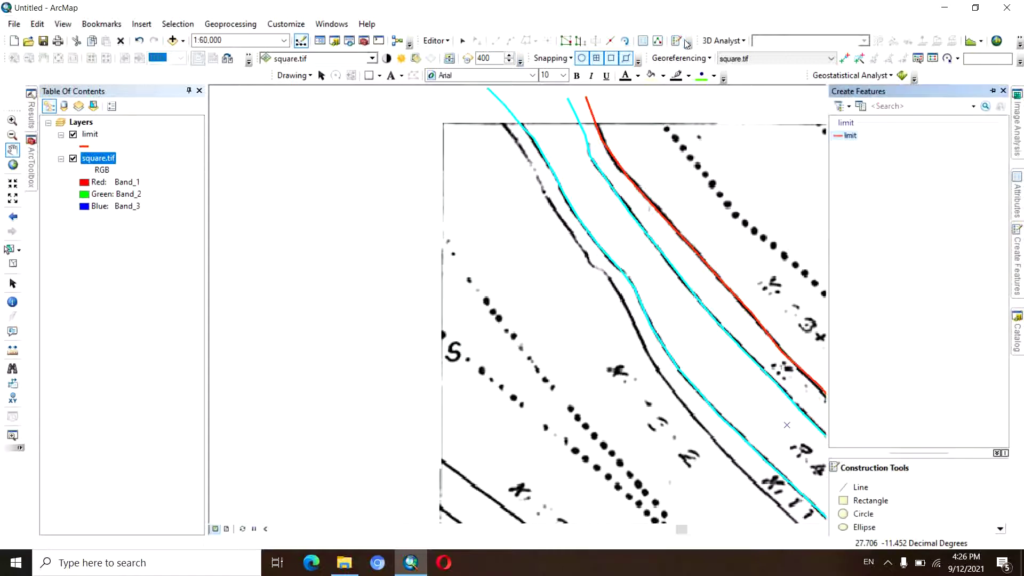
left_click(851, 137)
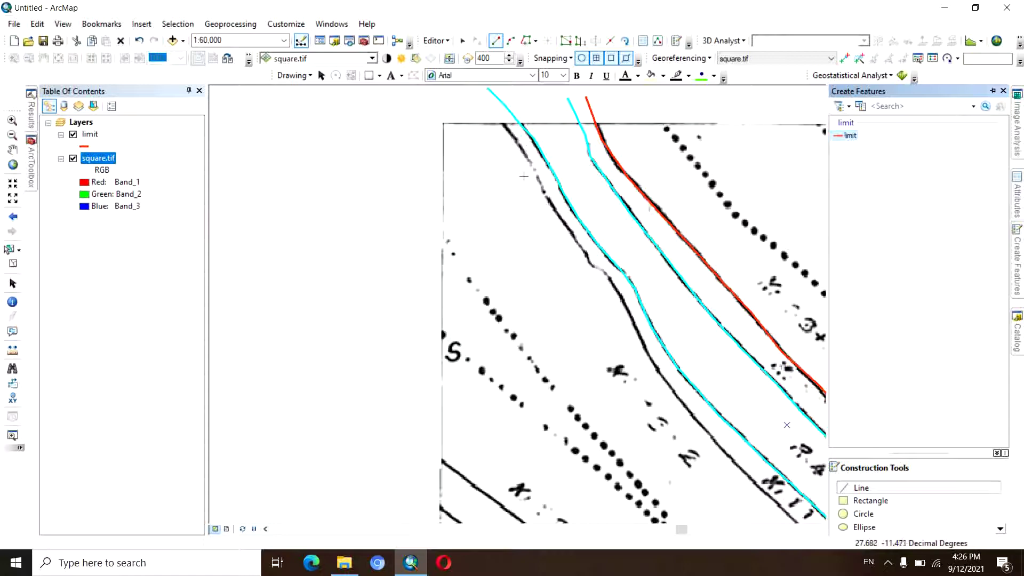
left_click(447, 43)
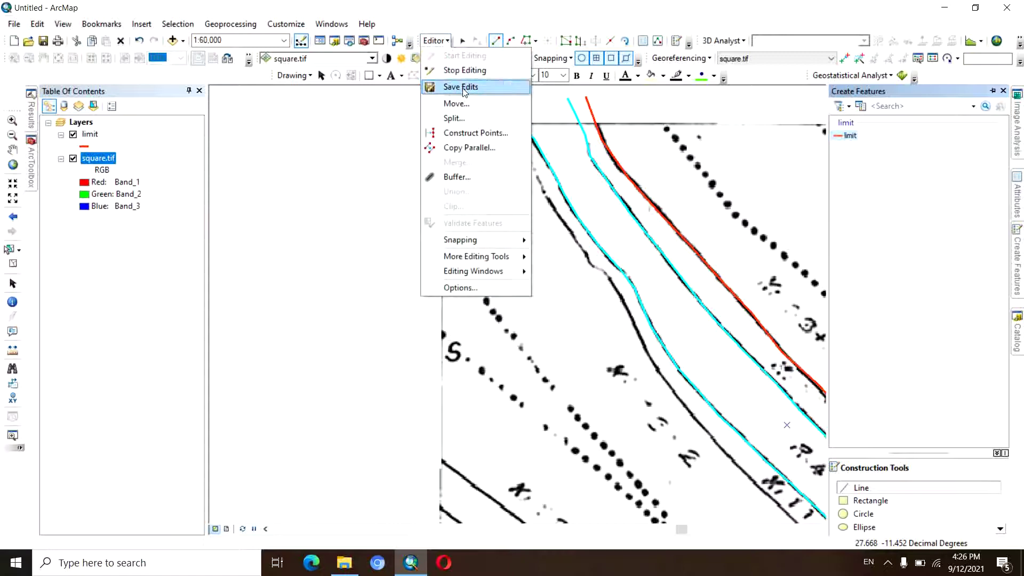
left_click(463, 89)
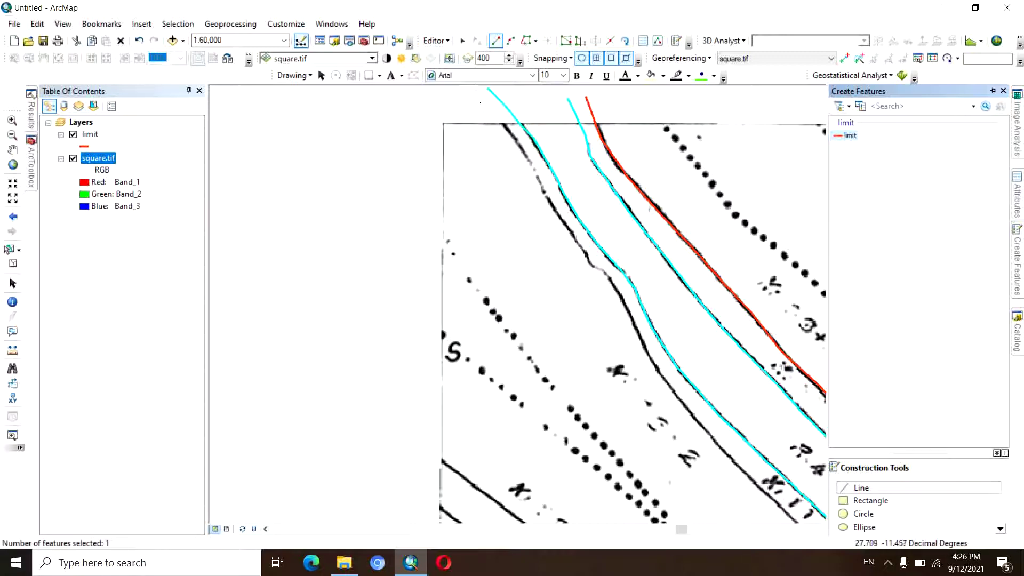
left_click(474, 90)
left_click(504, 123)
left_click(518, 143)
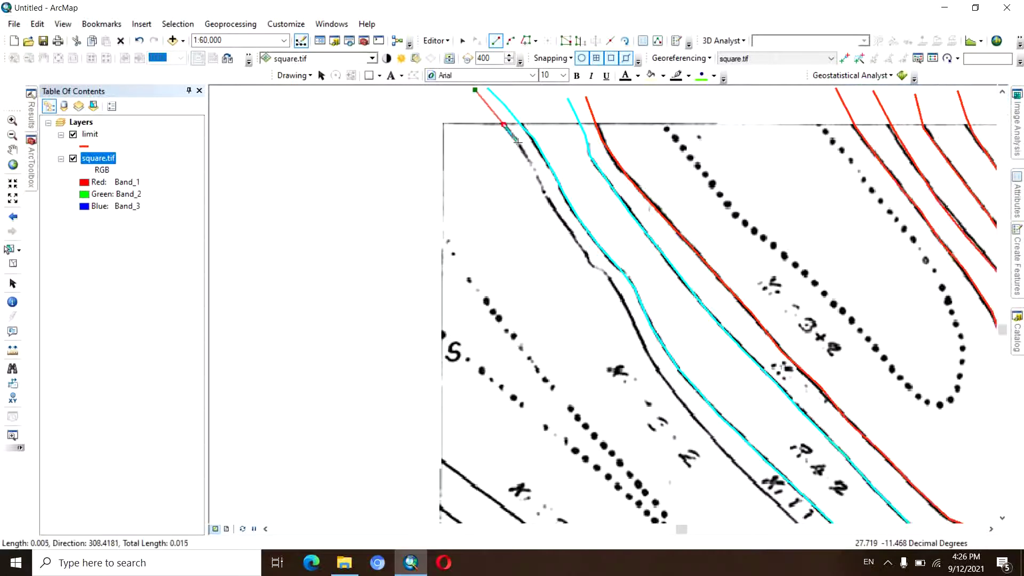
left_click(538, 176)
left_click(552, 206)
left_click(573, 236)
left_click(589, 256)
left_click(589, 261)
left_click(595, 269)
left_click(607, 273)
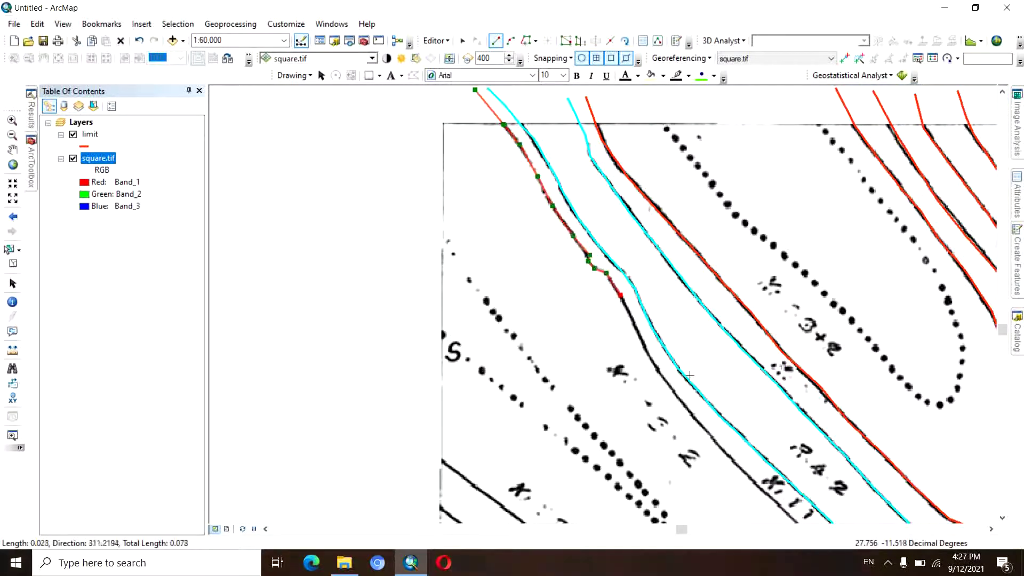
left_click(620, 295)
left_click(718, 446)
left_click(779, 505)
left_click_drag(778, 504, 742, 413)
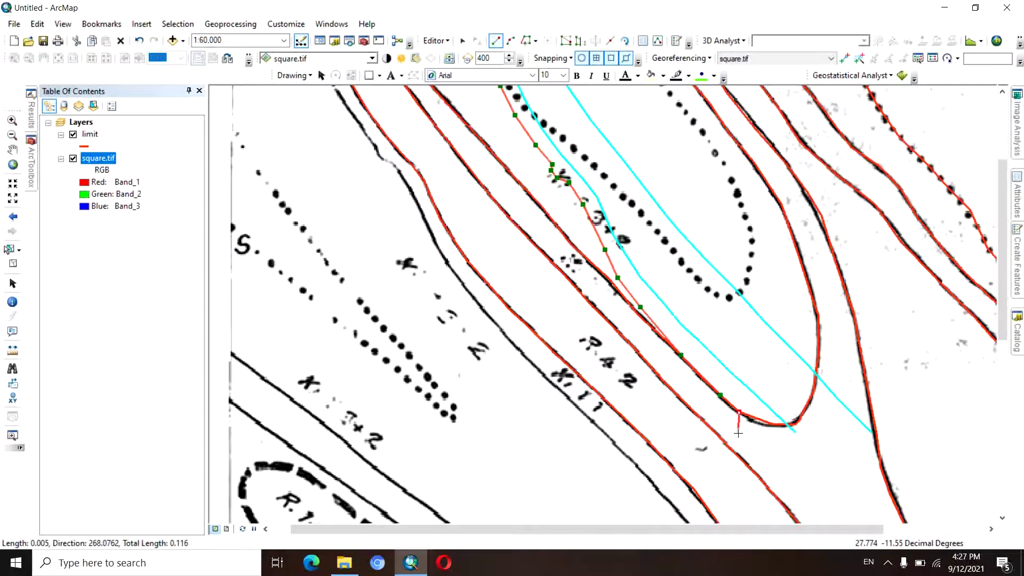
key("ctrl+z")
key("ctrl+z")
key("ctrl+z")
key("ctrl+z")
key("ctrl+z")
key("ctrl+z")
key("ctrl+z")
key("ctrl+z")
key("ctrl+z")
Digitize the dotted K.3+2 fold as one limit line, down one limb, around its nose and back above the map.
scroll(574, 212, "down", 2)
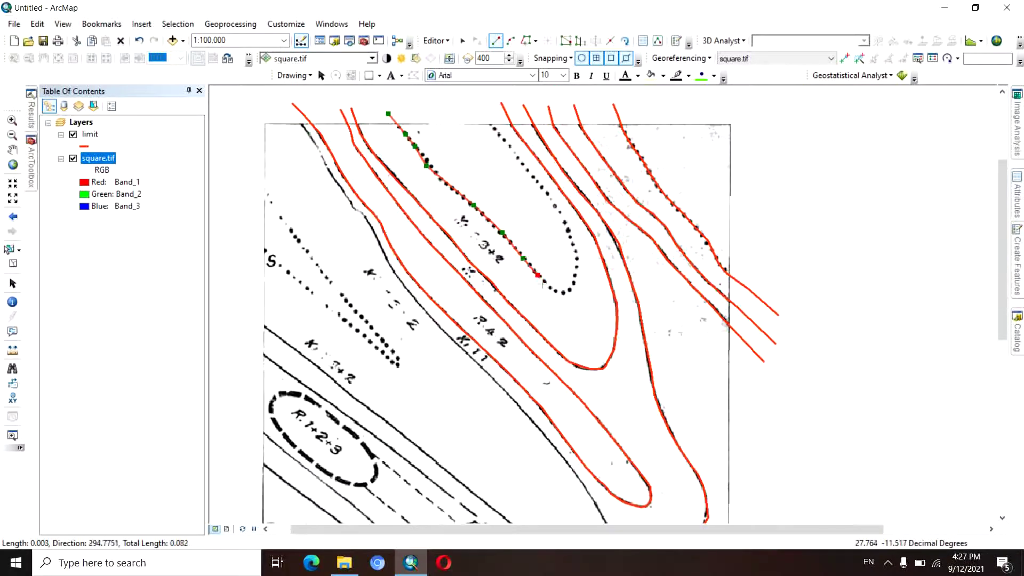
double_click(533, 180)
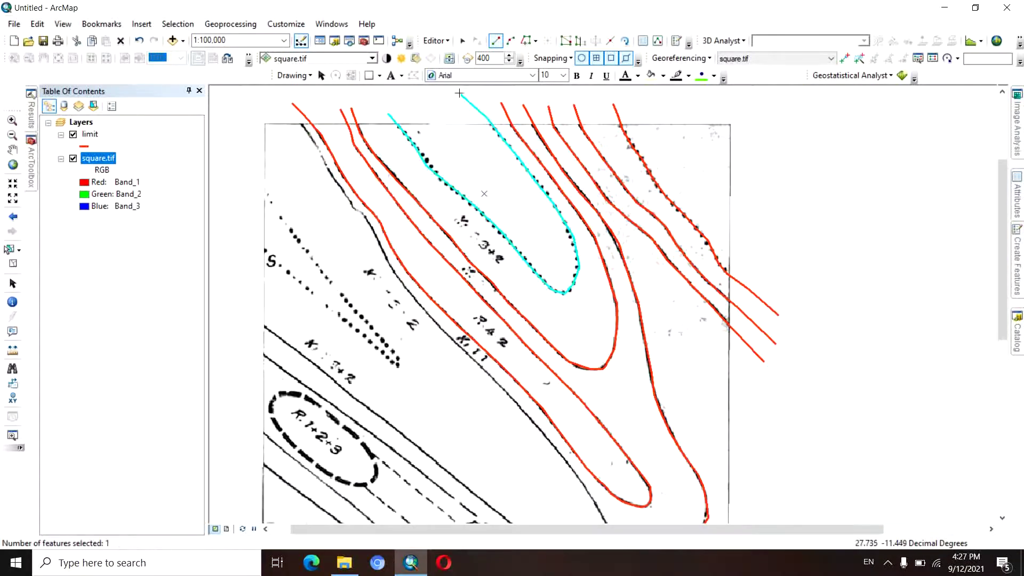
With the limit template's Line tool, digitize the solid boundary left of the R.4.2 fold from above the map down to its small bend.
left_click(12, 150)
left_click_drag(364, 257, 602, 282)
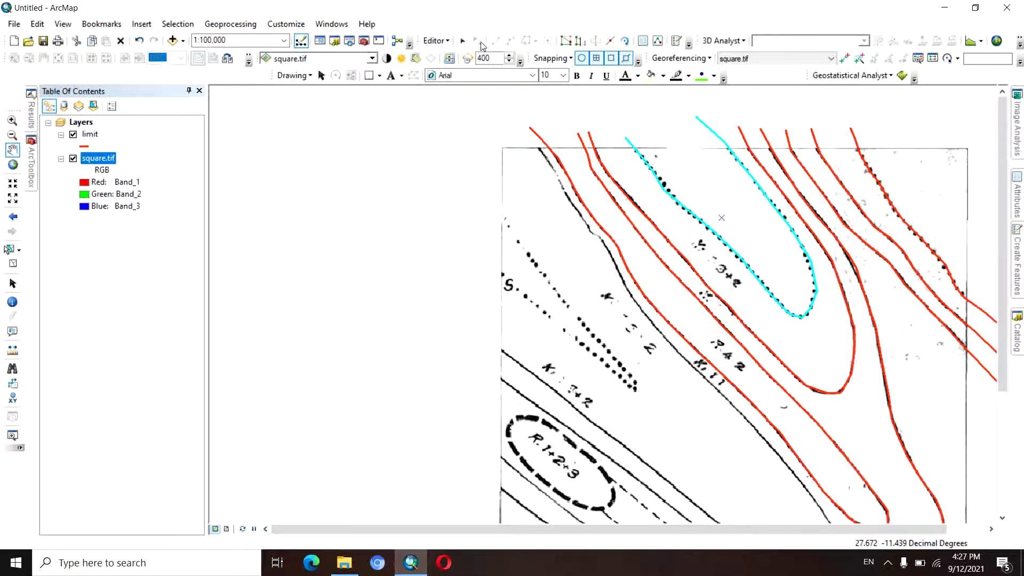
left_click(676, 42)
left_click(849, 136)
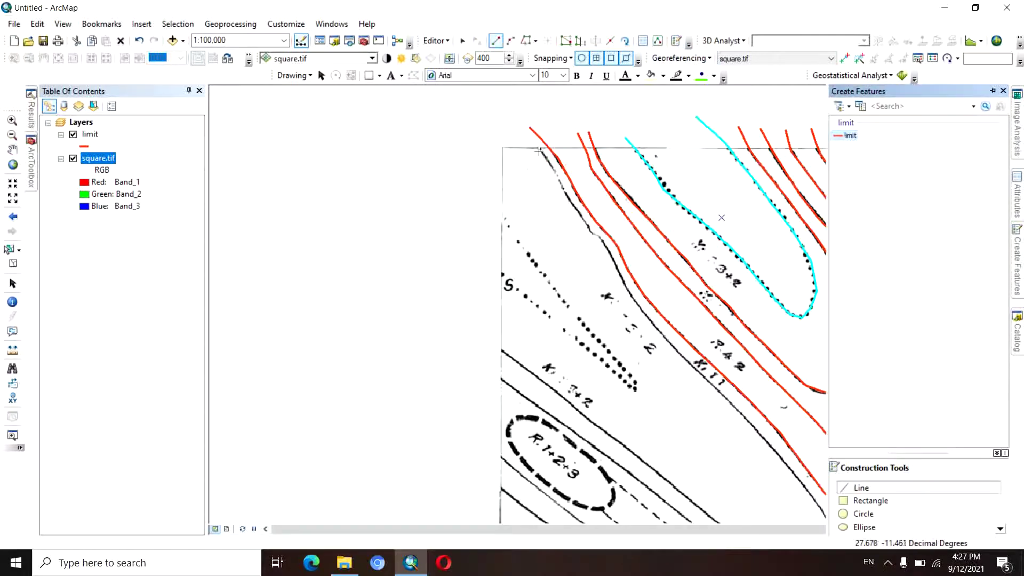
left_click(517, 126)
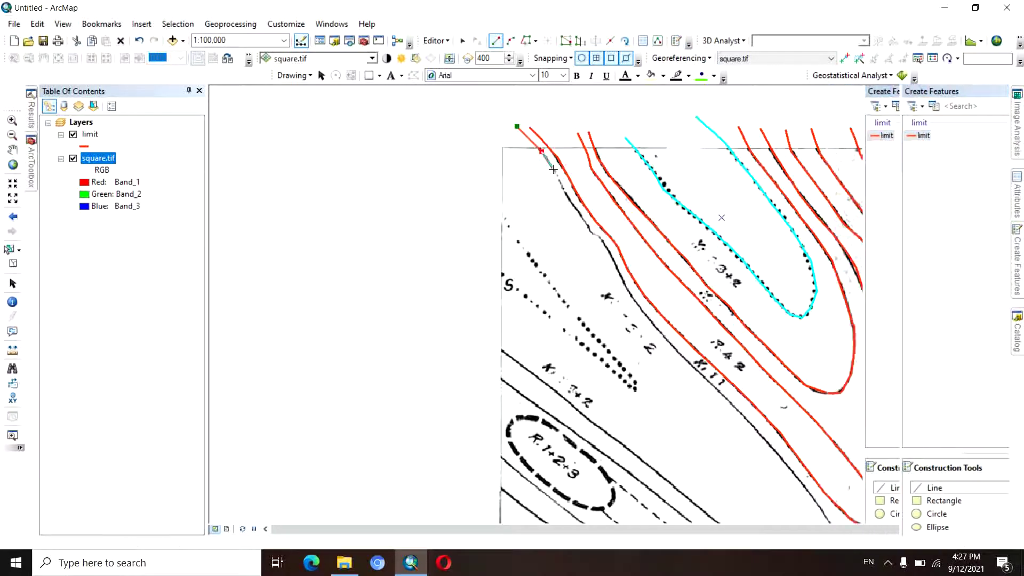
left_click(541, 151)
left_click(555, 171)
left_click(560, 180)
left_click(573, 208)
left_click(588, 225)
left_click(592, 232)
left_click(603, 244)
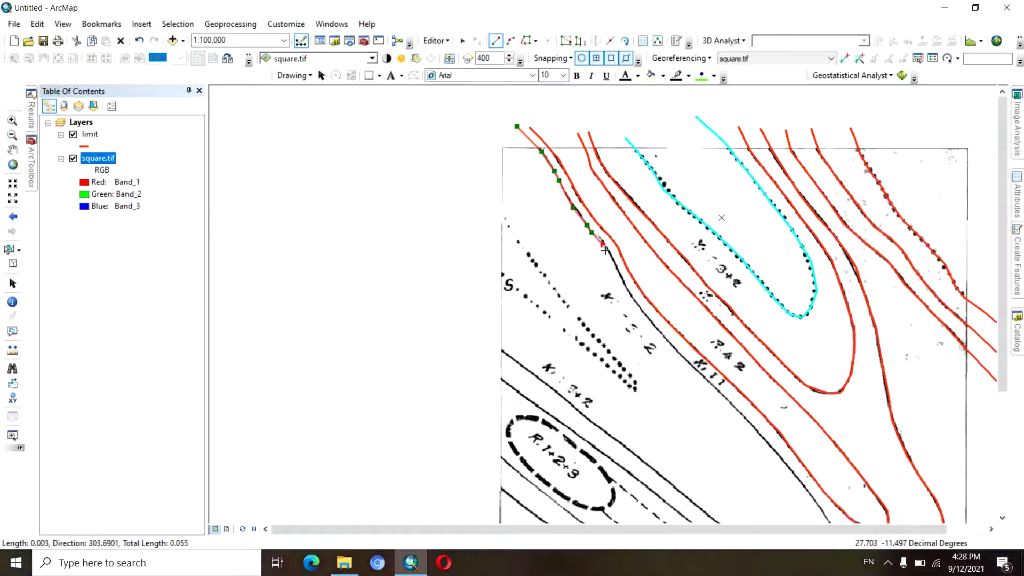
Continue this boundary from the bend down past the Ki.11 label, following the R.4.2 fold's outer side.
left_click(634, 300)
left_click(652, 323)
left_click(665, 339)
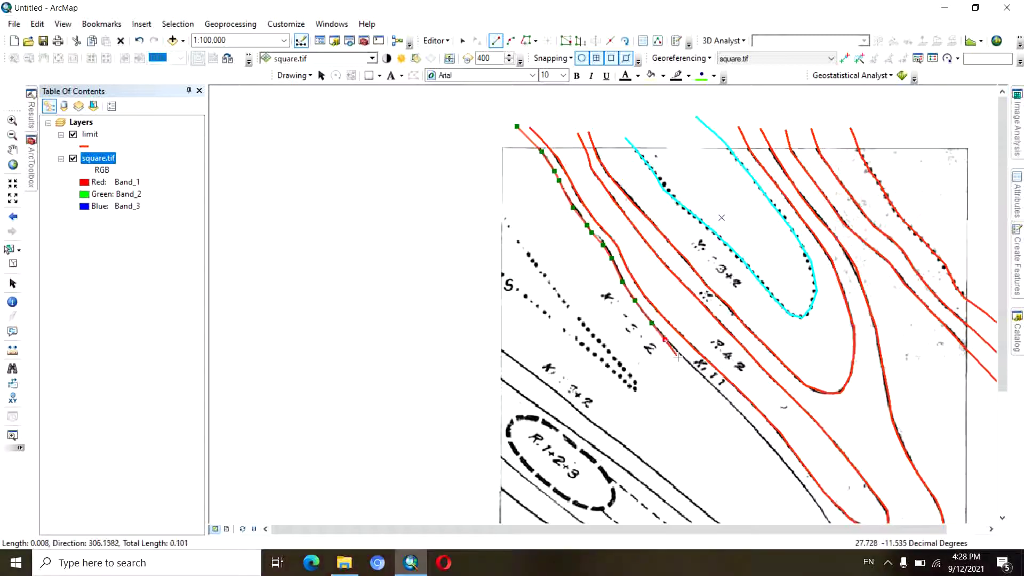
left_click(682, 356)
left_click(701, 372)
scroll(599, 293, "up", 2)
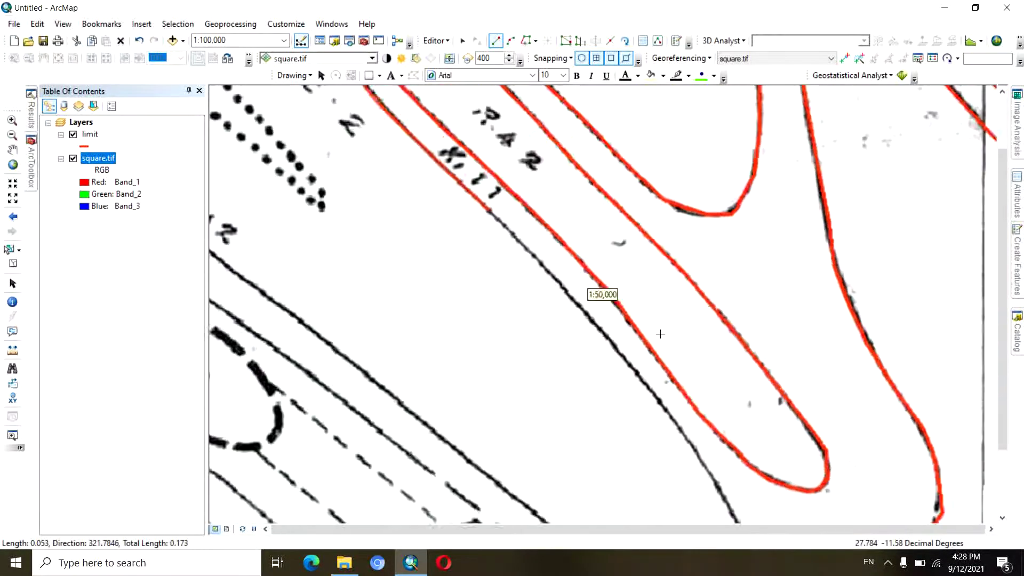
left_click(585, 312)
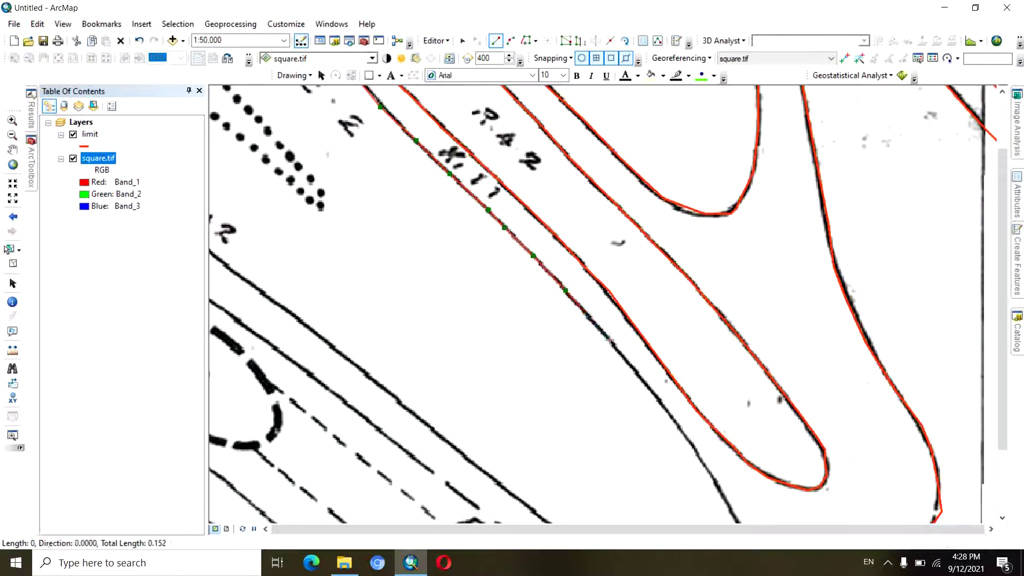
Continue the boundary down alongside the R.4.2 fold's lower limb to beside its rounded nose.
left_click(610, 340)
left_click(636, 370)
left_click(654, 398)
left_click(674, 420)
left_click(693, 445)
left_click(716, 481)
left_click(727, 503)
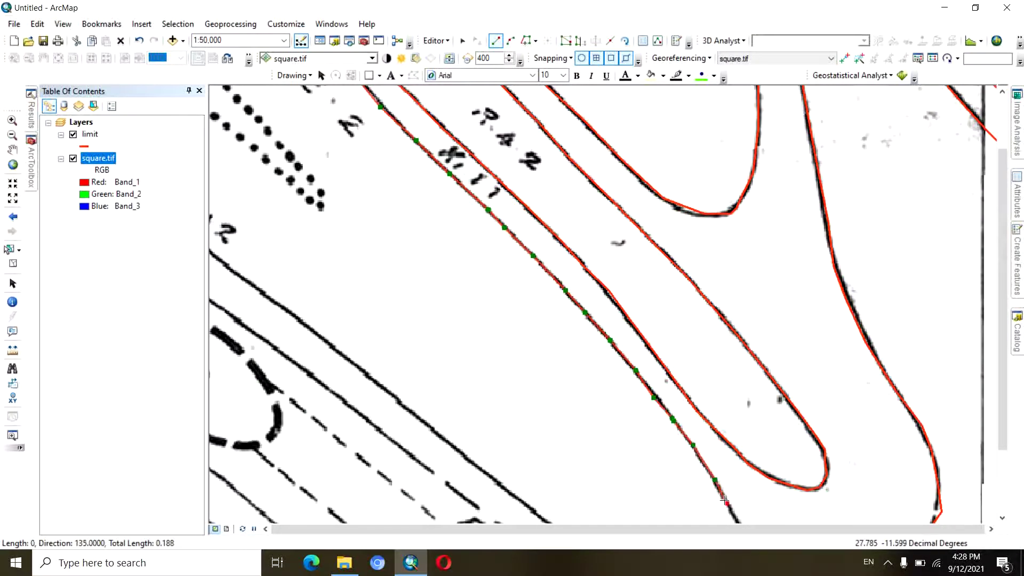
Carry the line down below the R.4.2 fold and around the rounded turn east of the lower Ki.11 label.
key("Down")
key("Down")
key("Down")
key("Down")
key("Down")
key("Down")
key("Down")
key("Down")
left_click(739, 341)
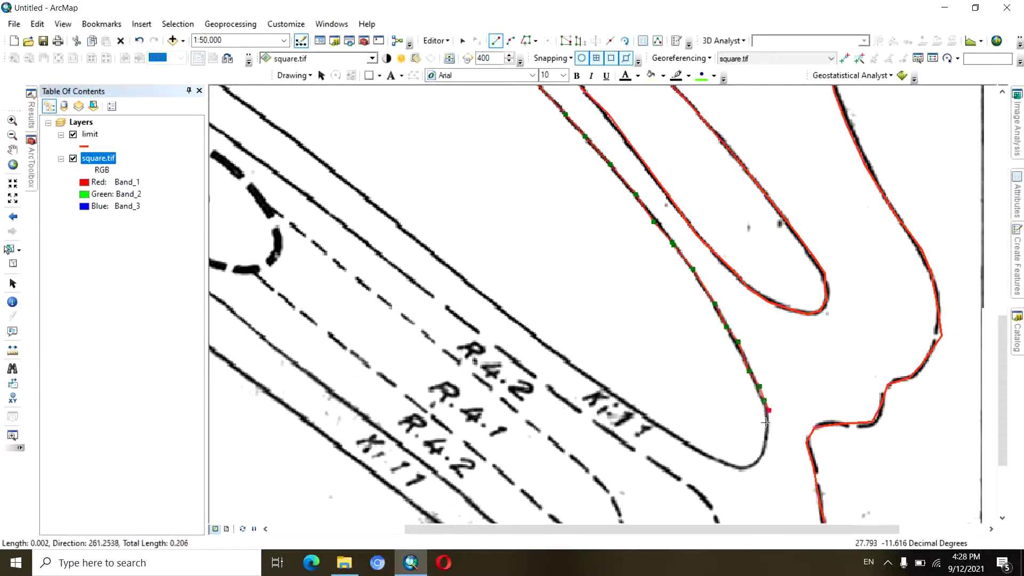
left_click(768, 434)
left_click(762, 458)
left_click(752, 467)
left_click(736, 468)
left_click(707, 455)
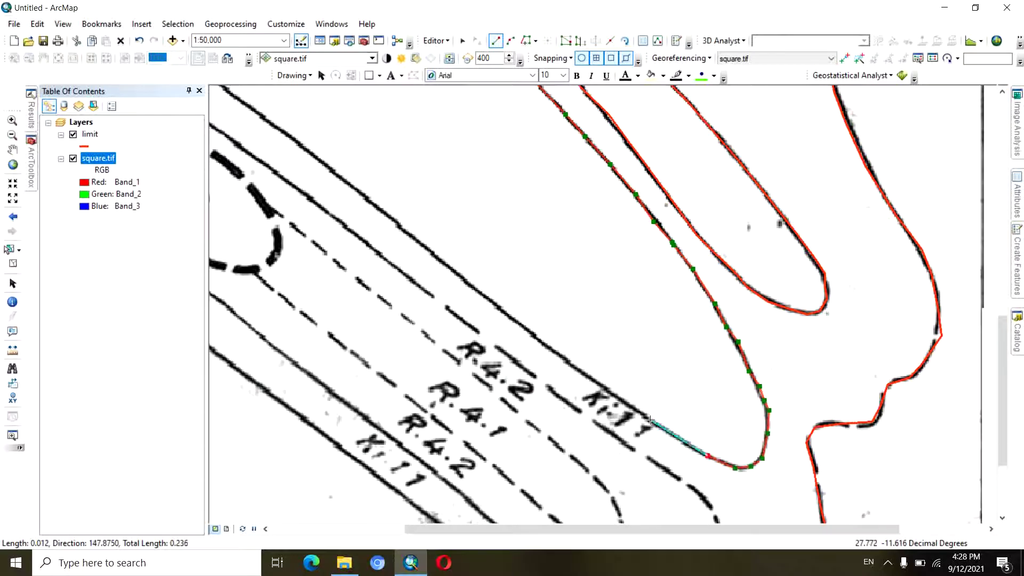
Carry the boundary northwest from the lower Ki.11 label along the straight solid line, past the level of the R.1+2+3 ellipse.
left_click(576, 368)
left_click(533, 334)
left_click(462, 277)
left_click(415, 239)
left_click(368, 200)
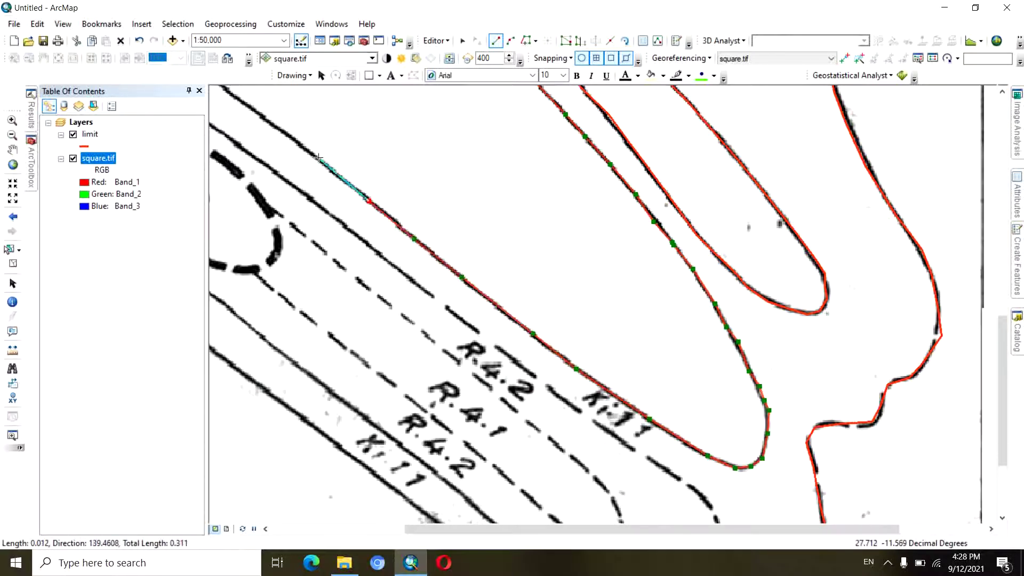
left_click(318, 158)
Extend this boundary along the solid line to just beyond the map's western edge and finish the sketch.
key("Up")
key("Left")
key("Up")
key("Left")
key("Up")
key("Left")
key("Up")
key("Left")
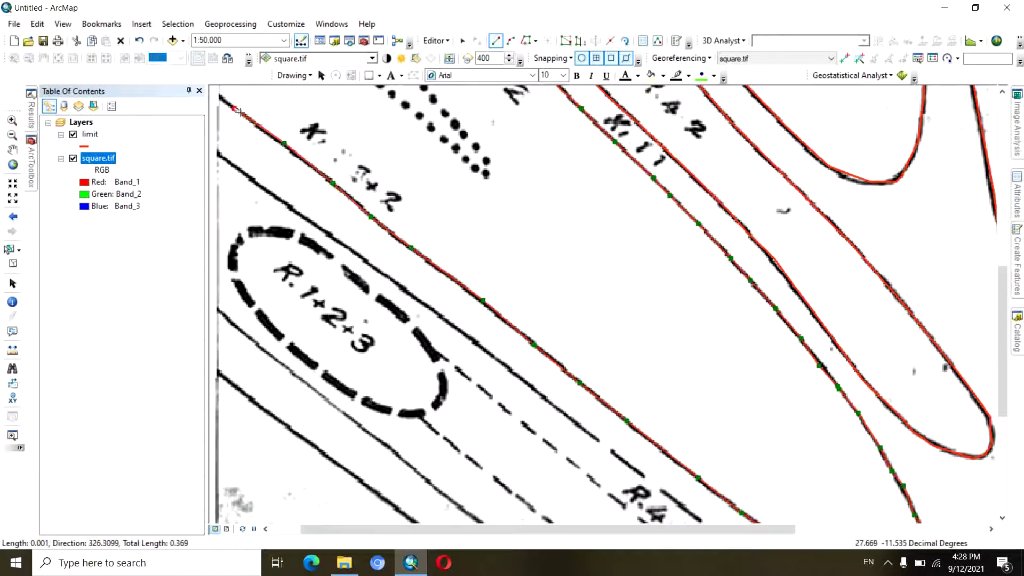
key("Left")
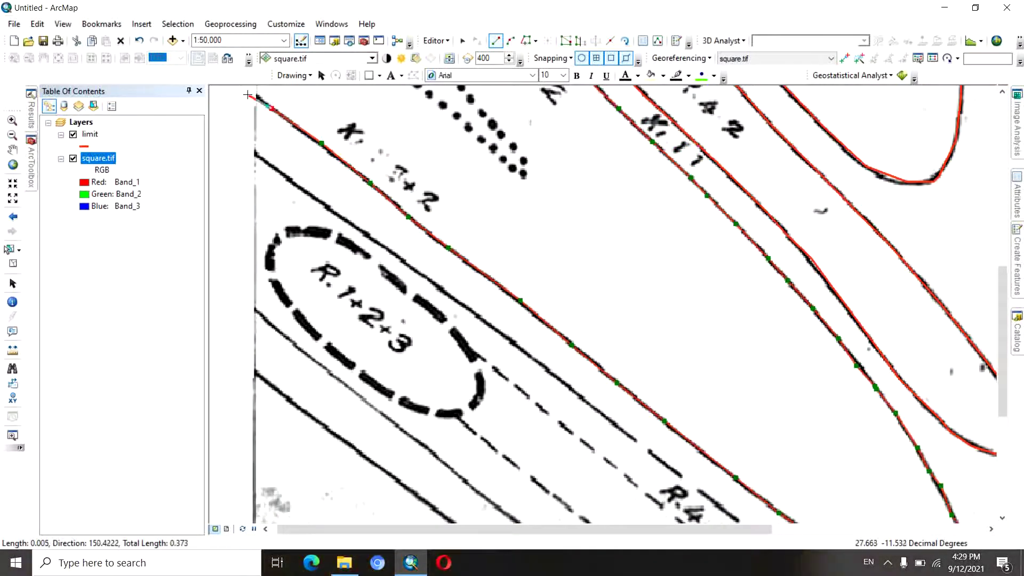
key("Up")
key("Left")
key("Up")
key("Left")
key("Left")
key("Up")
key("Left")
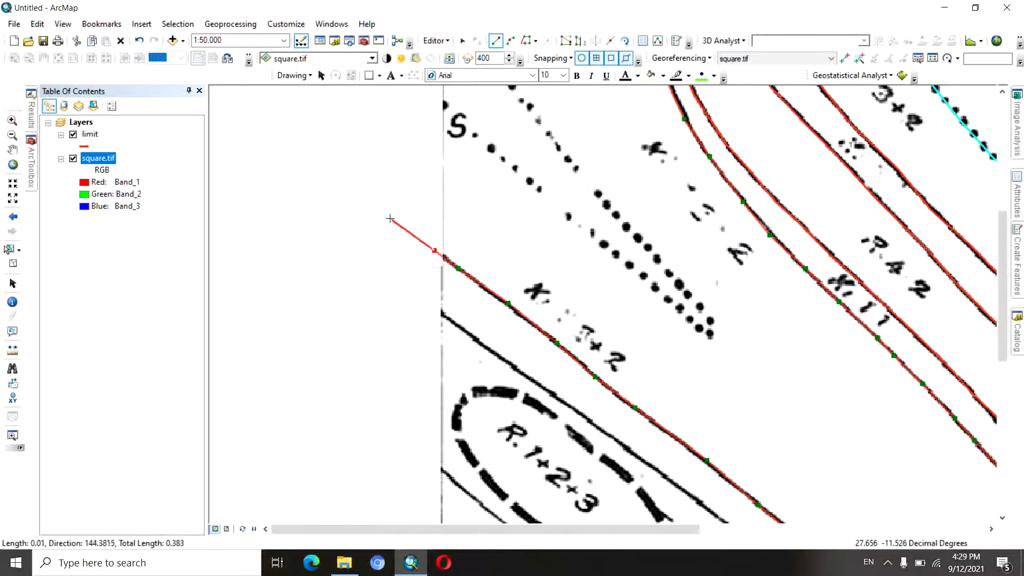
key("F2")
key("Up")
key("Left")
key("Left")
Start a new limit line west of the map and digitize the upper dotted limb of the fold around the S. label.
left_click(13, 151)
left_click_drag(646, 282, 495, 319)
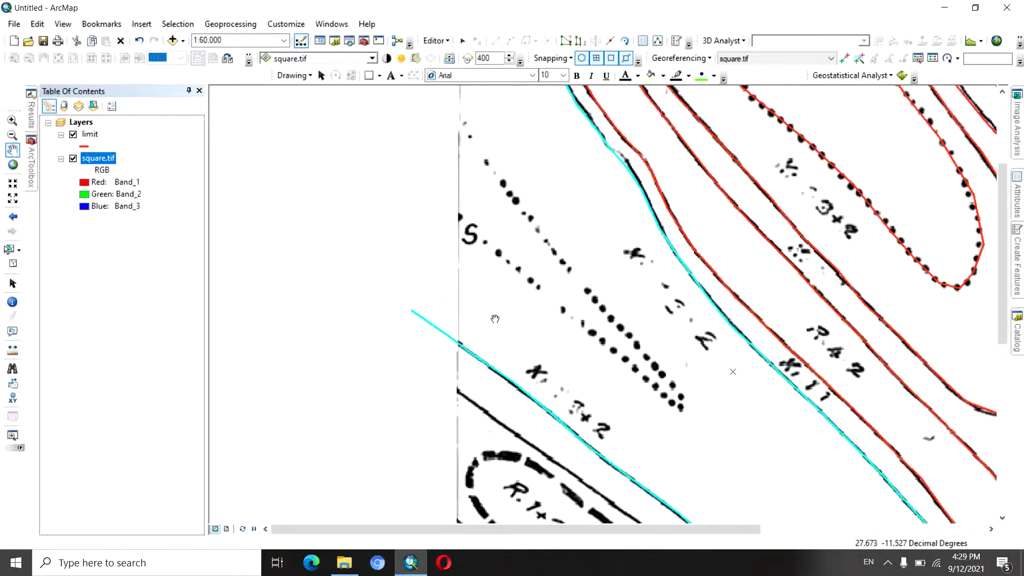
key("Left")
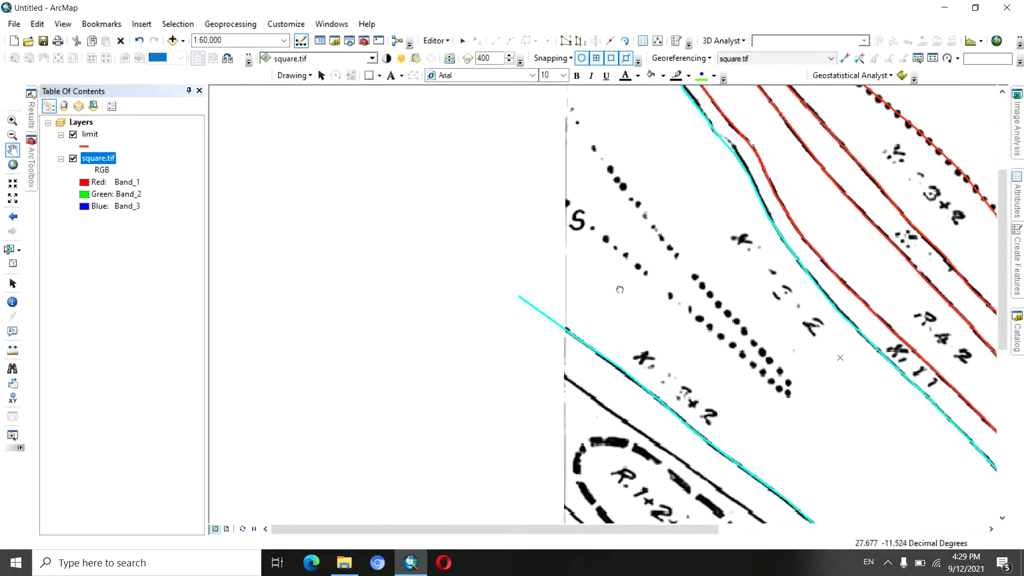
scroll(620, 290, "down", 3)
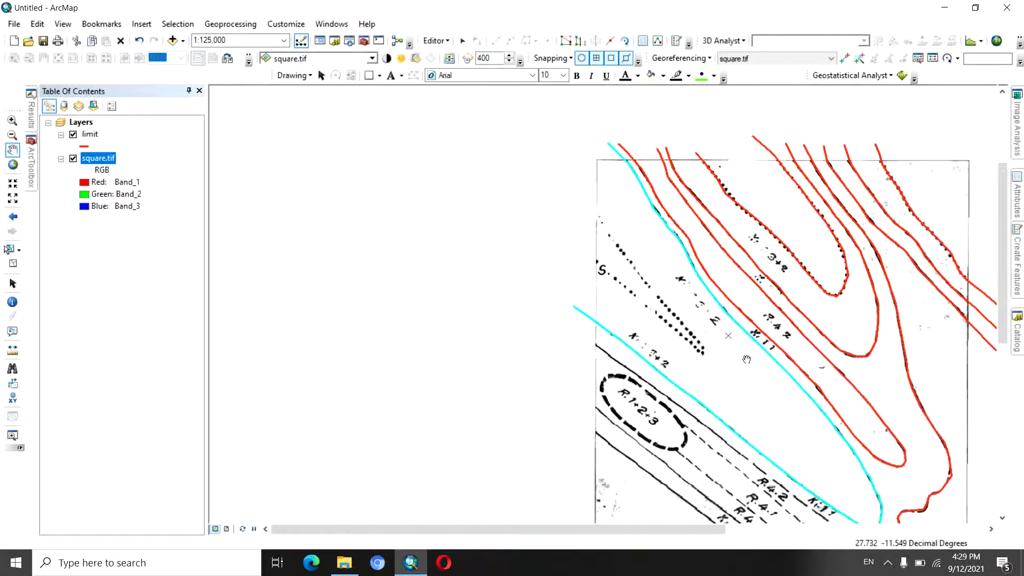
left_click_drag(747, 359, 676, 310)
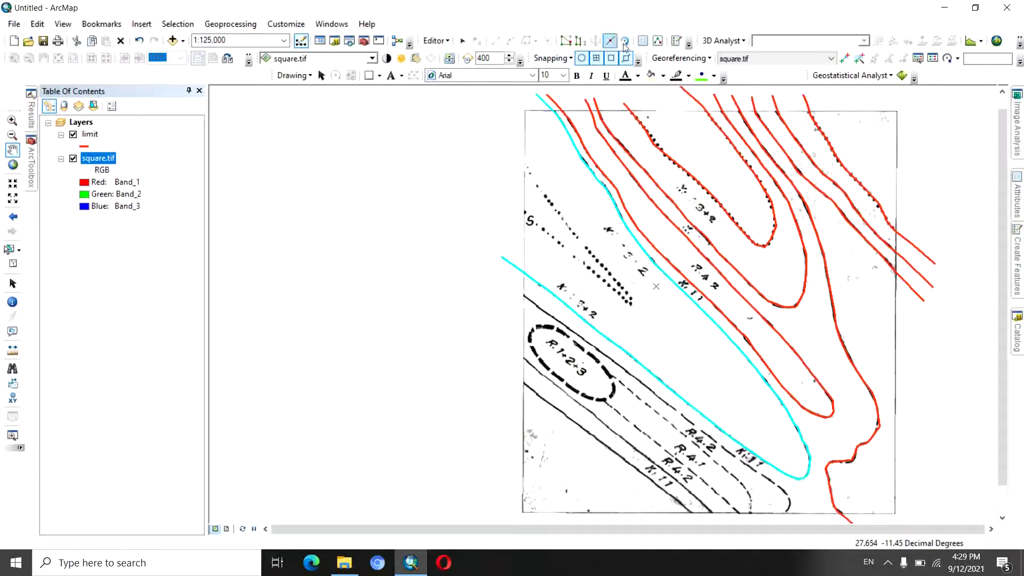
left_click(678, 42)
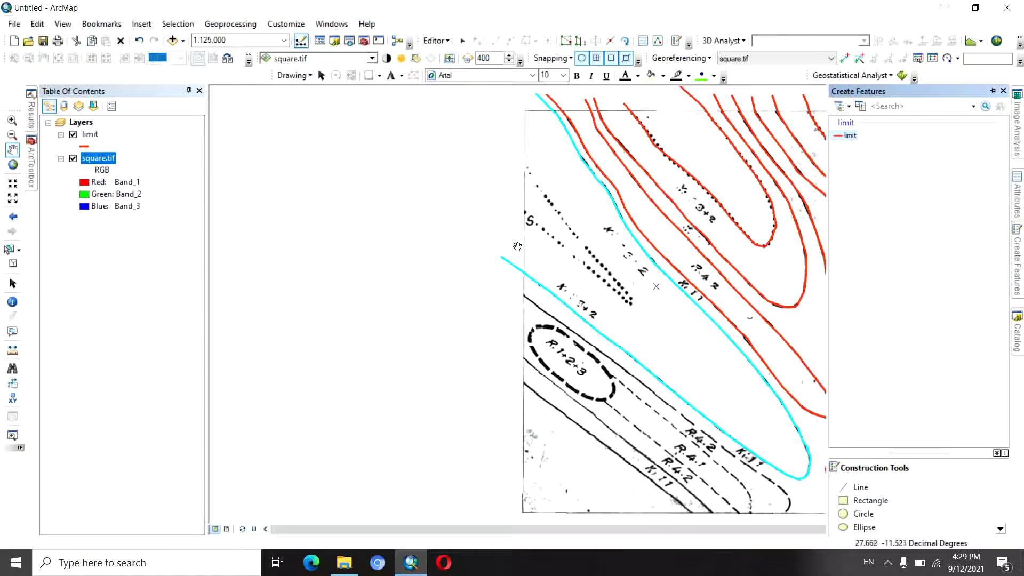
left_click(845, 136)
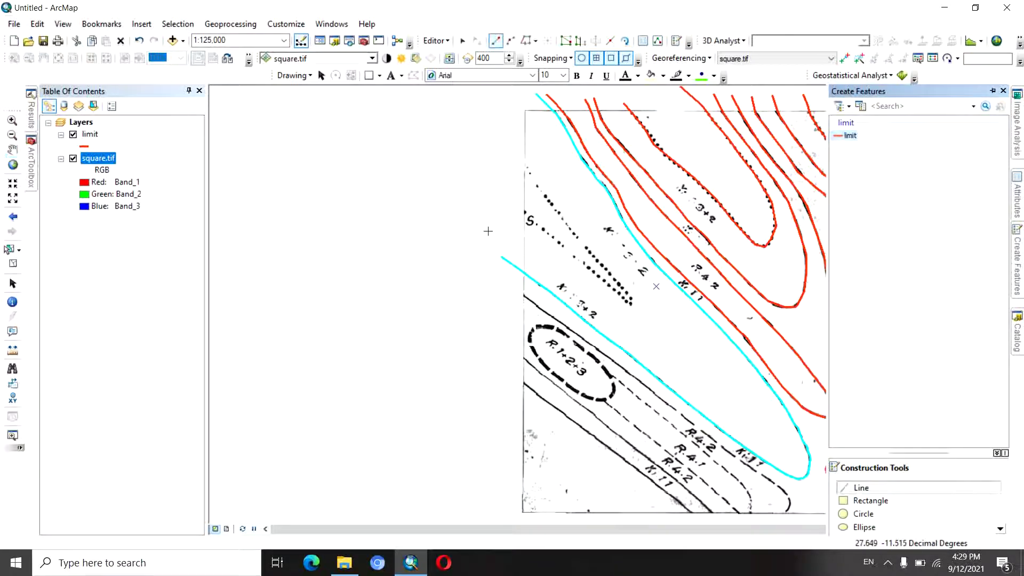
left_click(516, 151)
left_click(531, 173)
left_click(556, 208)
left_click(569, 229)
left_click(585, 245)
left_click(597, 260)
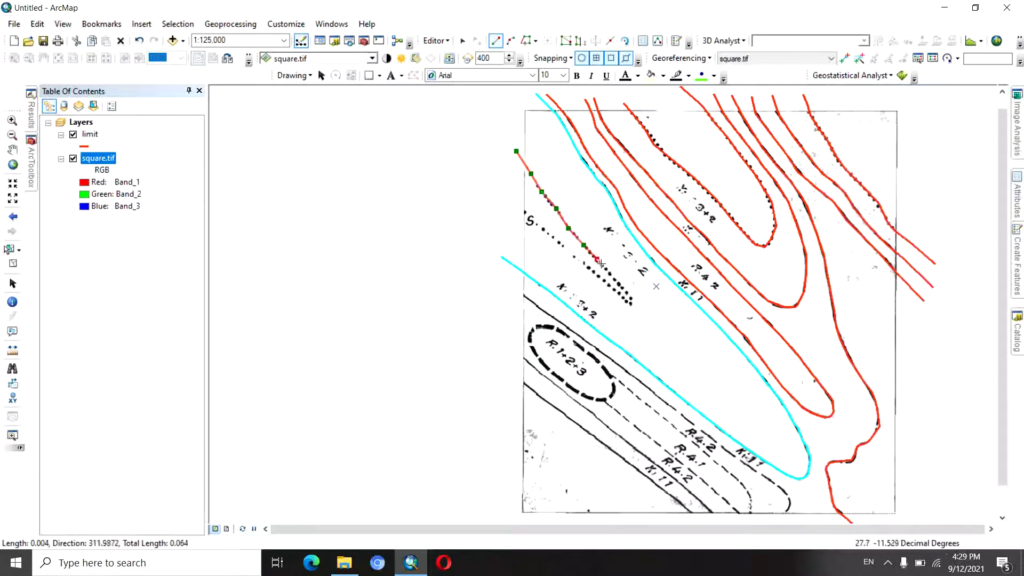
left_click(615, 278)
left_click(625, 289)
Turn the line around the dotted fold's pointed tip, follow its lower limb back past the S. label, and finish beyond the map's western edge.
left_click(632, 297)
left_click(631, 304)
left_click(617, 292)
left_click(597, 277)
left_click(577, 257)
left_click(554, 237)
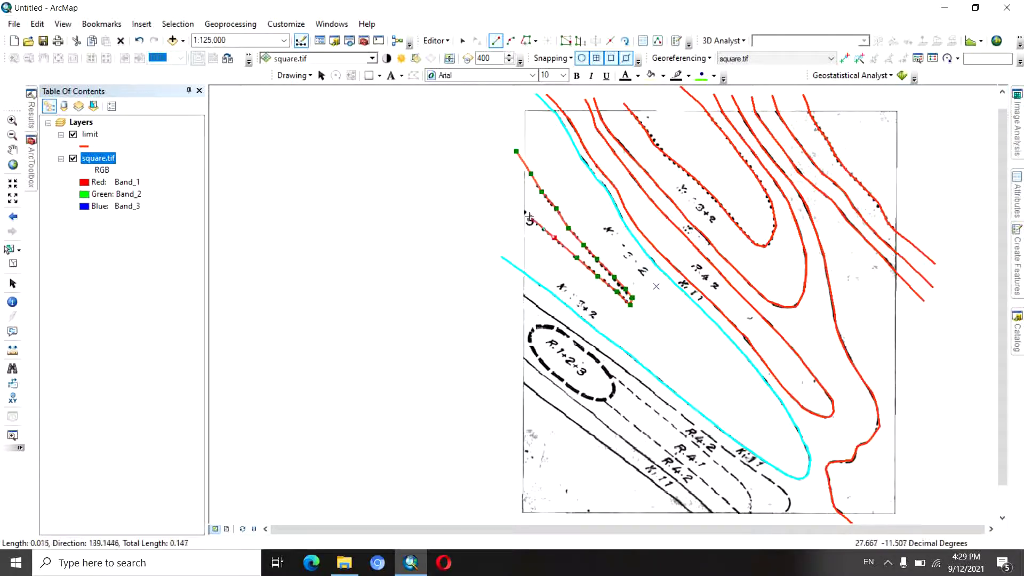
left_click(527, 216)
double_click(494, 188)
Digitize the southwesternmost solid boundary as a limit line, from west of the map along the lower Ki.11 label to below the map.
left_click(13, 150)
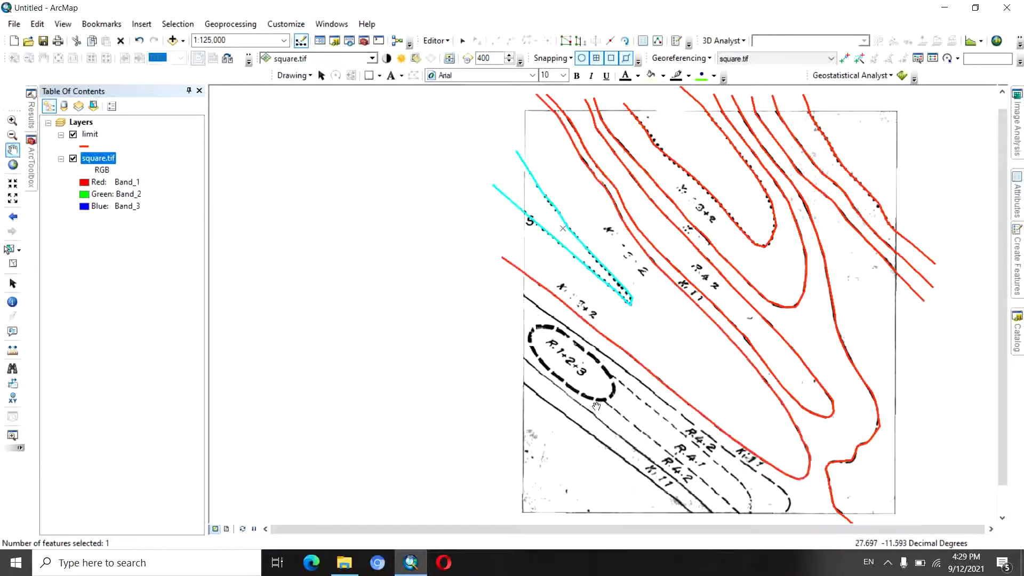
left_click_drag(557, 442, 509, 288)
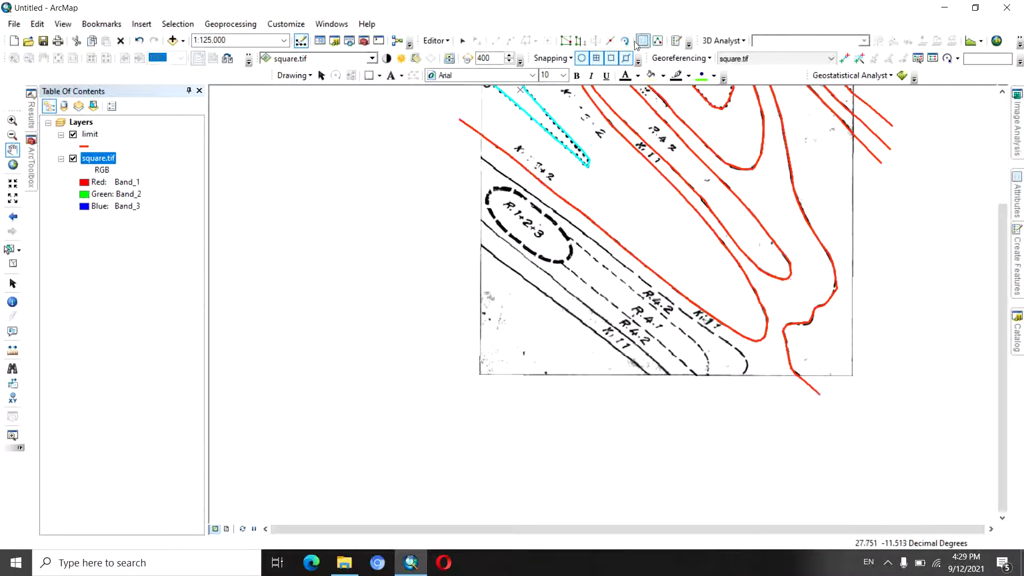
left_click(678, 41)
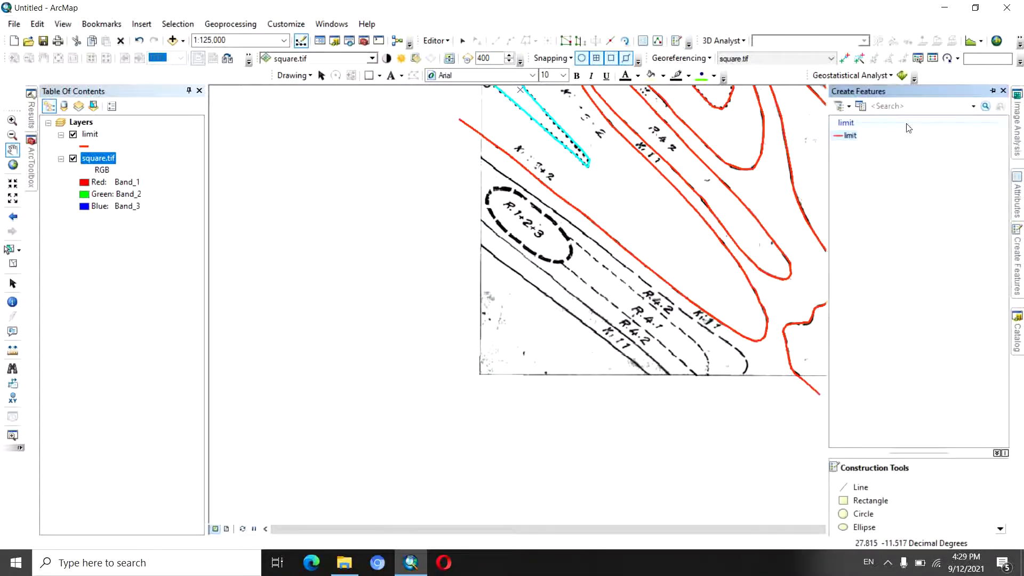
left_click(856, 137)
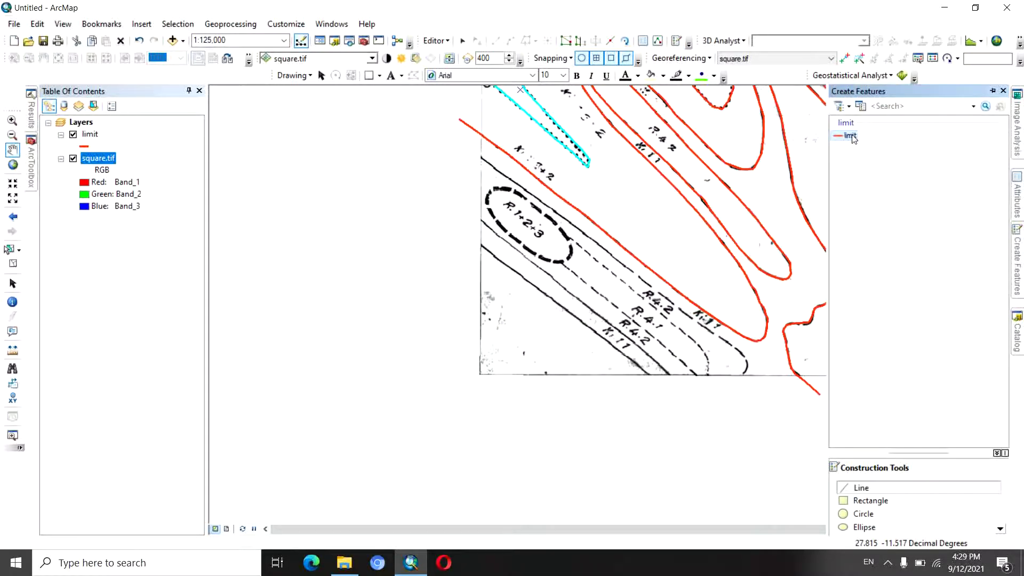
left_click(452, 222)
left_click(476, 239)
left_click(486, 249)
left_click(510, 269)
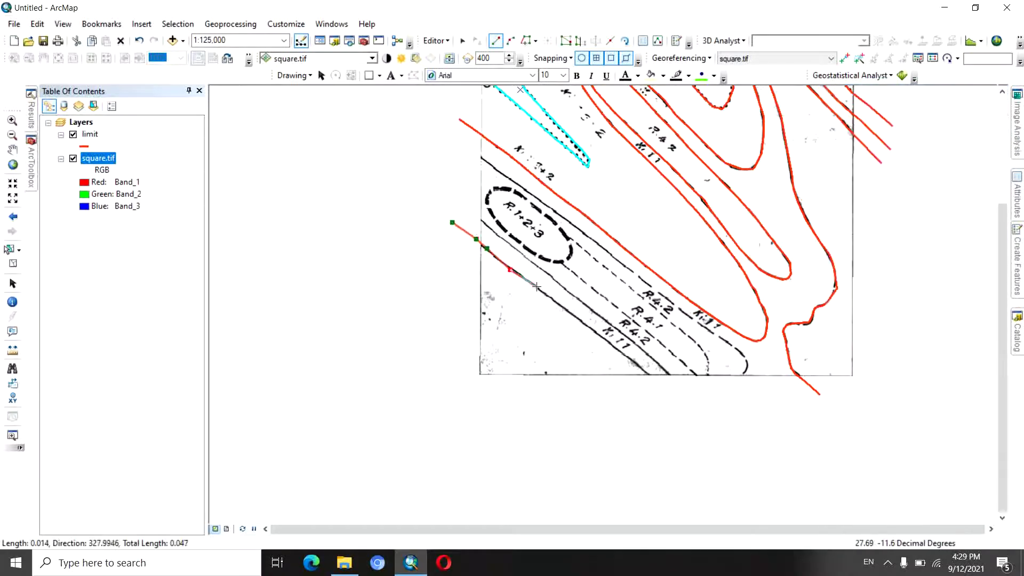
left_click(537, 287)
left_click(570, 313)
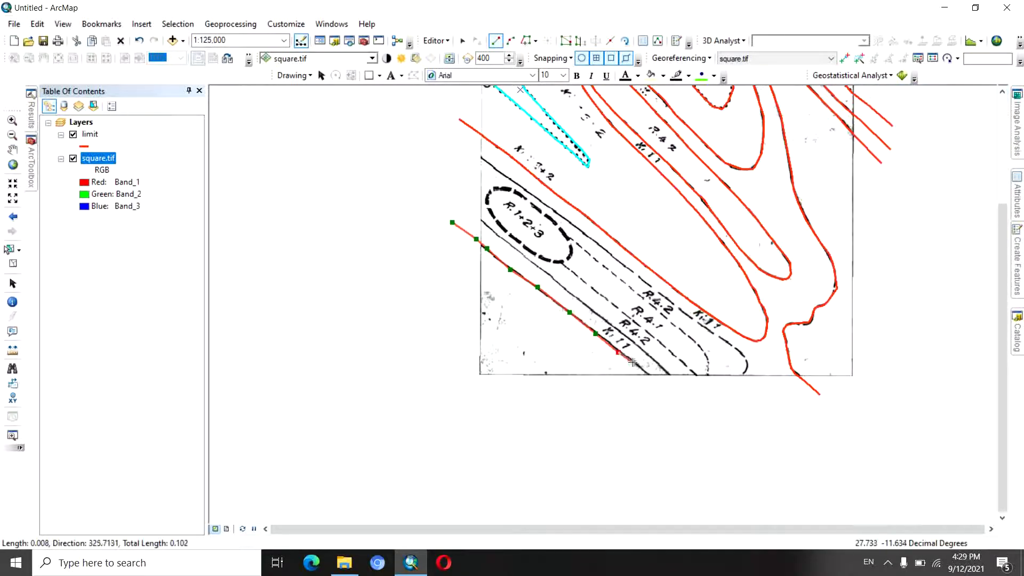
double_click(671, 395)
Digitize the solid boundary between the lower Ki.11 and R.4.2 labels, extending it past the map's western and southern edges.
left_click(460, 200)
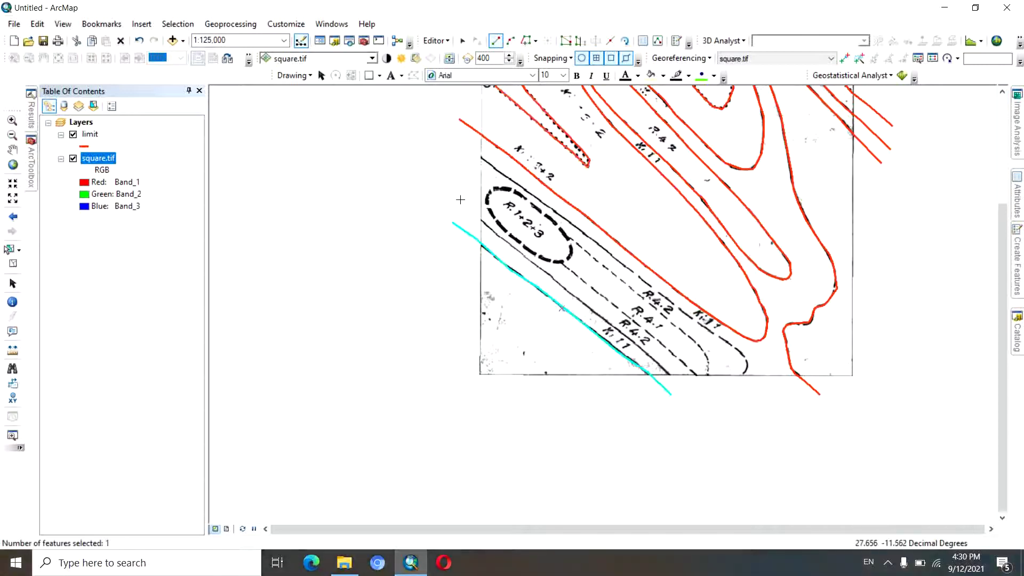
left_click(484, 224)
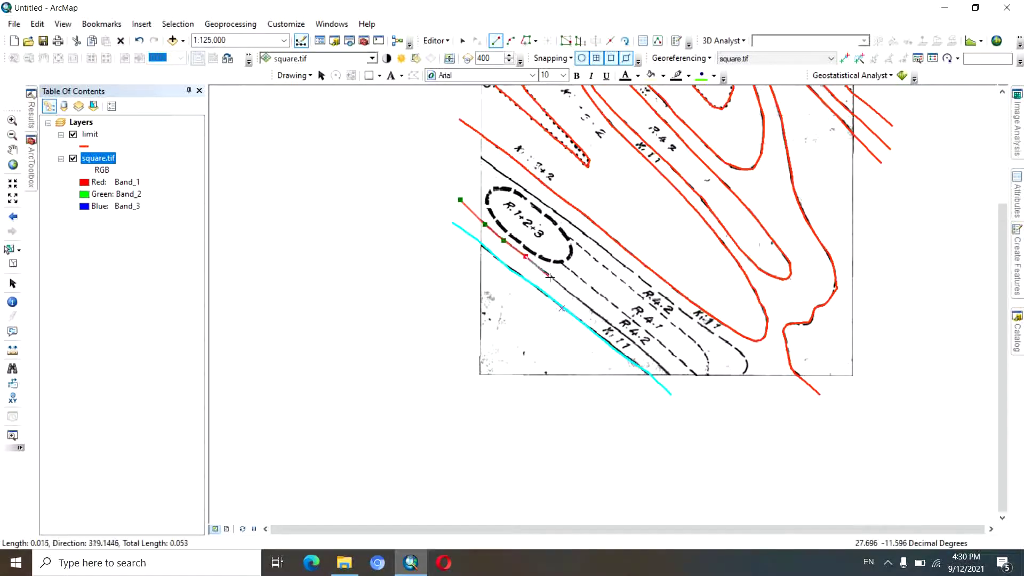
left_click(634, 347)
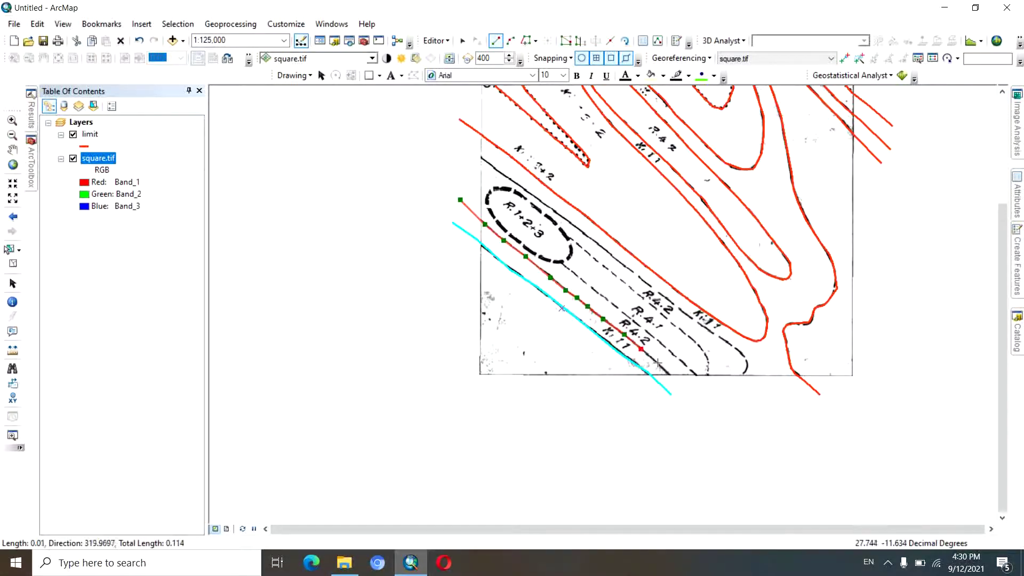
left_click(666, 373)
double_click(696, 395)
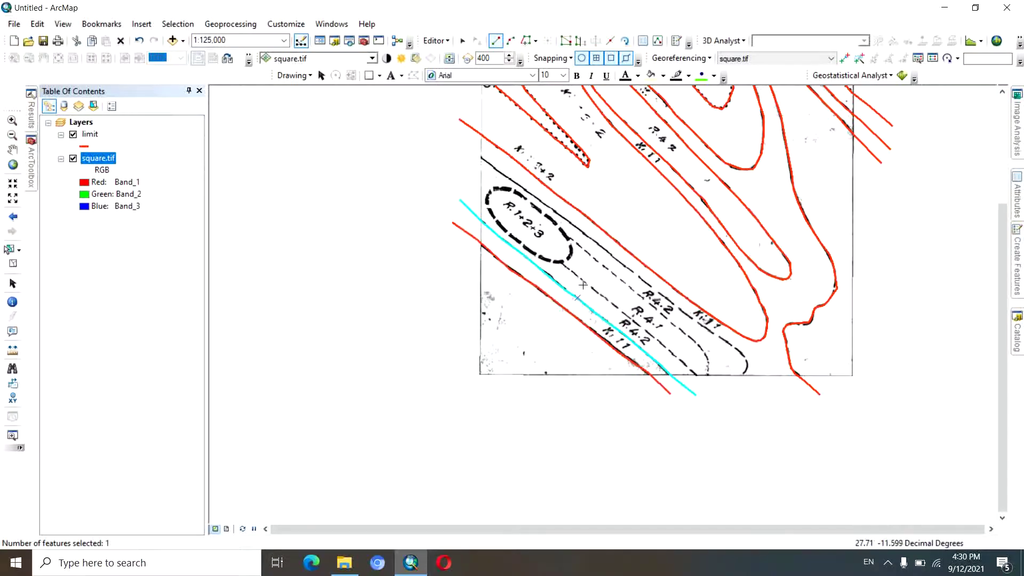
Start a limit line below the map and trace the dashed boundary between R.4.1 and the lower R.4.2 up to the R.1+2+3 ellipse.
left_click(711, 392)
left_click(696, 375)
left_click(661, 342)
left_click(629, 316)
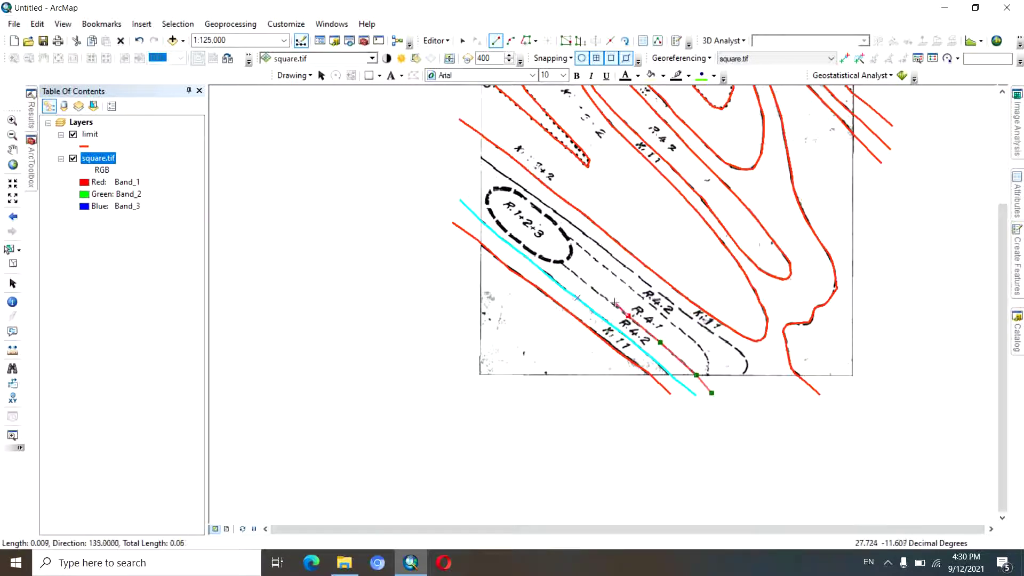
left_click(604, 296)
left_click(577, 277)
left_click(561, 261)
Continue the line around the R.1+2+3 ellipse's lower side, western end and upper side to the start of the upper dashed boundary.
left_click(546, 257)
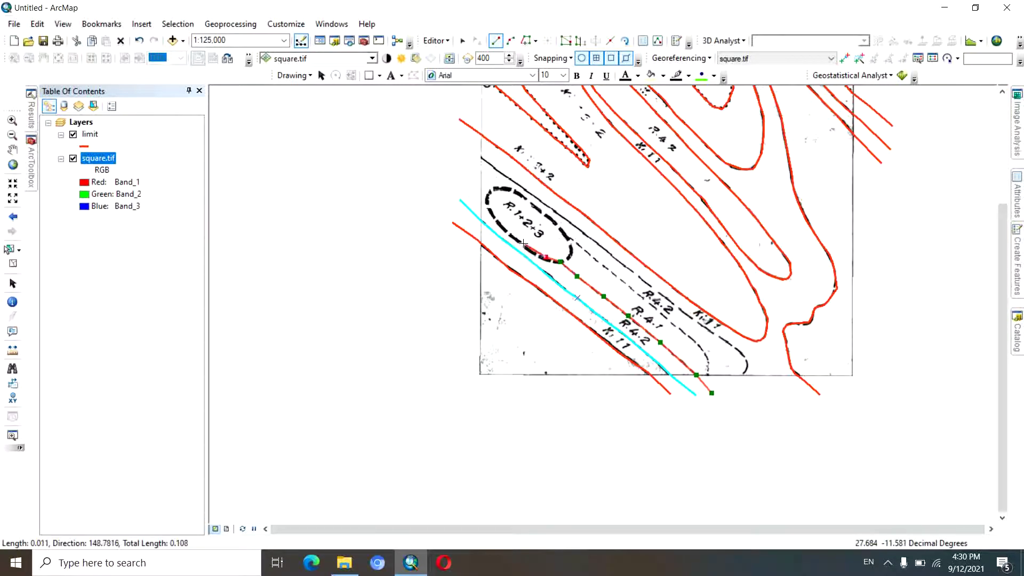
middle_click(524, 244)
left_click(605, 307)
left_click(584, 289)
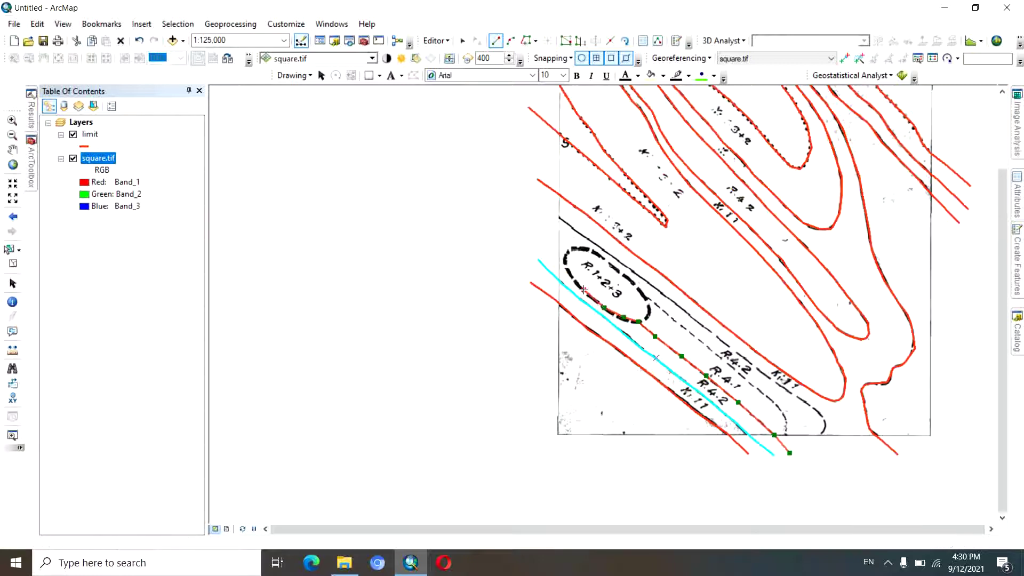
left_click(572, 277)
left_click(567, 261)
left_click(568, 251)
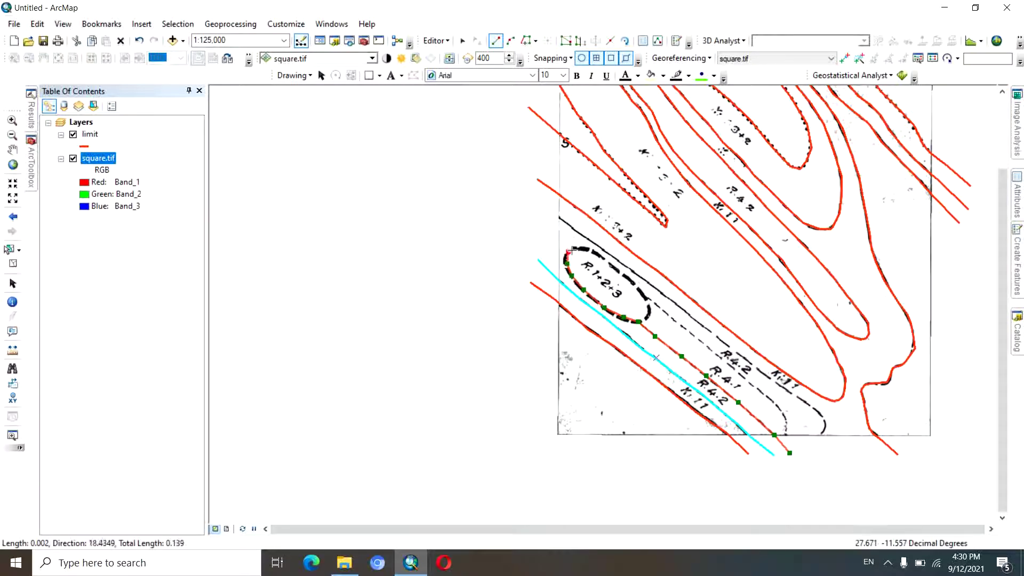
left_click(579, 249)
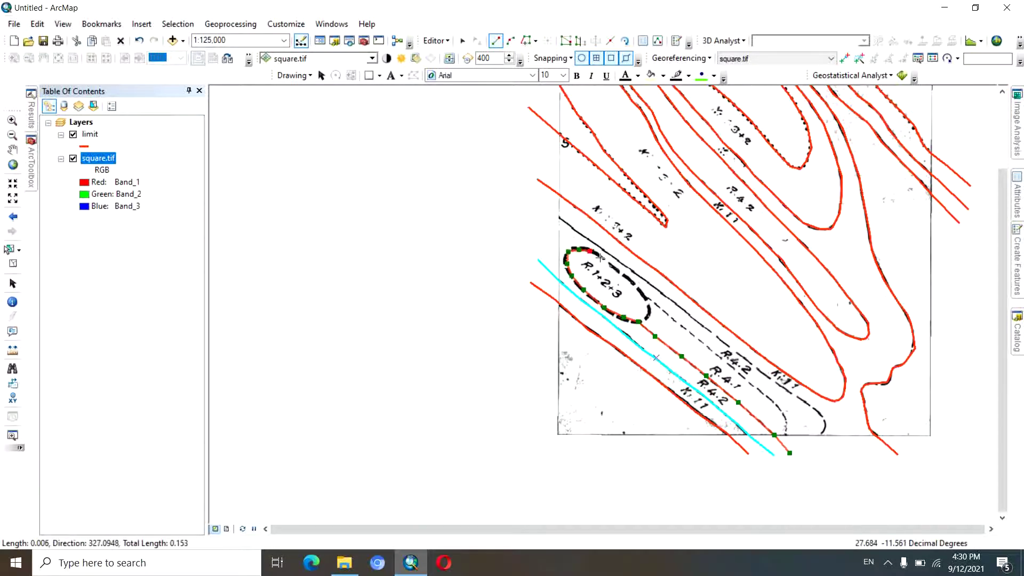
left_click(625, 275)
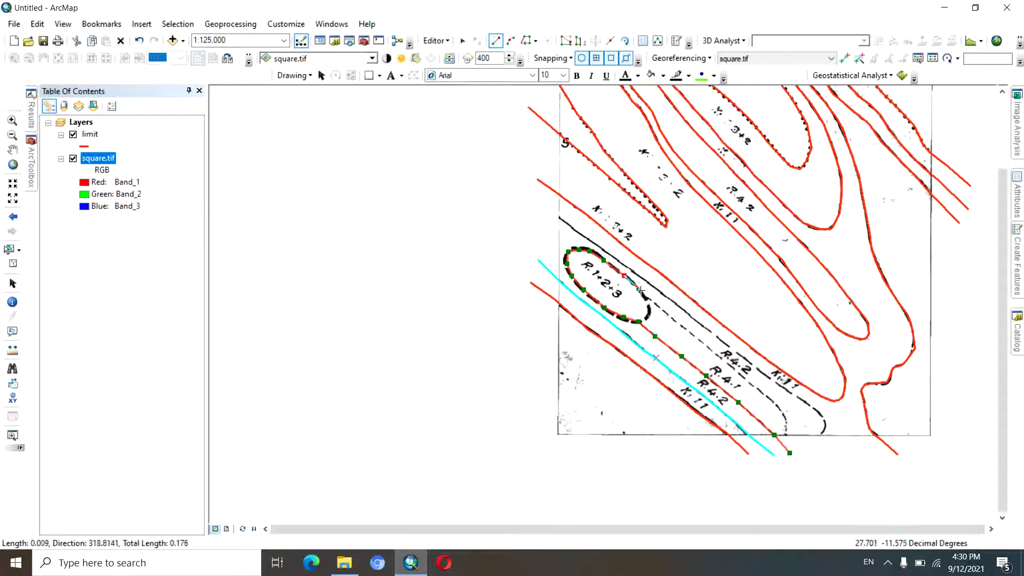
left_click(649, 299)
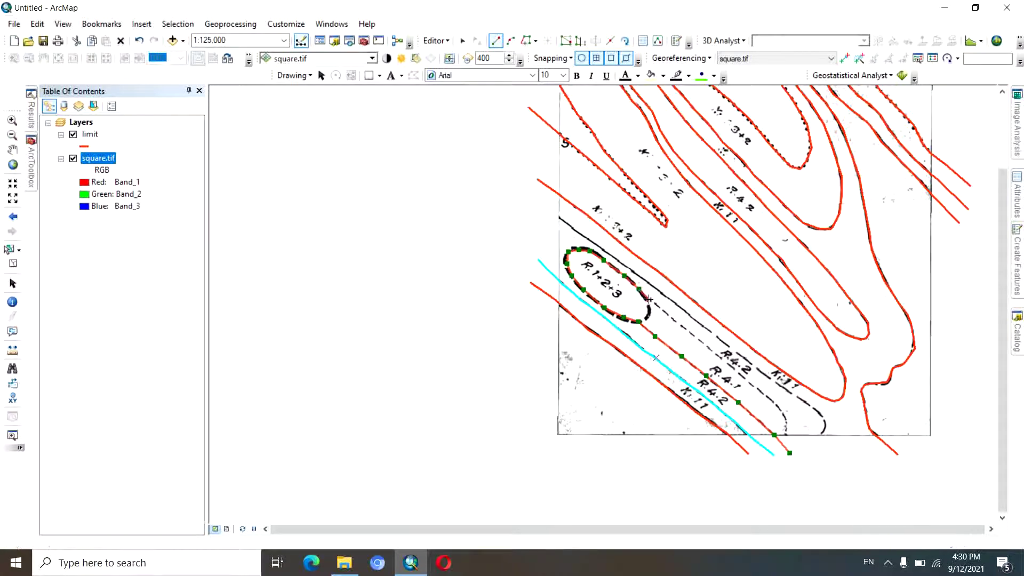
Trace the dashed boundary between R.4.1 and the upper R.4.2 down around its bend and finish the line below the map.
left_click(674, 319)
left_click(696, 339)
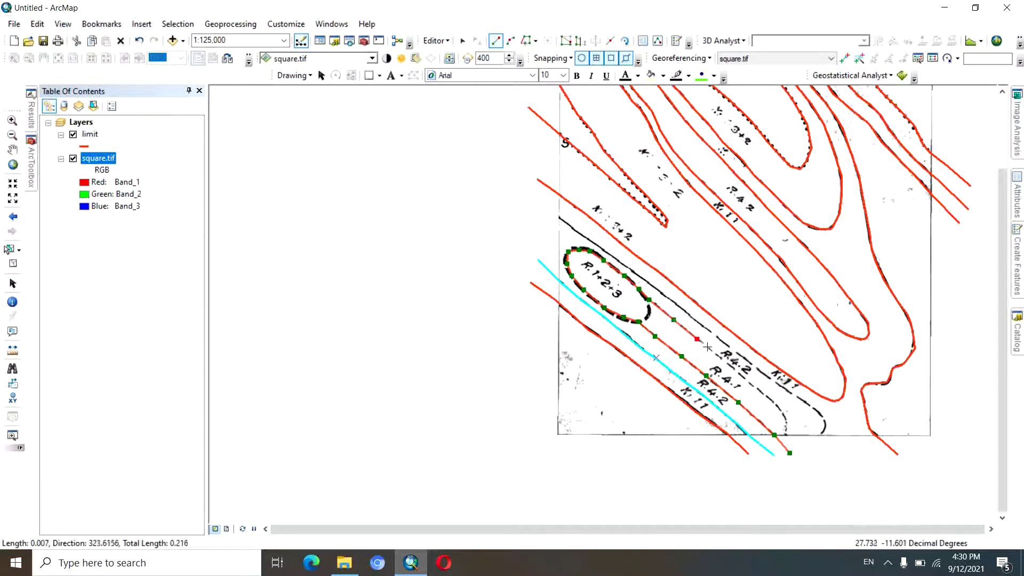
left_click(717, 355)
left_click(736, 370)
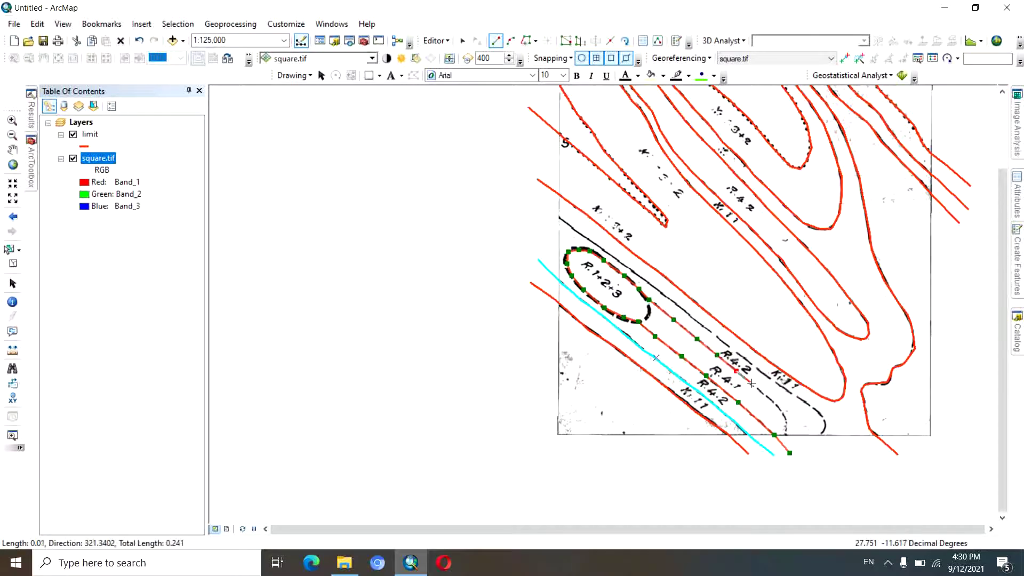
left_click(755, 385)
left_click(770, 398)
left_click(779, 408)
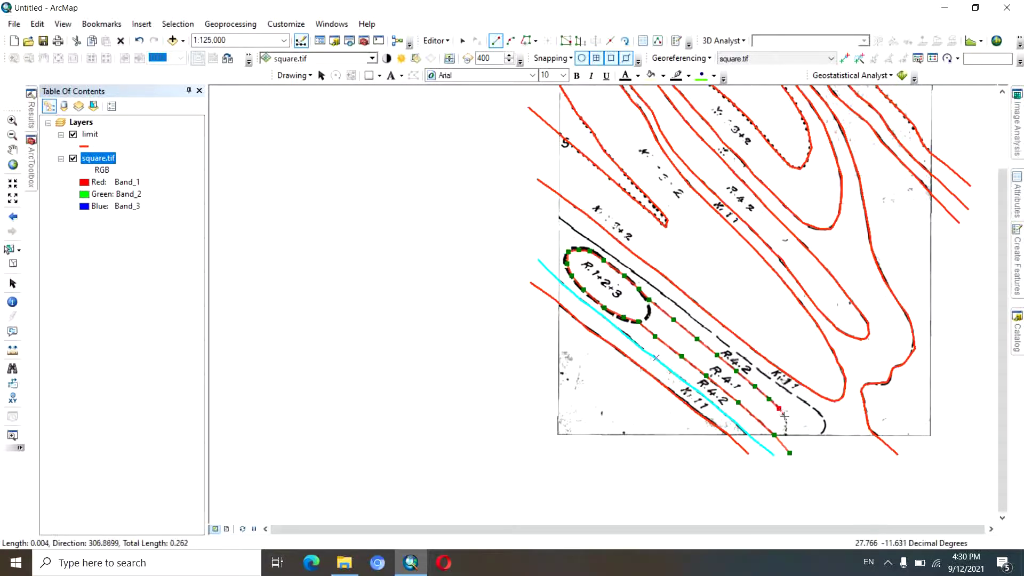
left_click(787, 428)
left_click(790, 442)
double_click(803, 454)
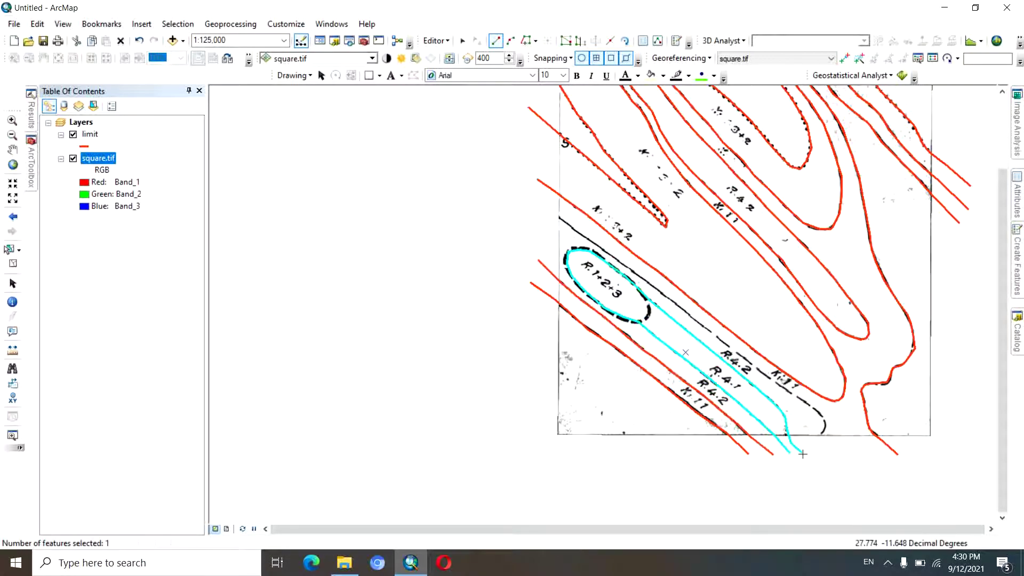
Start a limit line west of the map and trace the solid boundary running just above the R.1+2+3 ellipse.
left_click(540, 205)
left_click(563, 221)
left_click(610, 255)
left_click(668, 296)
left_click(702, 325)
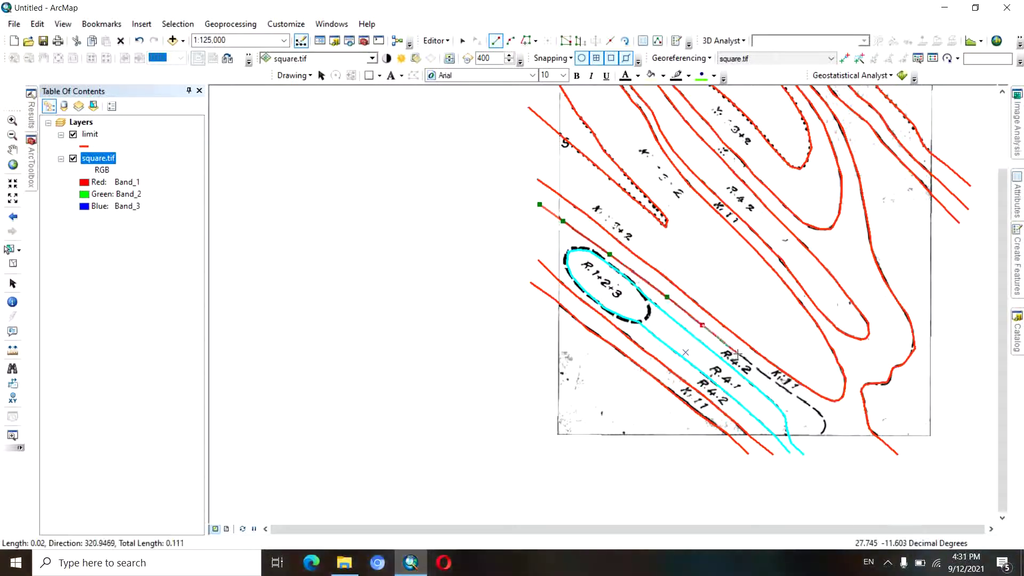
Continue the line along the dashed boundary between the upper R.4.2 and Ki.11, around its bend, and finish it below the map.
left_click(739, 353)
left_click(768, 378)
left_click(788, 391)
left_click(805, 403)
left_click(818, 412)
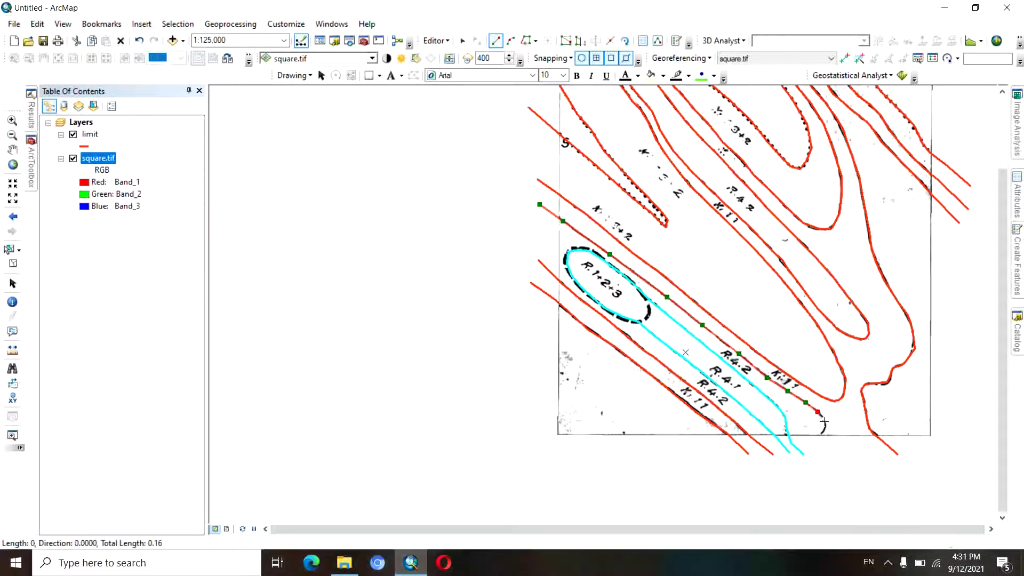
left_click(825, 422)
left_click(824, 432)
left_click(816, 453)
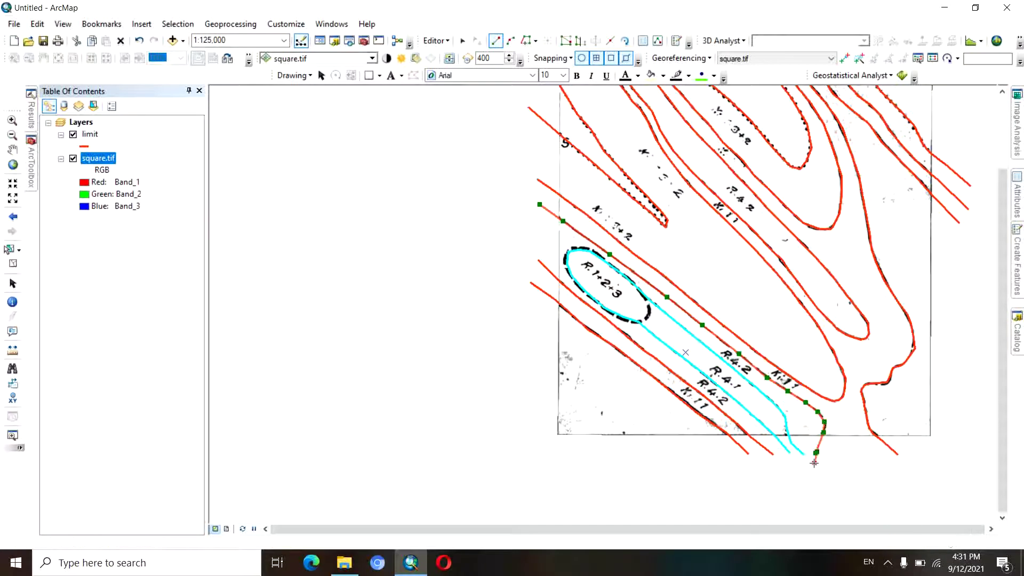
double_click(814, 463)
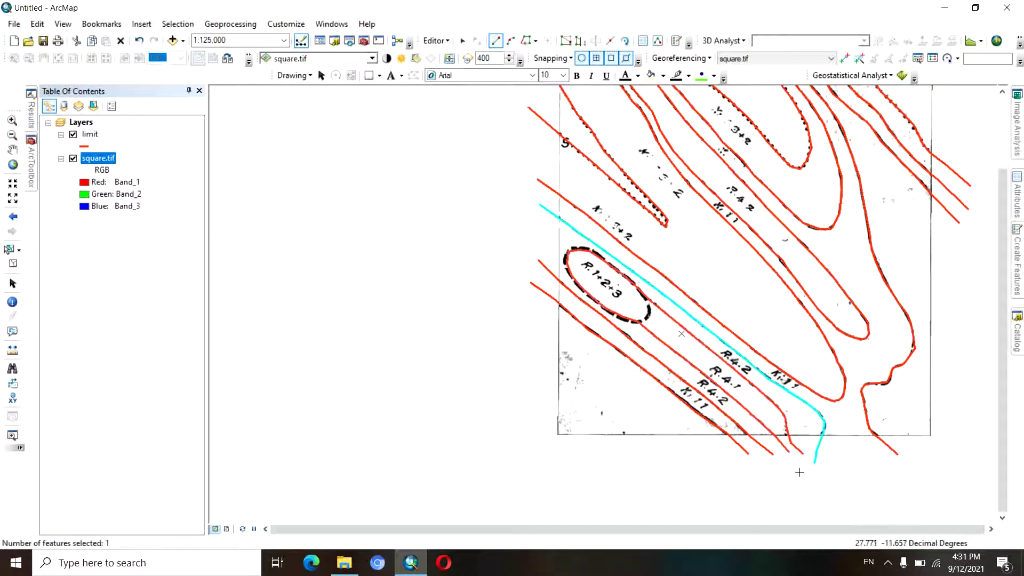
Digitize the missing eastern end of the R.1+2+3 ellipse as a short limit line joining its upper and lower sides.
left_click(642, 293)
left_click(648, 308)
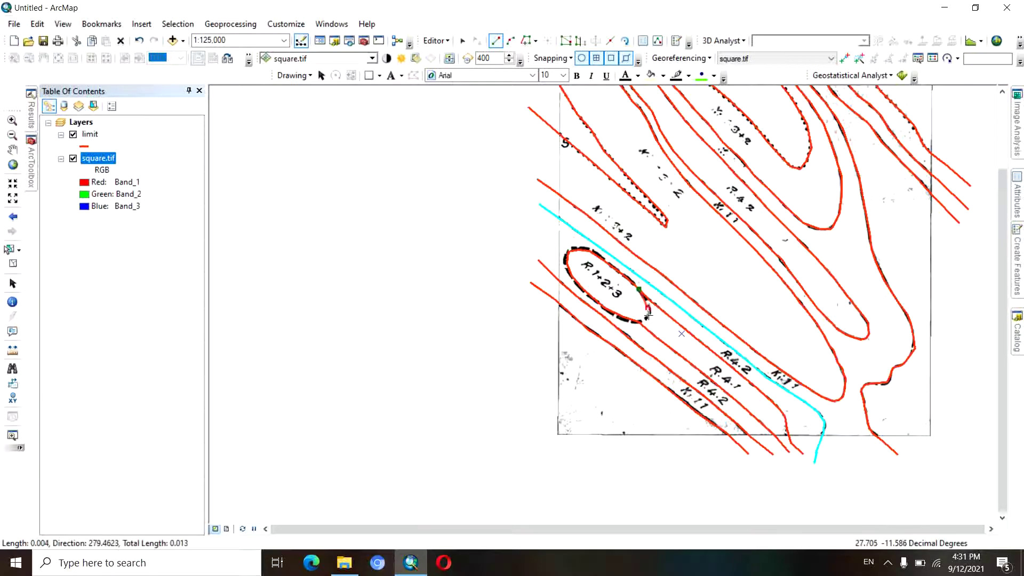
left_click(641, 320)
double_click(639, 324)
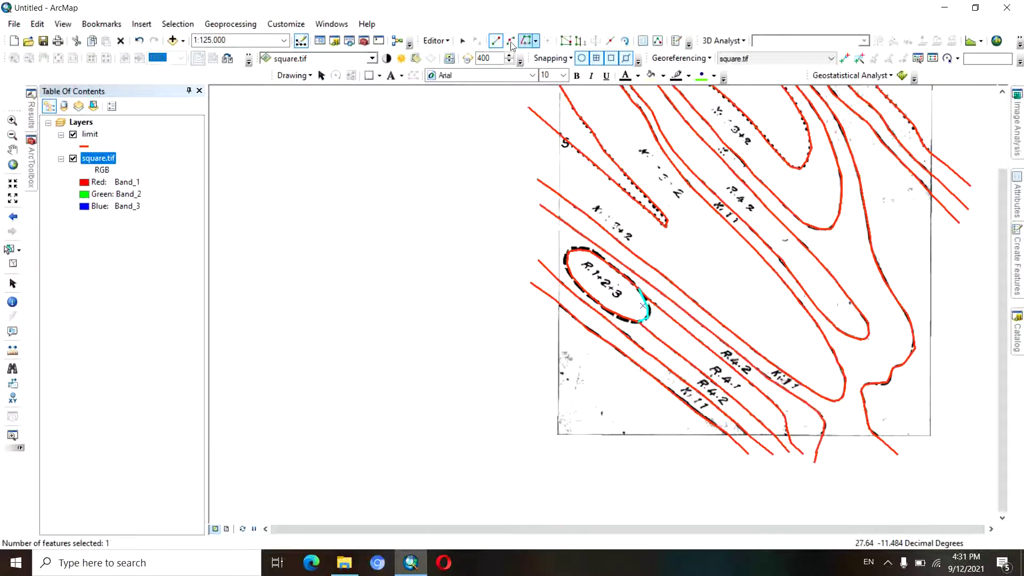
Merge the ellipse's eastern end piece with the R.4.1 boundary line into one feature and check it by selecting it.
left_click(462, 42)
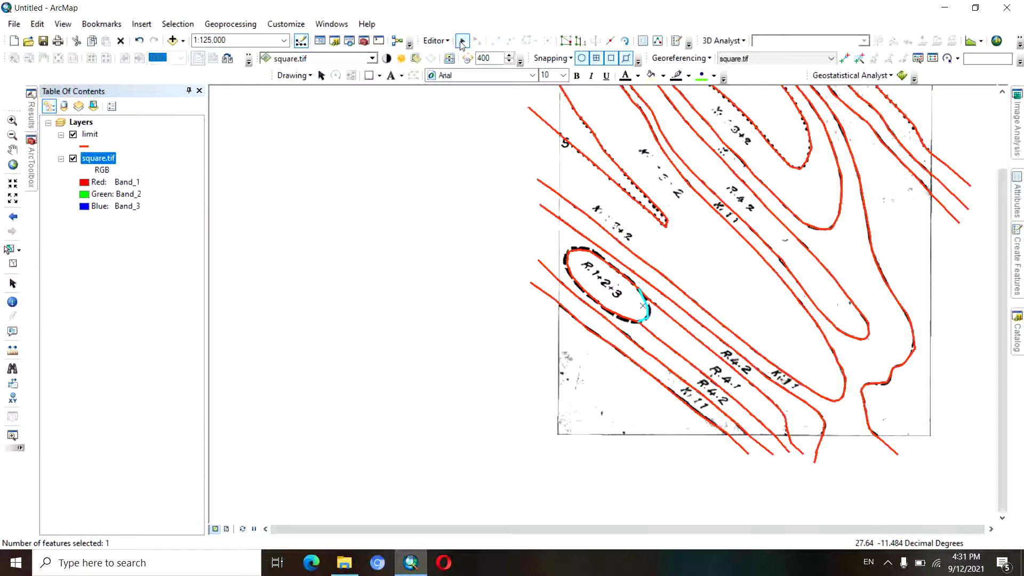
left_click(823, 421)
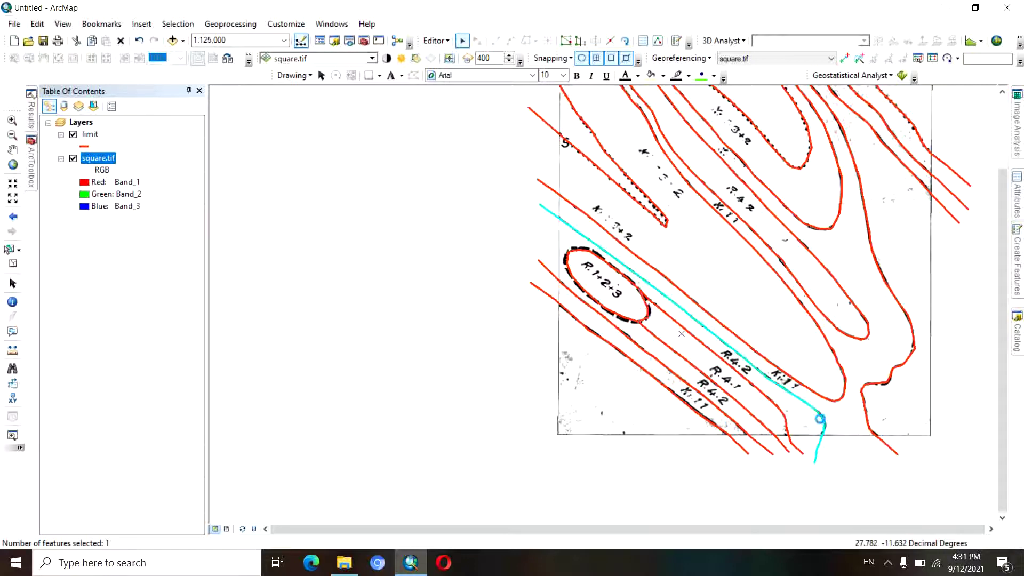
left_click(670, 319)
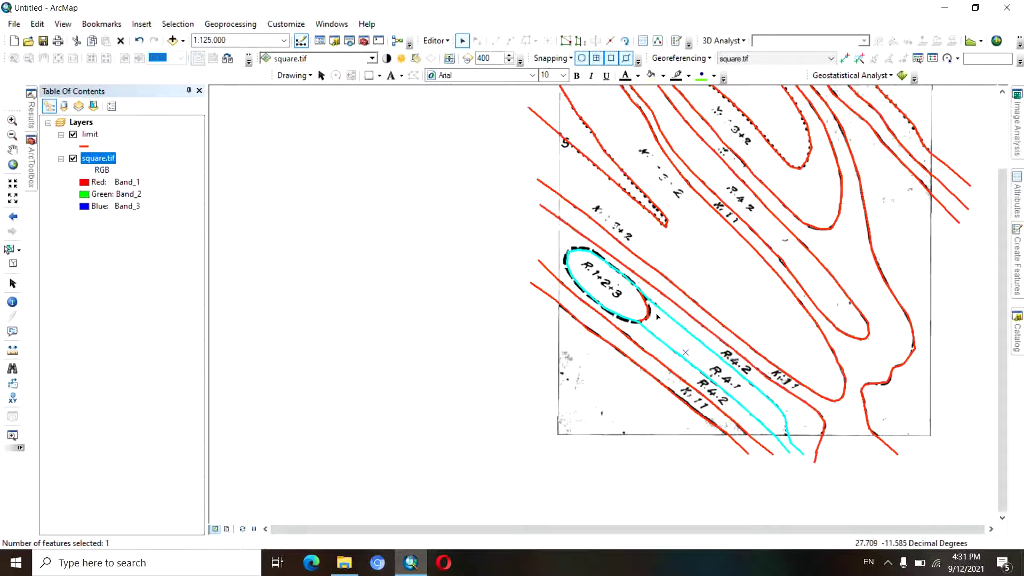
left_click(650, 315, "shift")
left_click(436, 40)
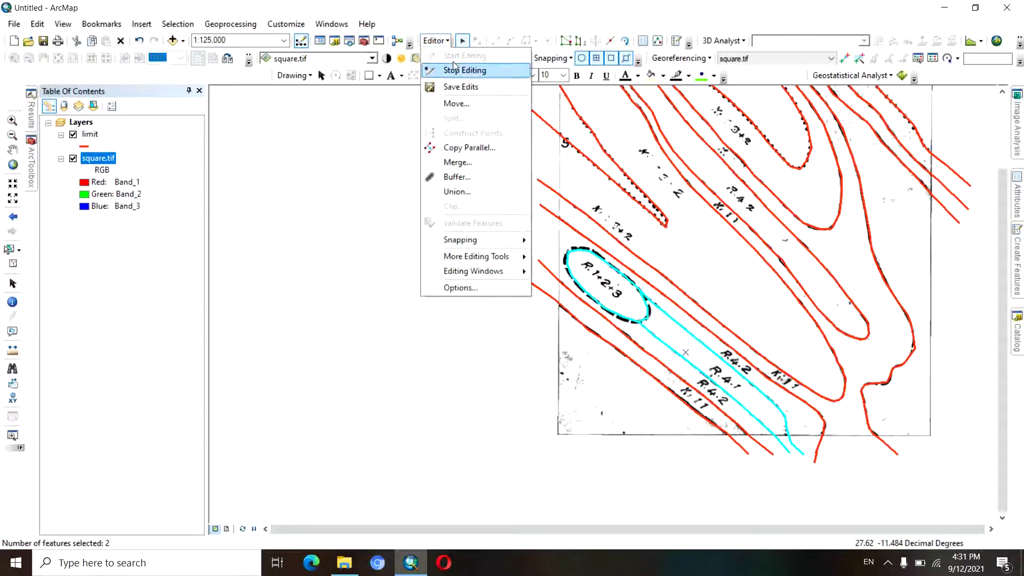
left_click(455, 162)
left_click(617, 238)
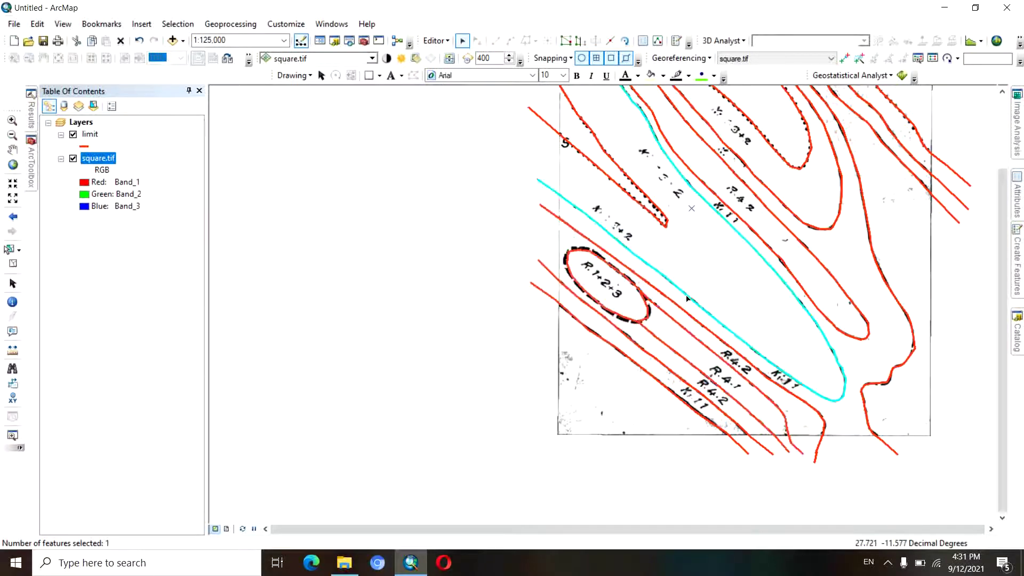
left_click(682, 327)
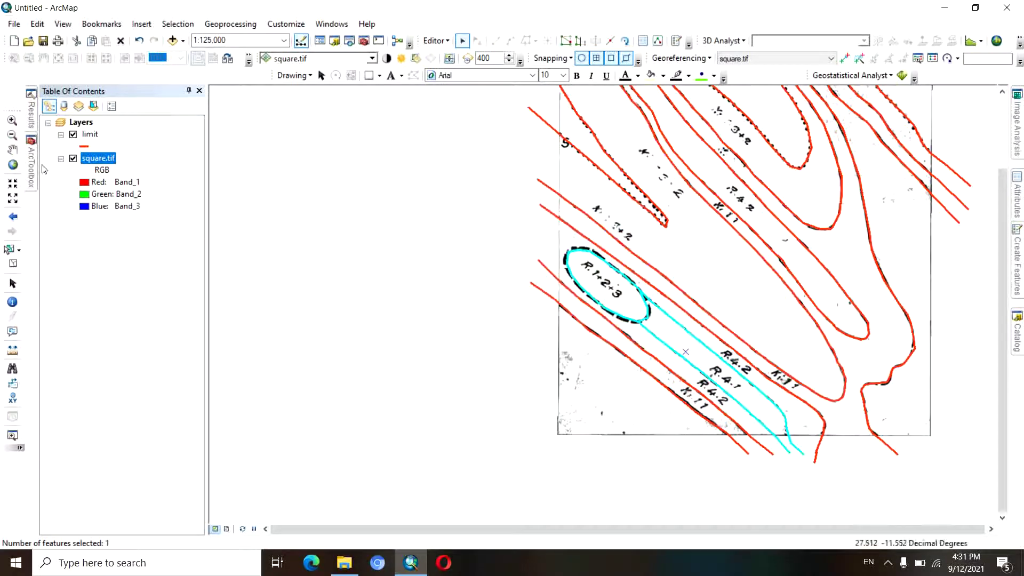
Save the edits to the limit layer and stop the editing session.
left_click(12, 150)
left_click_drag(783, 210, 661, 268)
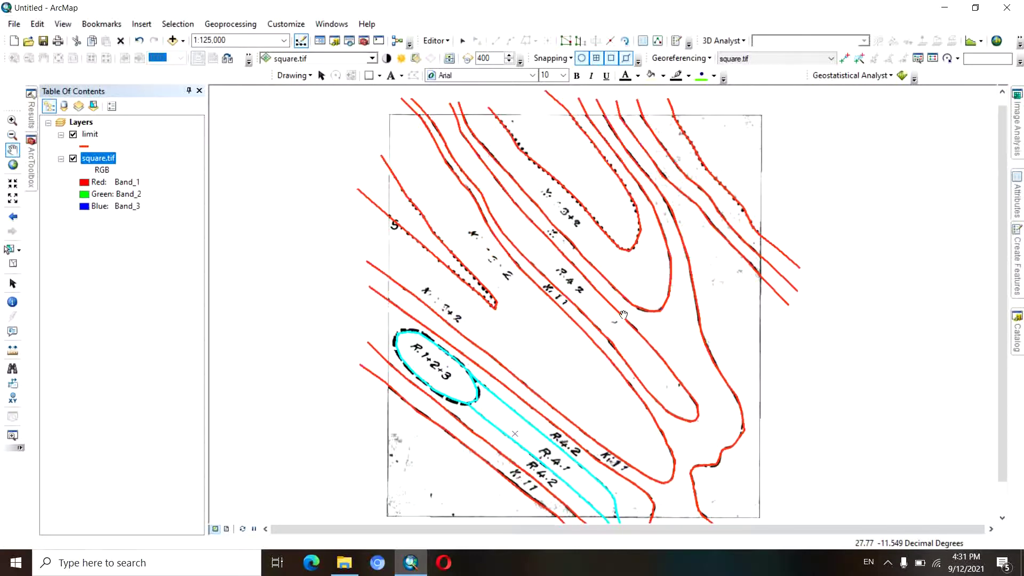
scroll(614, 328, "up", 3)
scroll(610, 331, "down", 2)
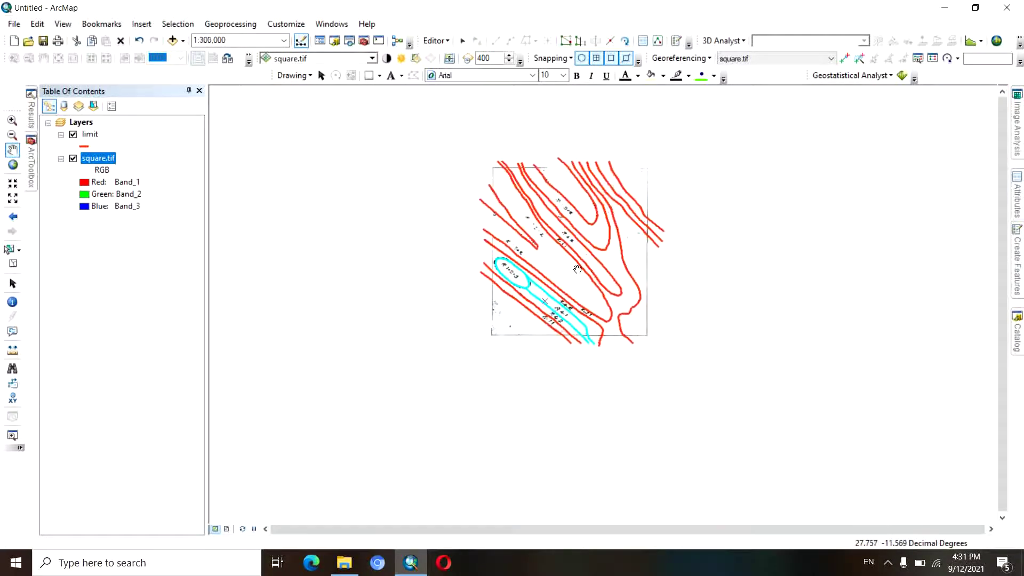
left_click(436, 42)
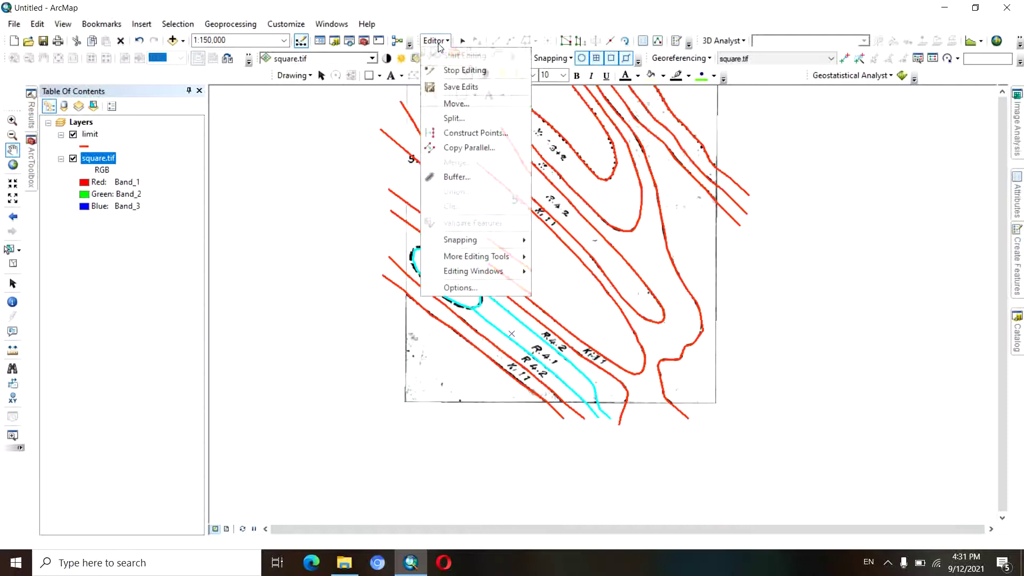
left_click(461, 88)
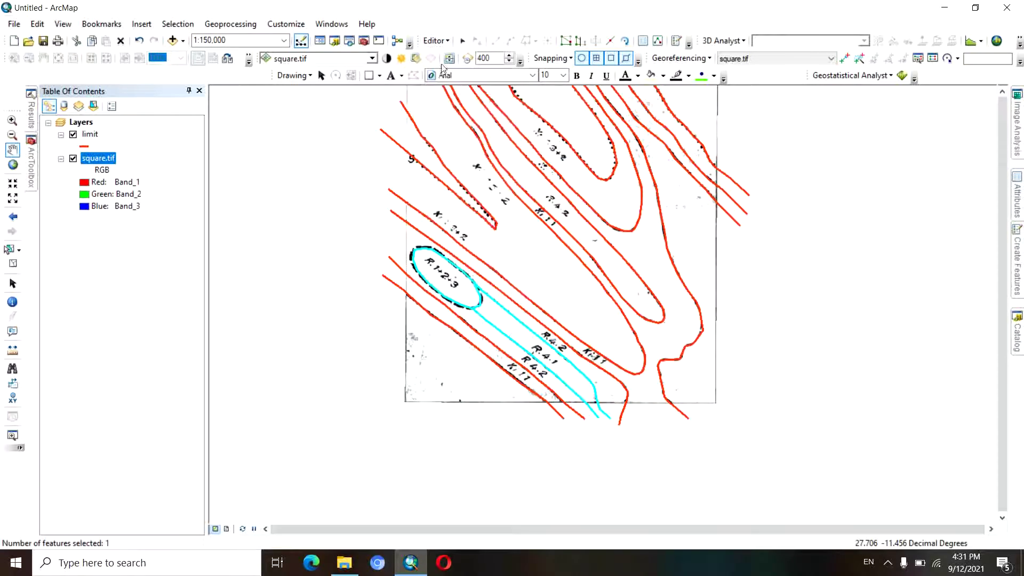
left_click(437, 41)
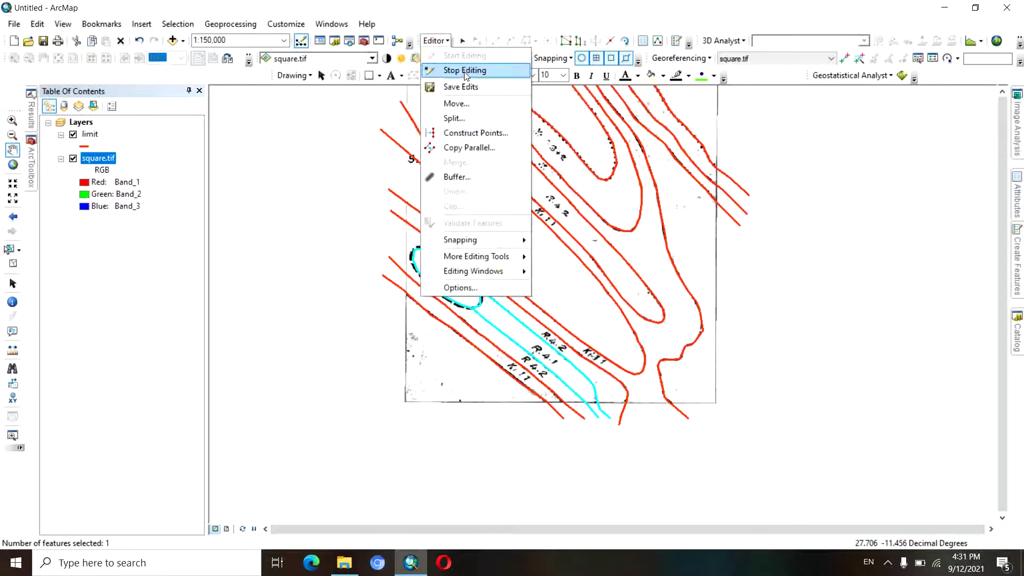
left_click(466, 72)
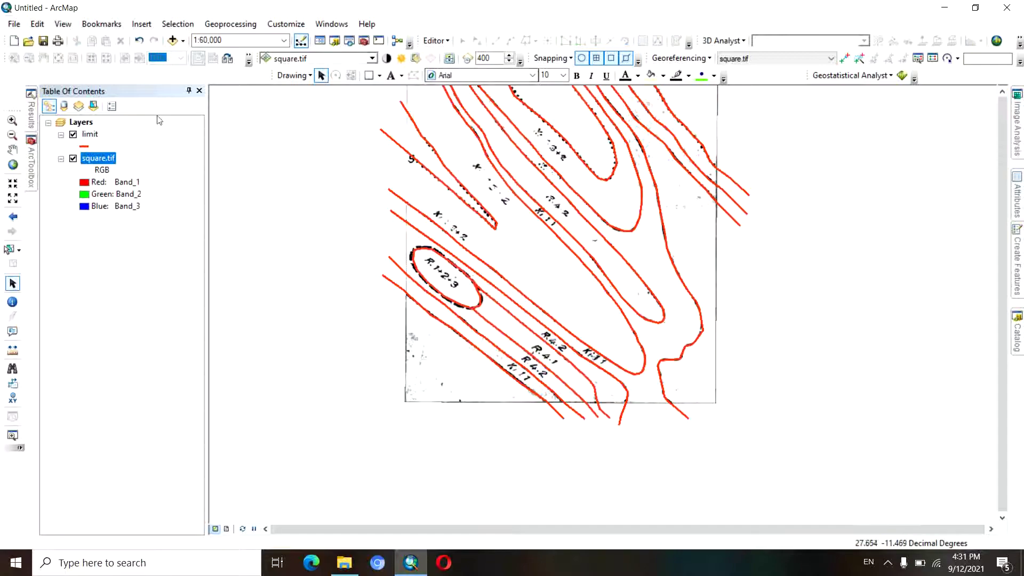
left_click(12, 150)
scroll(606, 312, "down", 3)
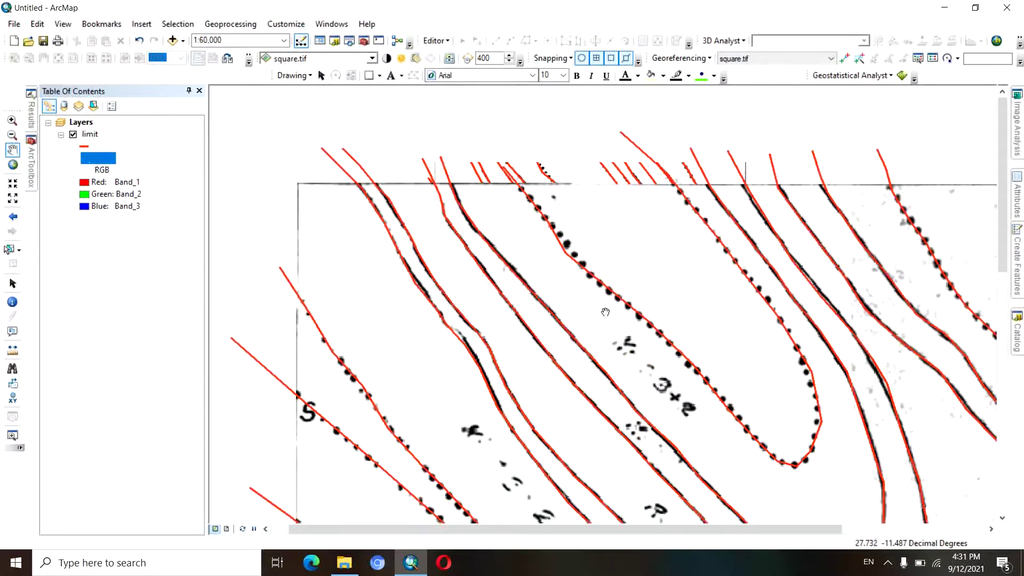
scroll(605, 312, "up", 5)
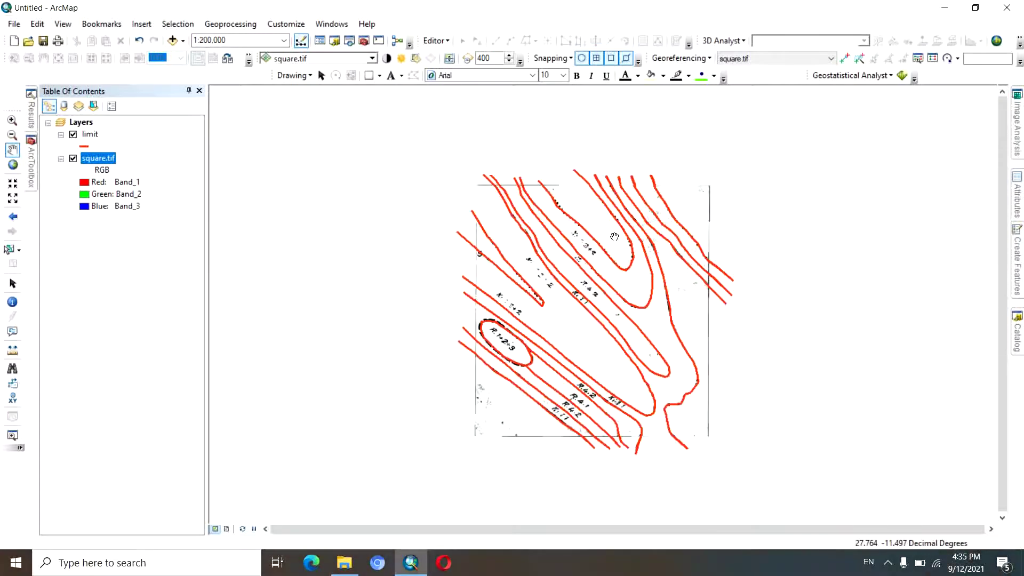
left_click_drag(675, 205, 672, 194)
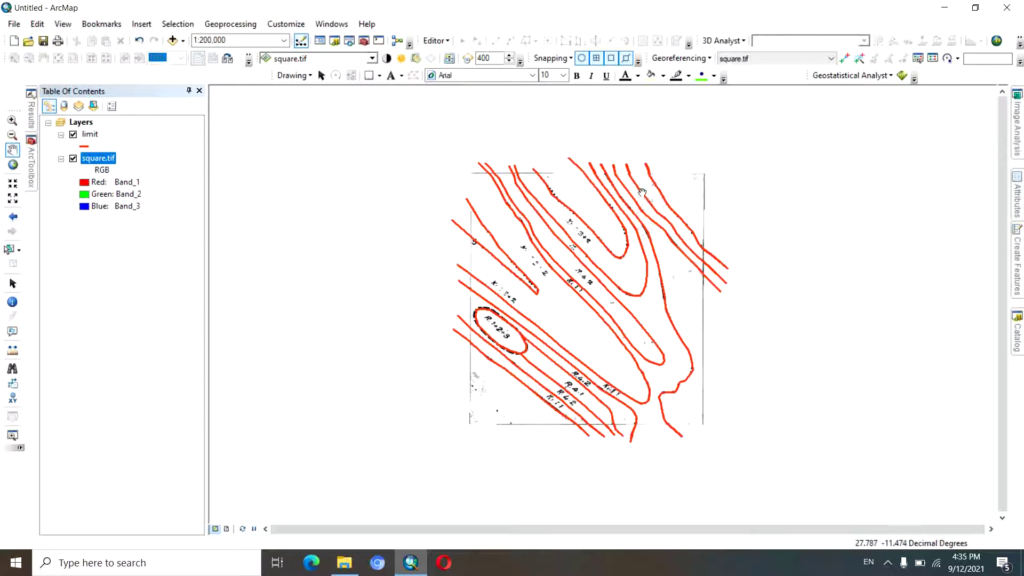
Start the Create Fishnet sampling tool and set its output feature class to Border in D:\Project\Arcgis.
left_click(30, 169)
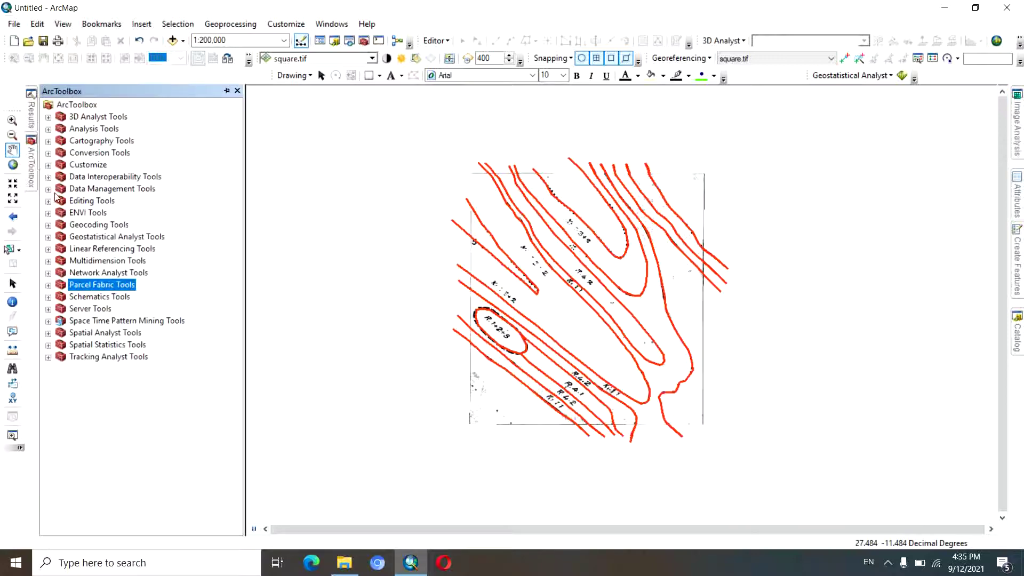
left_click(48, 190)
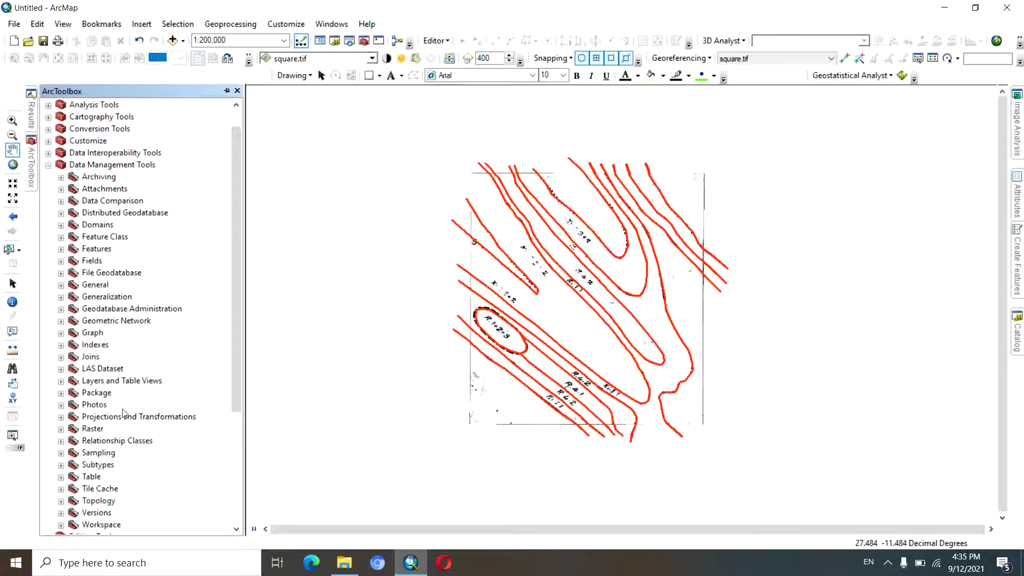
left_click(61, 453)
double_click(122, 466)
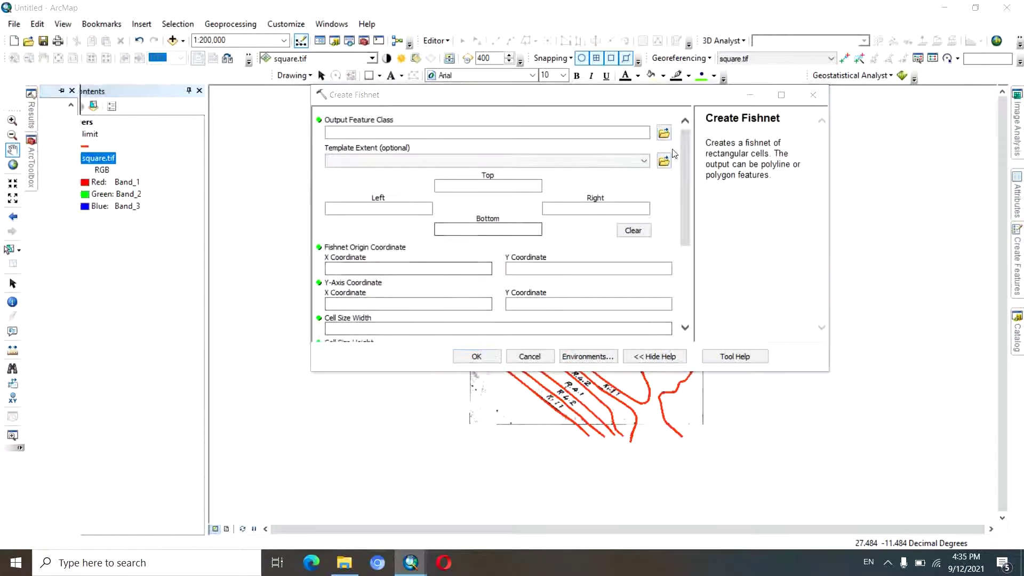
left_click(664, 132)
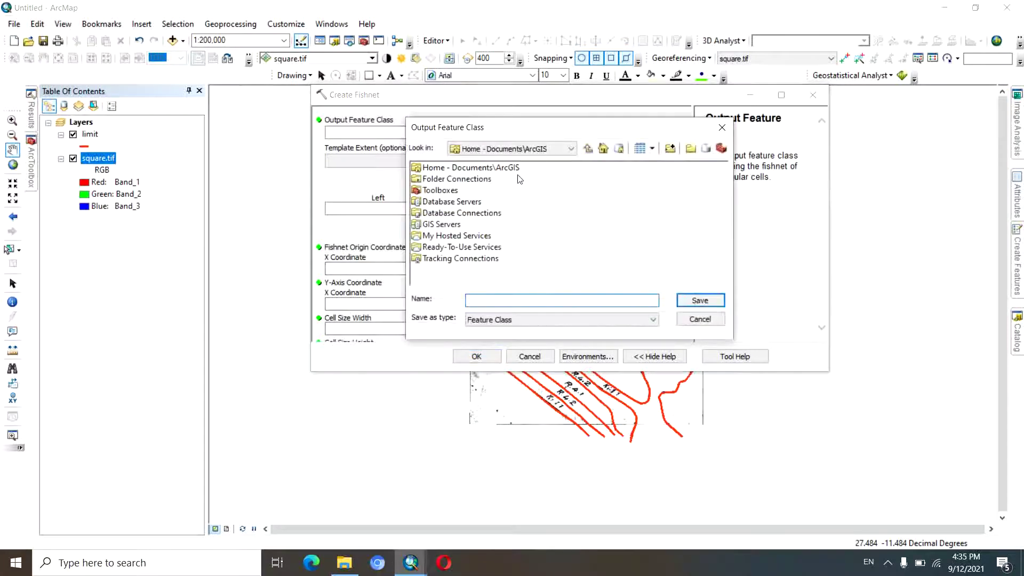
left_click(568, 148)
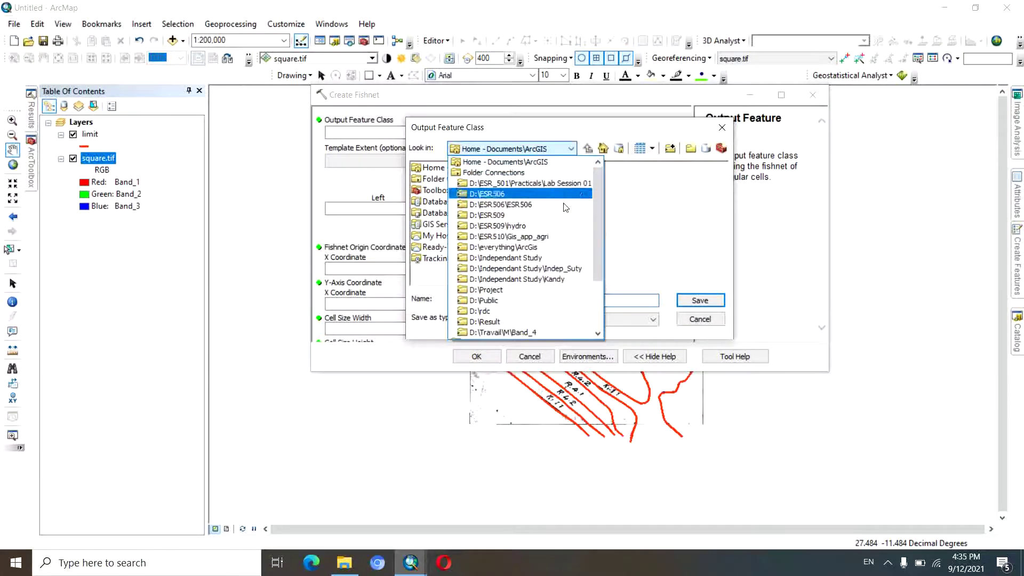
left_click(546, 289)
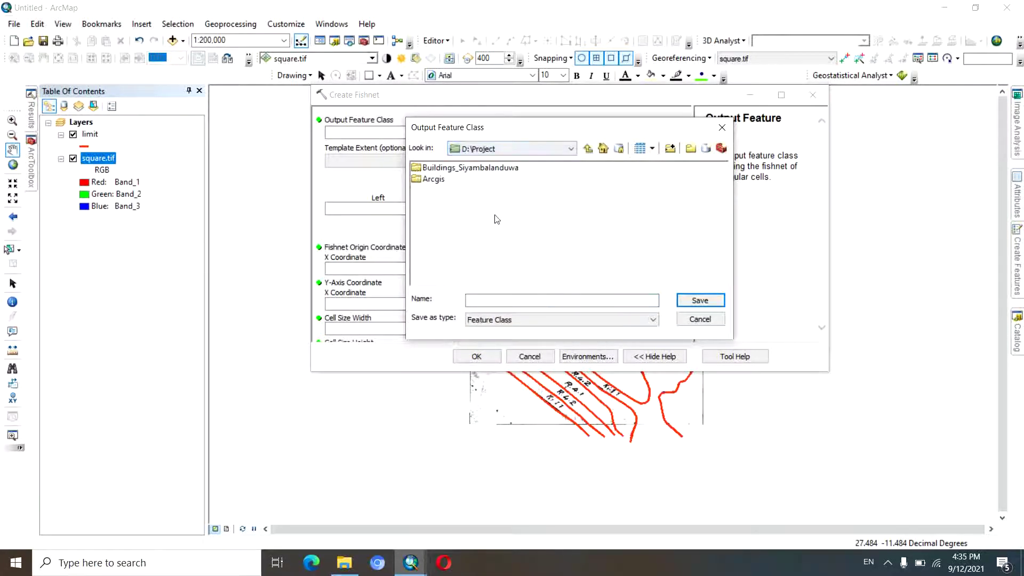
double_click(433, 180)
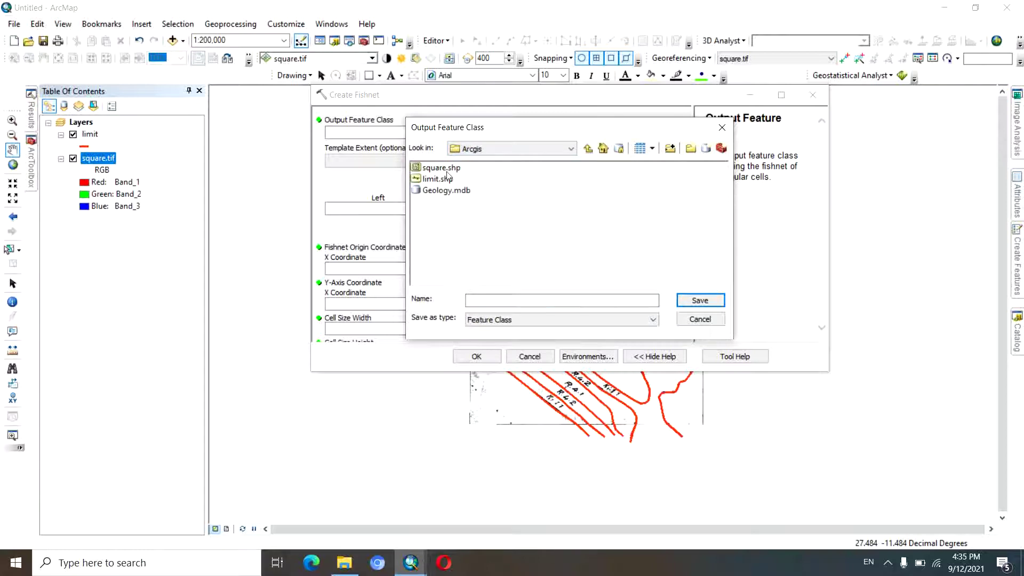
type("Border")
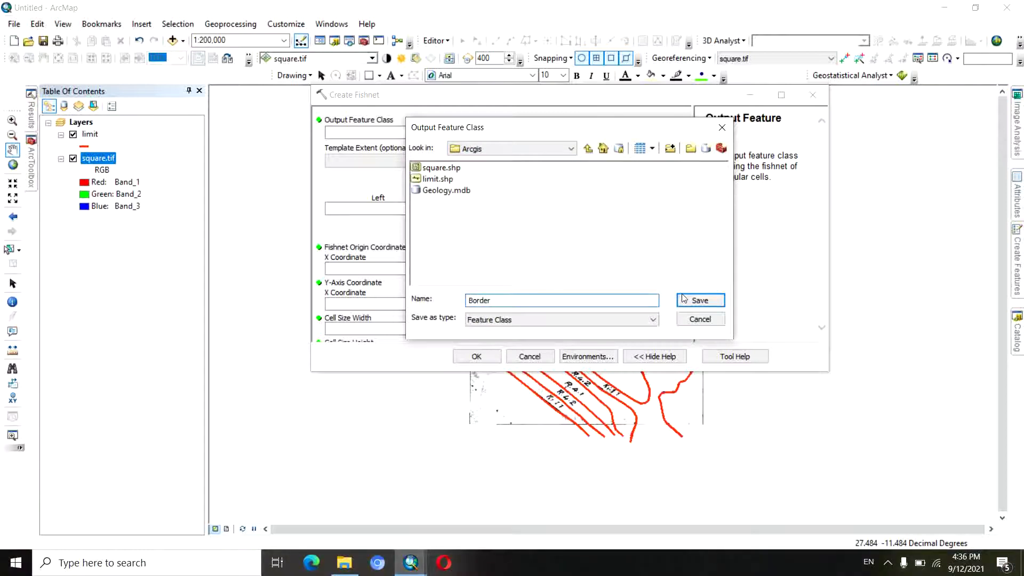
left_click(699, 301)
Set the fishnet's template extent to the square.tif layer, with 1 row and 1 column.
left_click(644, 160)
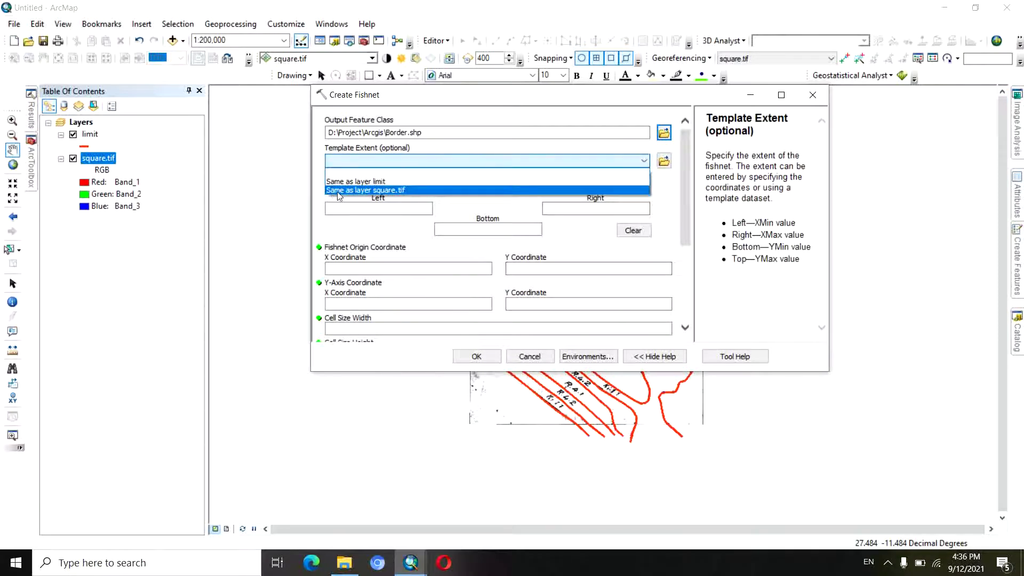
left_click(379, 190)
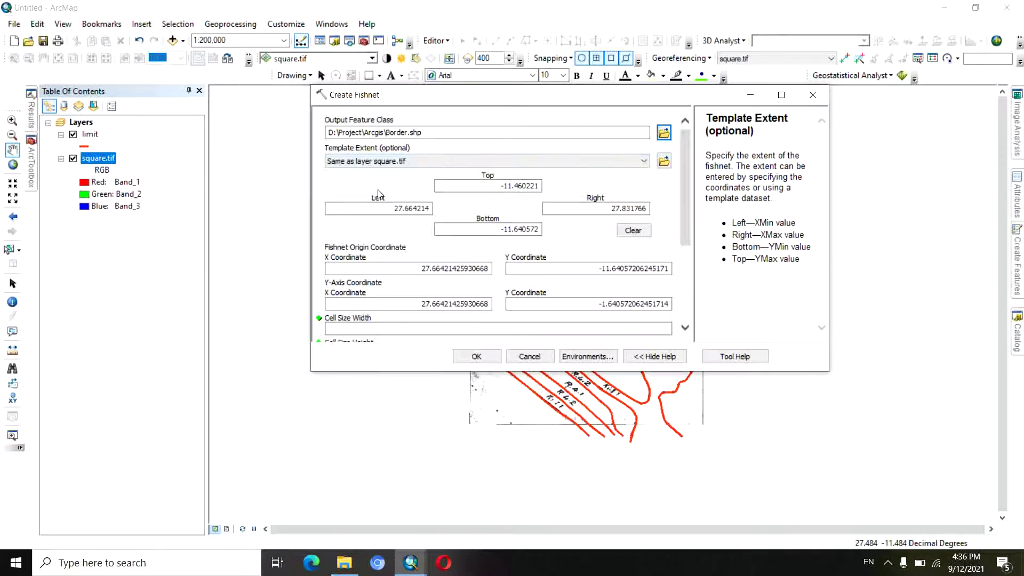
scroll(657, 232, "down", 3)
left_click(658, 232)
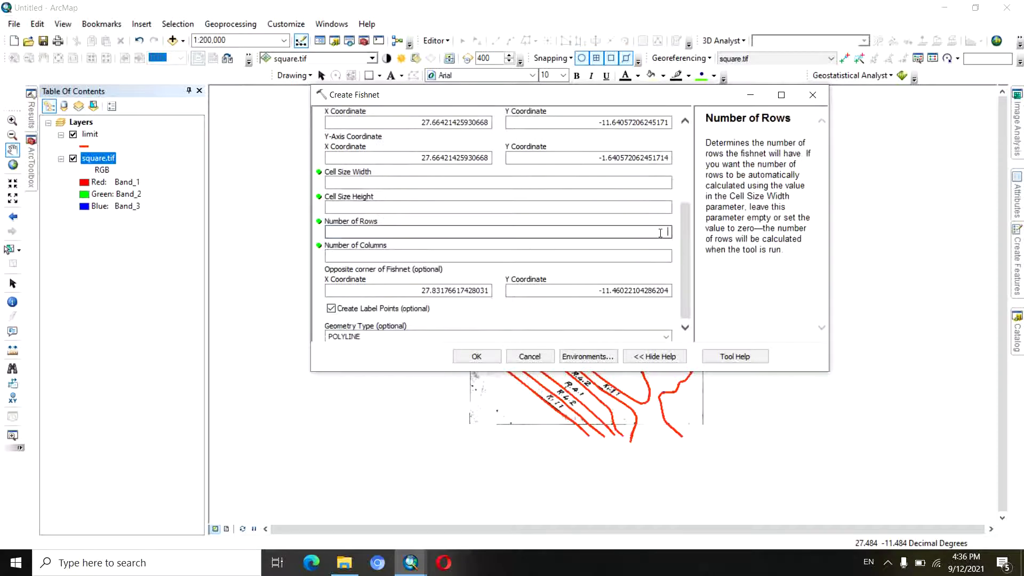
type("1")
left_click(670, 257)
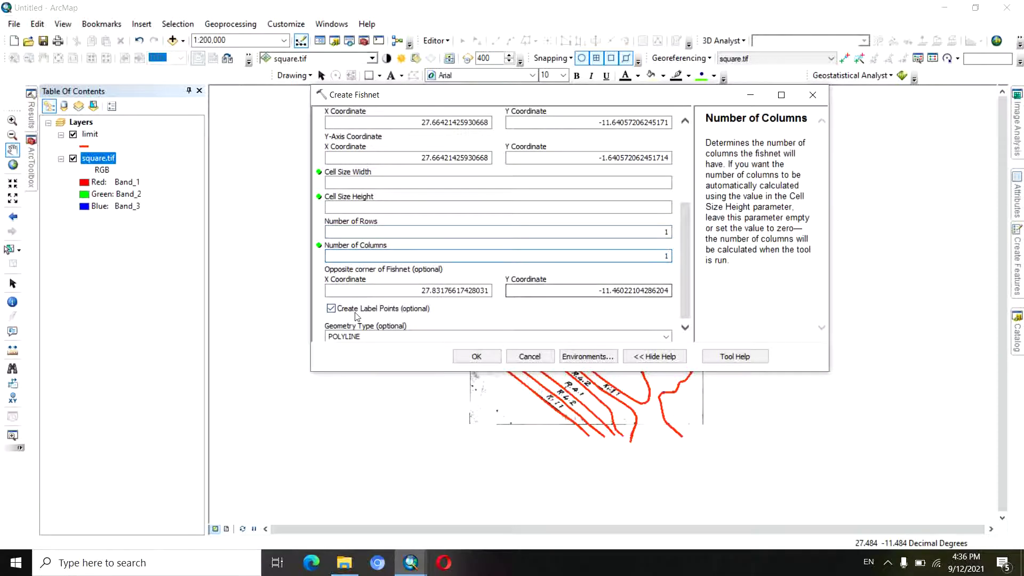
Turn off label point creation, keep the geometry type as POLYLINE, and run the Create Fishnet tool.
left_click(331, 309)
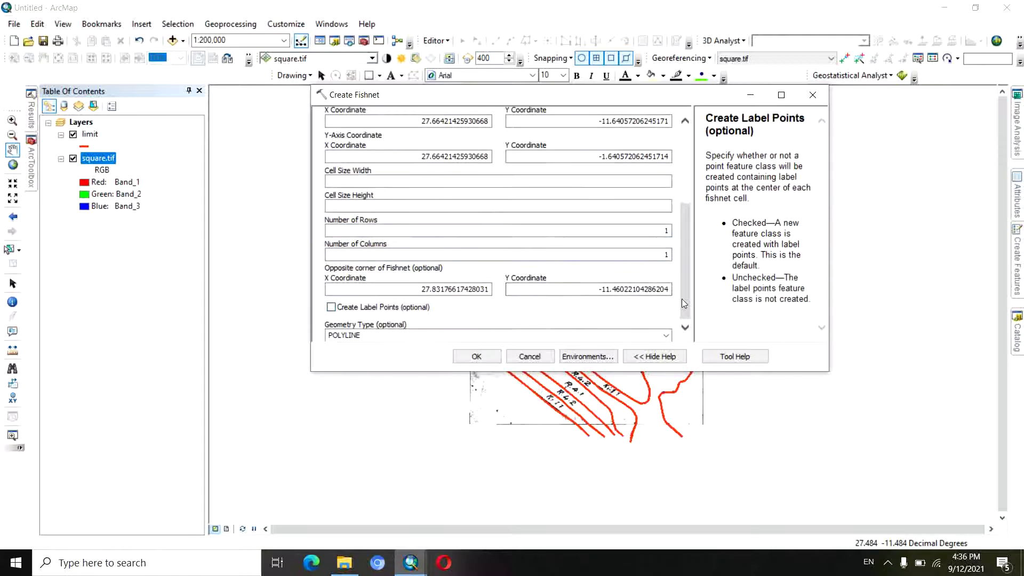
left_click(666, 336)
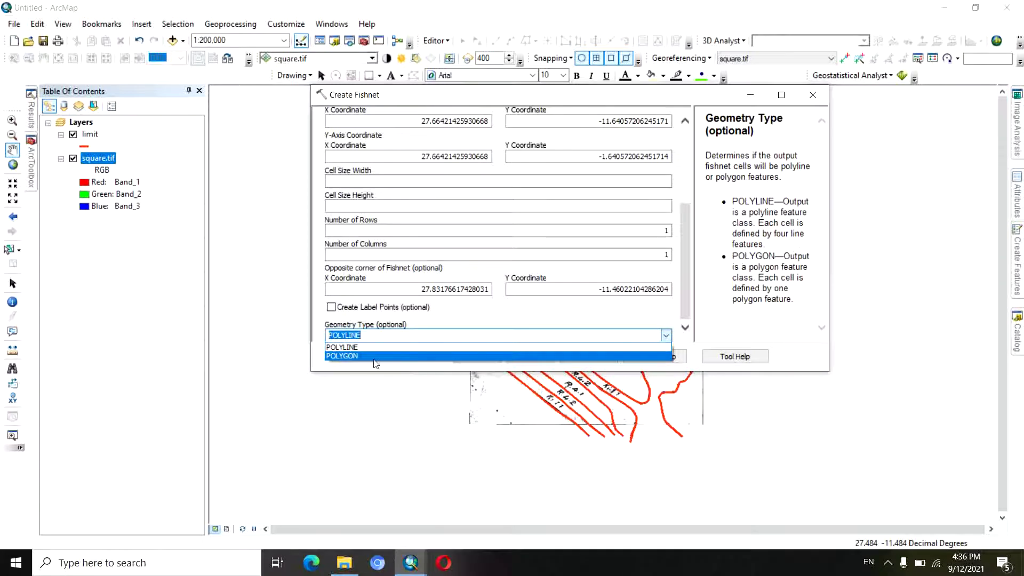
left_click(387, 347)
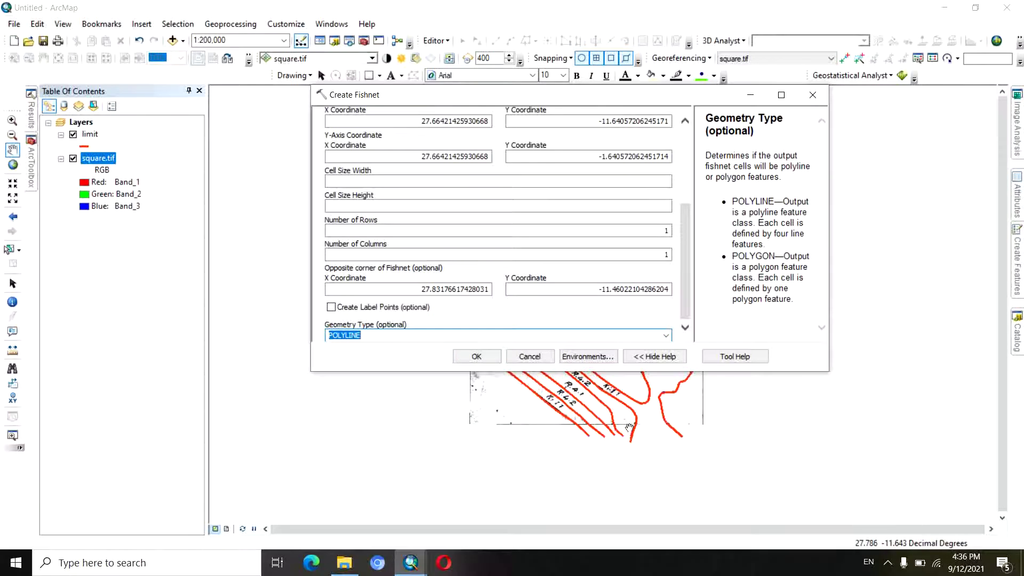
left_click(491, 357)
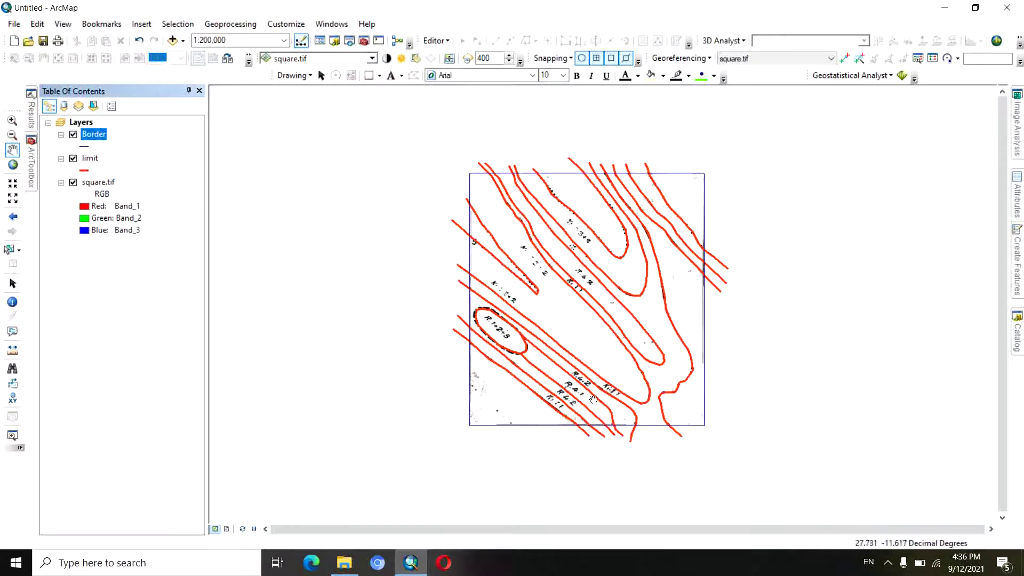
Apply the Highway Ramp line symbol to the Border layer and raise its width by one increment.
left_click(84, 146)
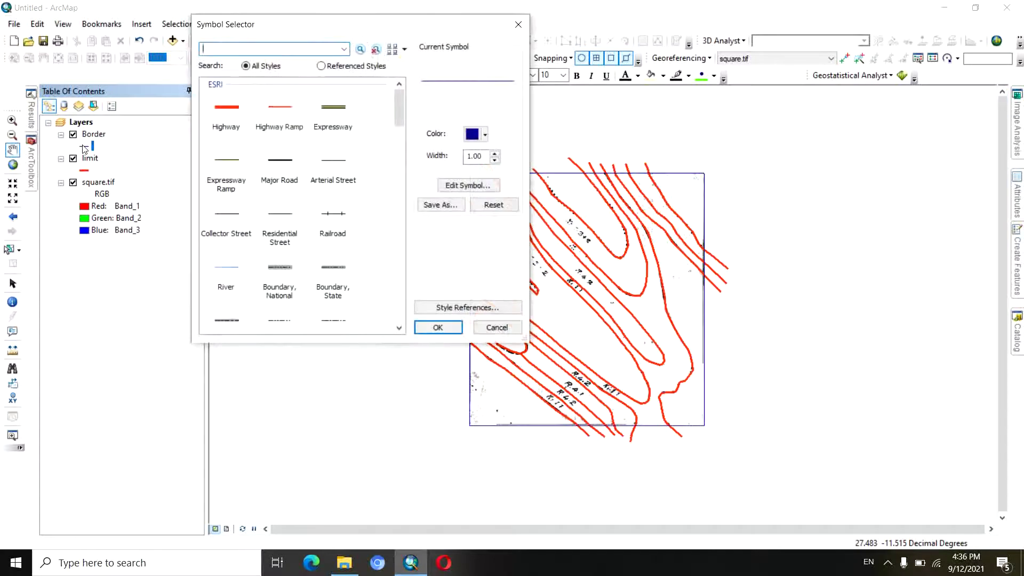
left_click(288, 111)
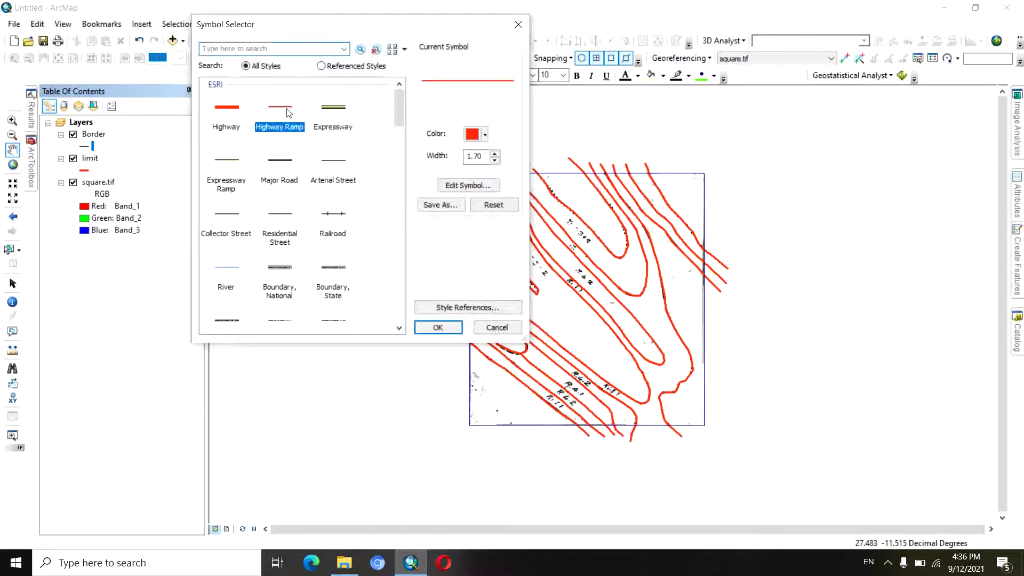
left_click(495, 153)
left_click(449, 327)
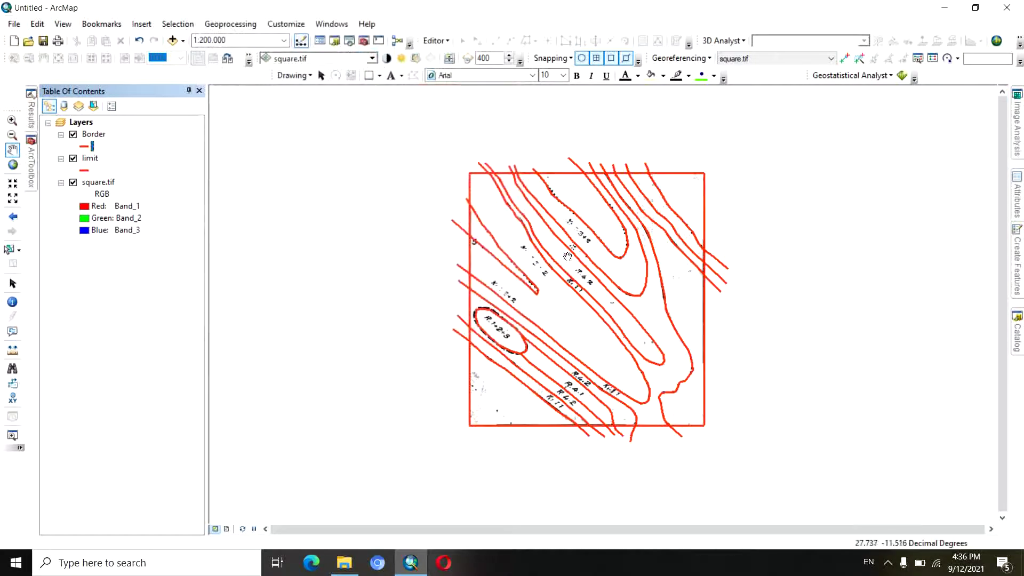
Toggle the square.tif layer off and back on to examine the Border frame against the digitized limit lines.
left_click(73, 183)
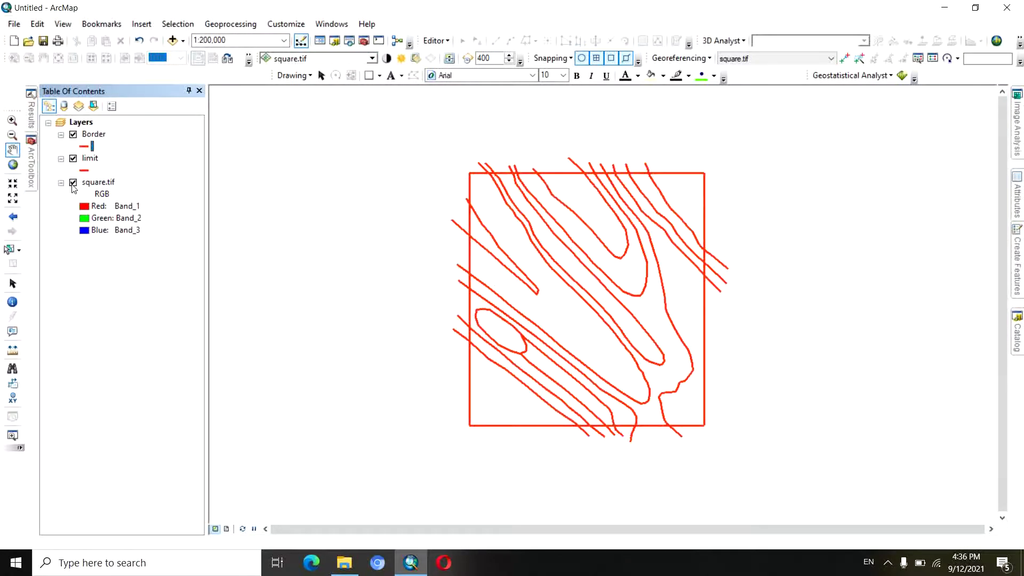
left_click(73, 183)
left_click(73, 183)
left_click_drag(551, 242, 525, 236)
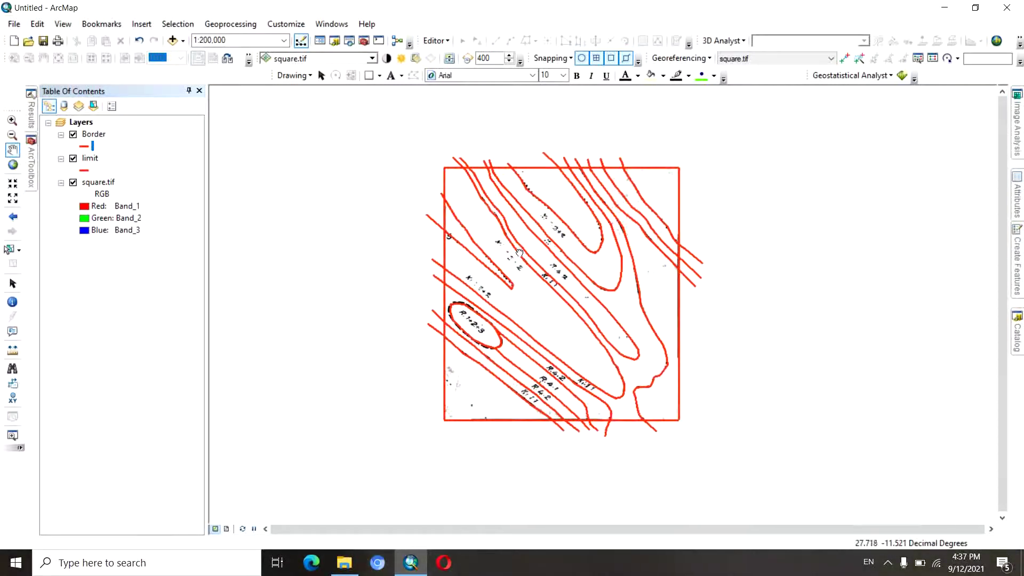
Create a Line Features feature class named Geo in the feature dataset of Geology.mdb under D:\Project\Arcgis.
left_click(1019, 336)
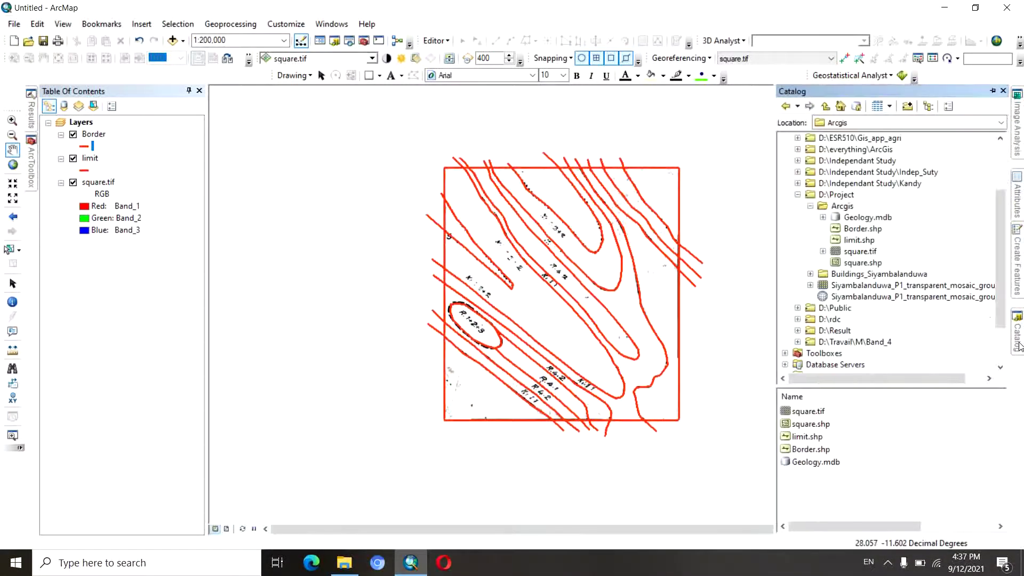
left_click(823, 217)
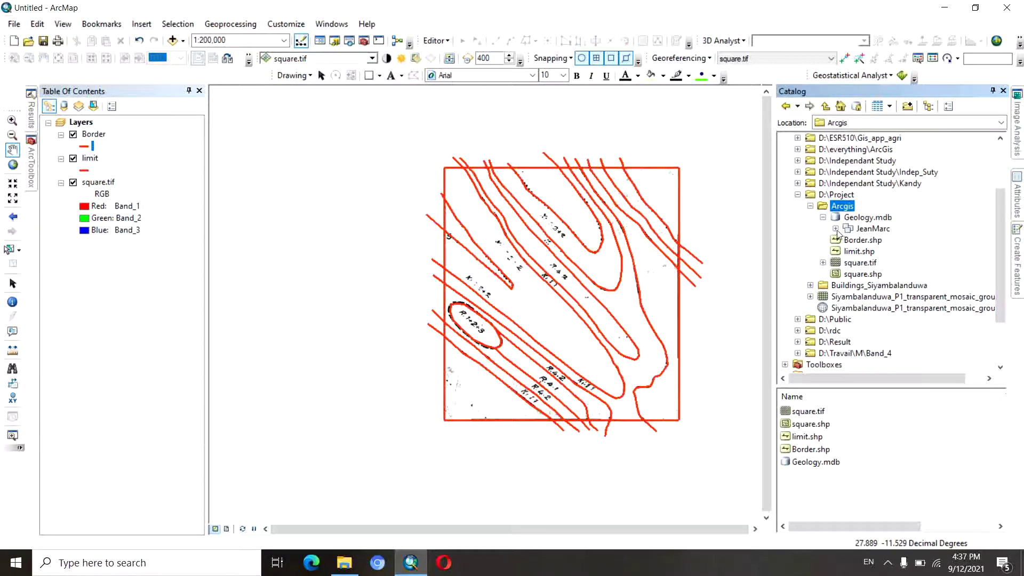
left_click(836, 230)
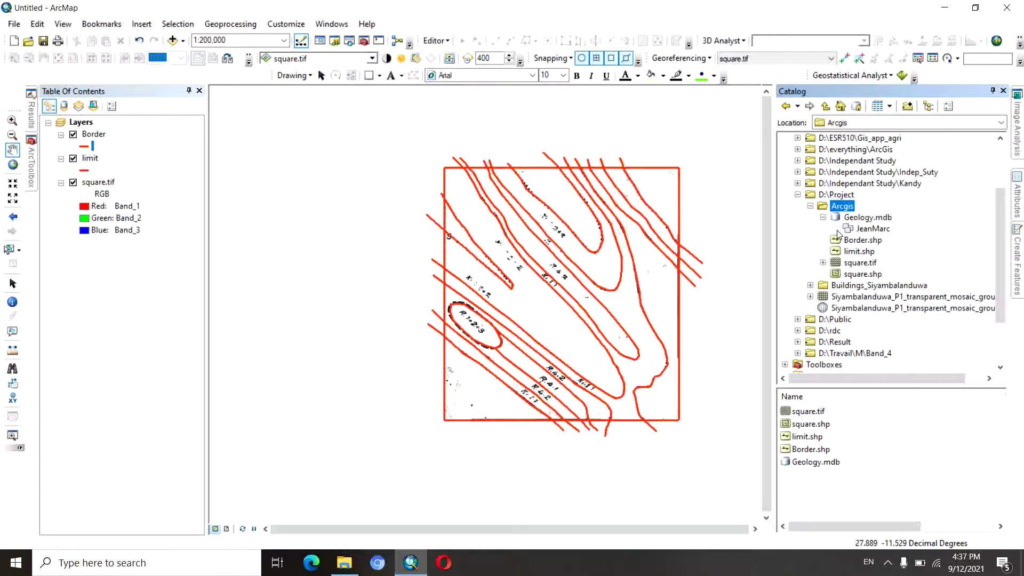
right_click(870, 233)
mouse_move(893, 333)
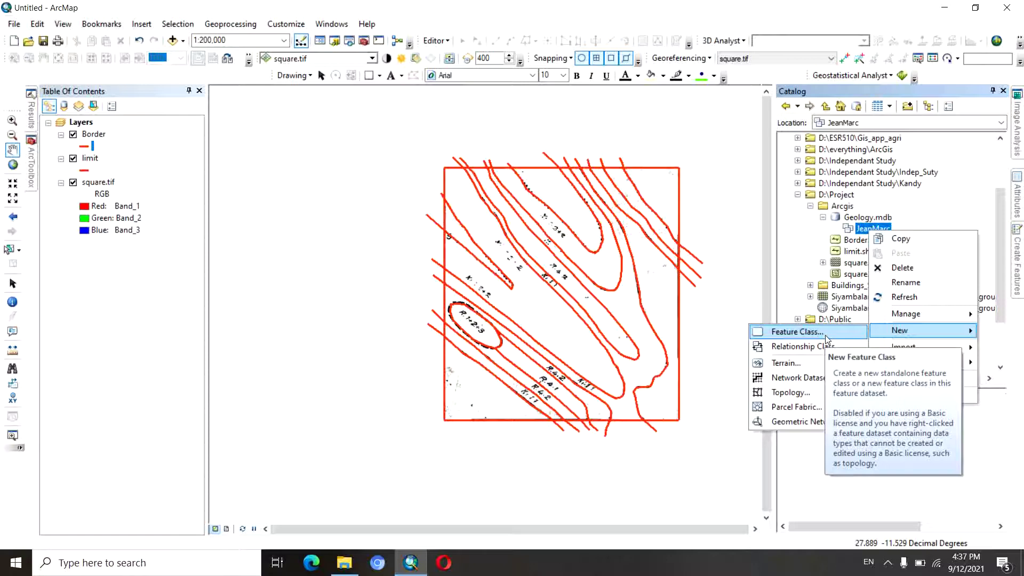
left_click(827, 335)
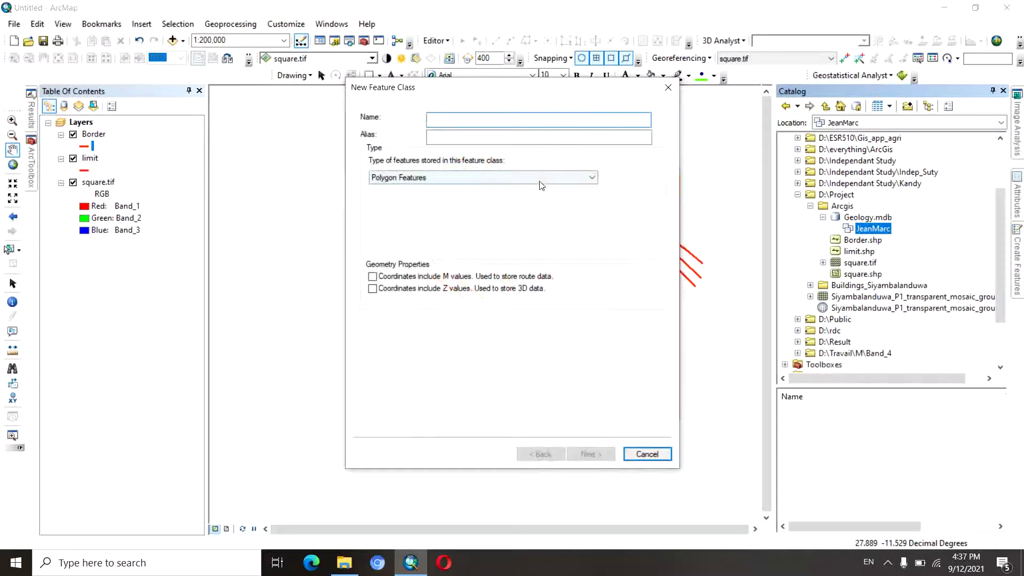
type("Geo")
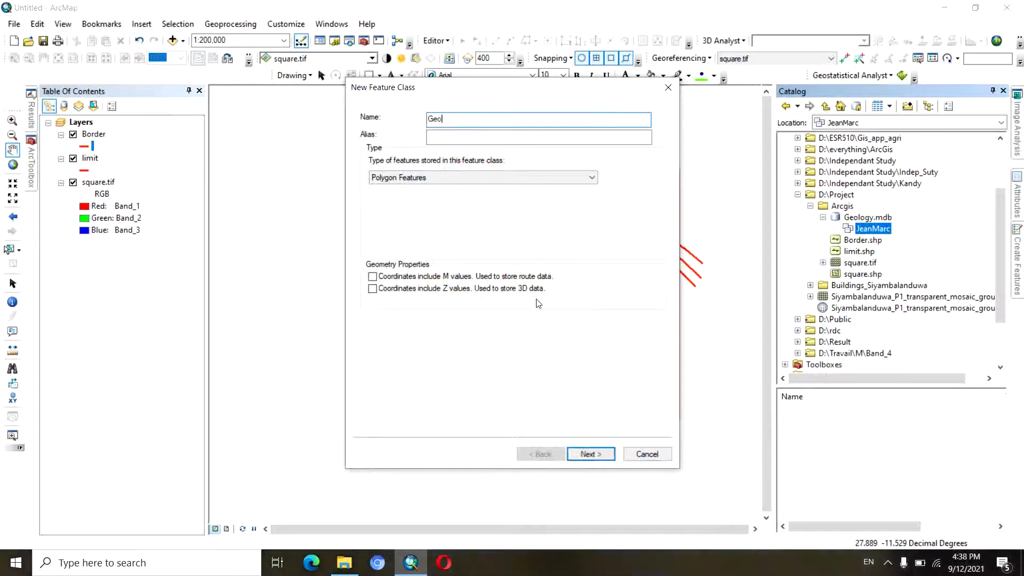
left_click(590, 180)
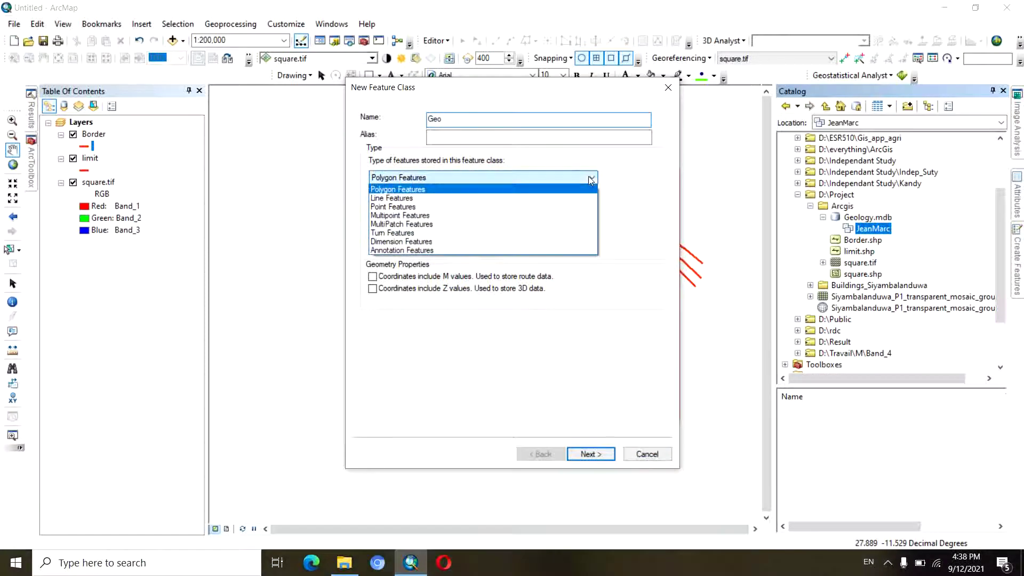
left_click(412, 198)
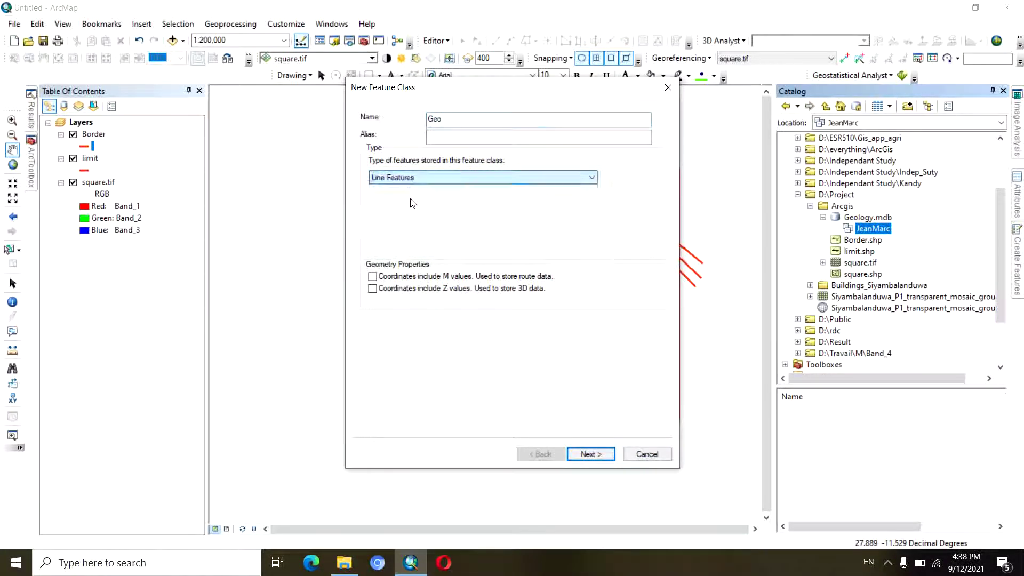
left_click(593, 454)
left_click(591, 454)
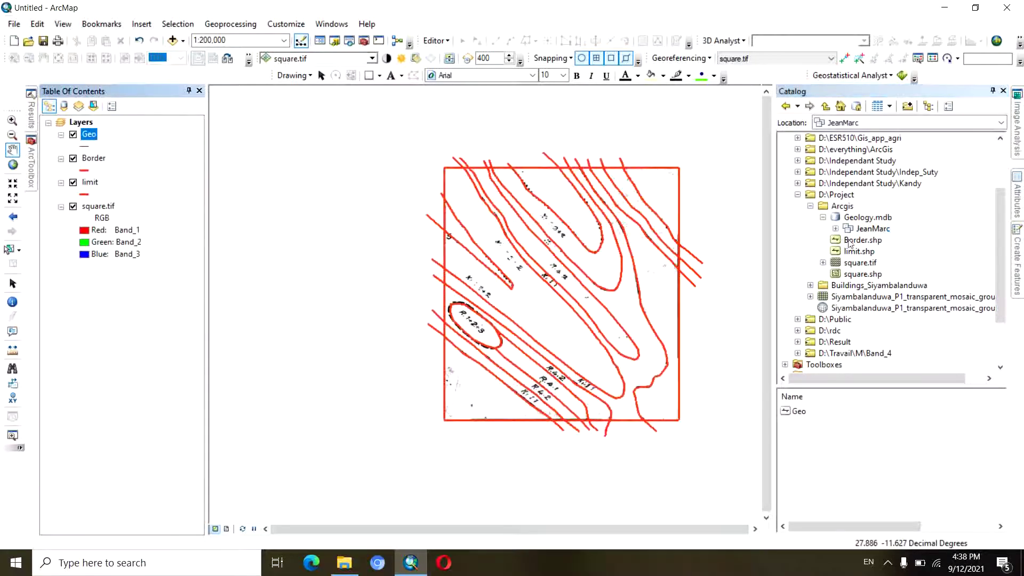
Start loading data into the Geo feature class and add D:\Project\Arcgis\Border.shp as the source data.
left_click(836, 229)
left_click(866, 231)
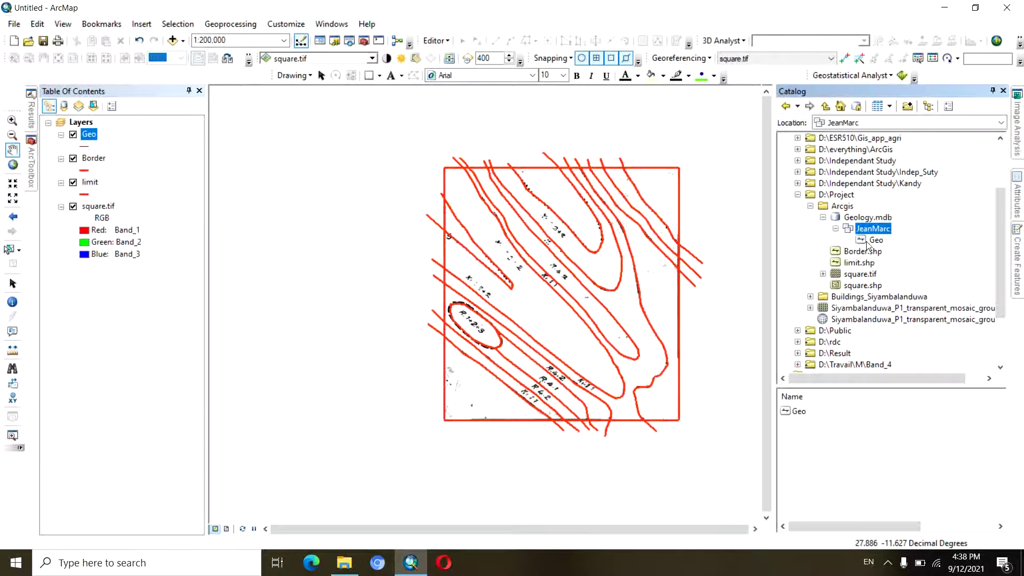
right_click(875, 240)
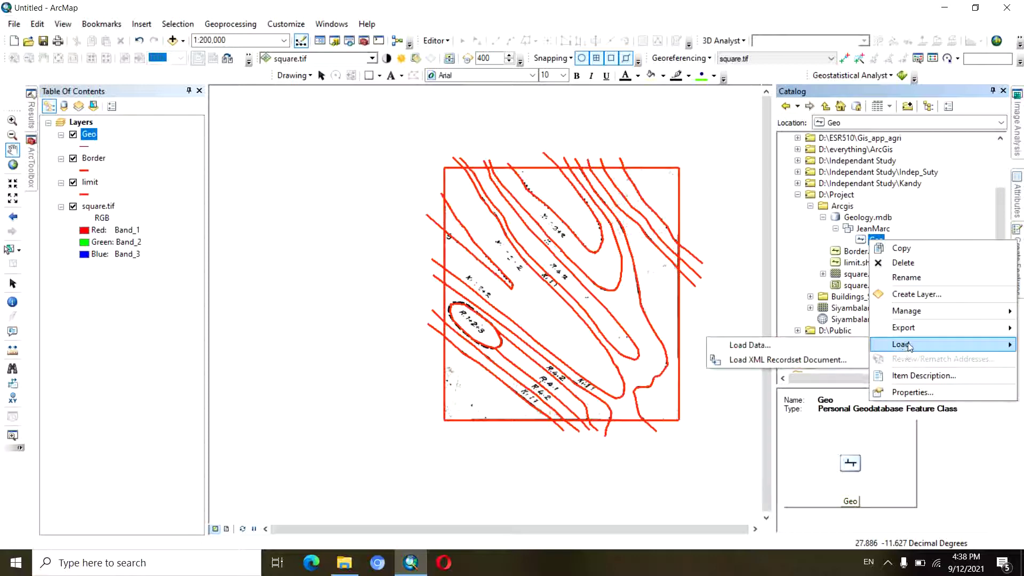
left_click(740, 347)
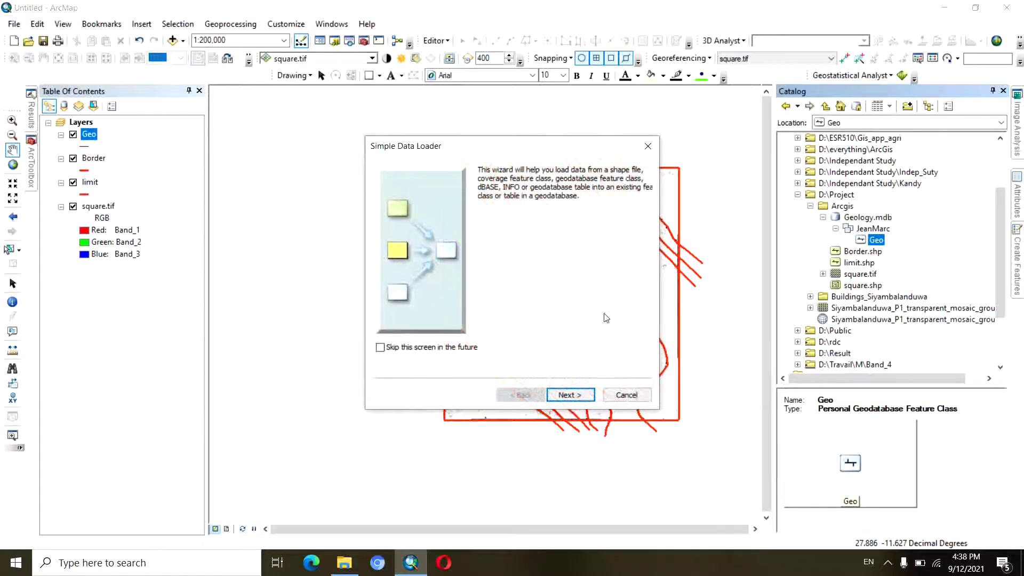
left_click(581, 394)
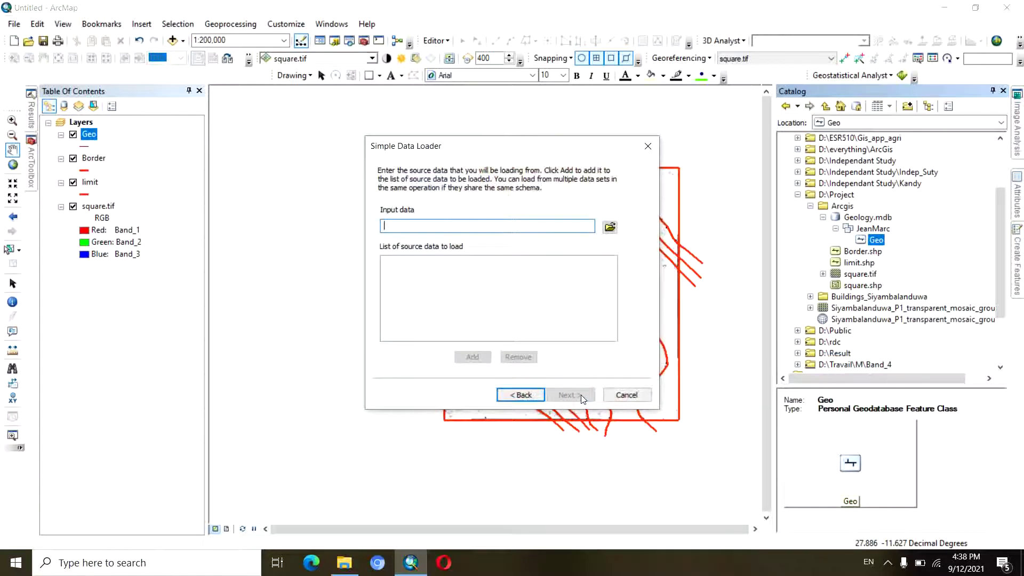
left_click(610, 228)
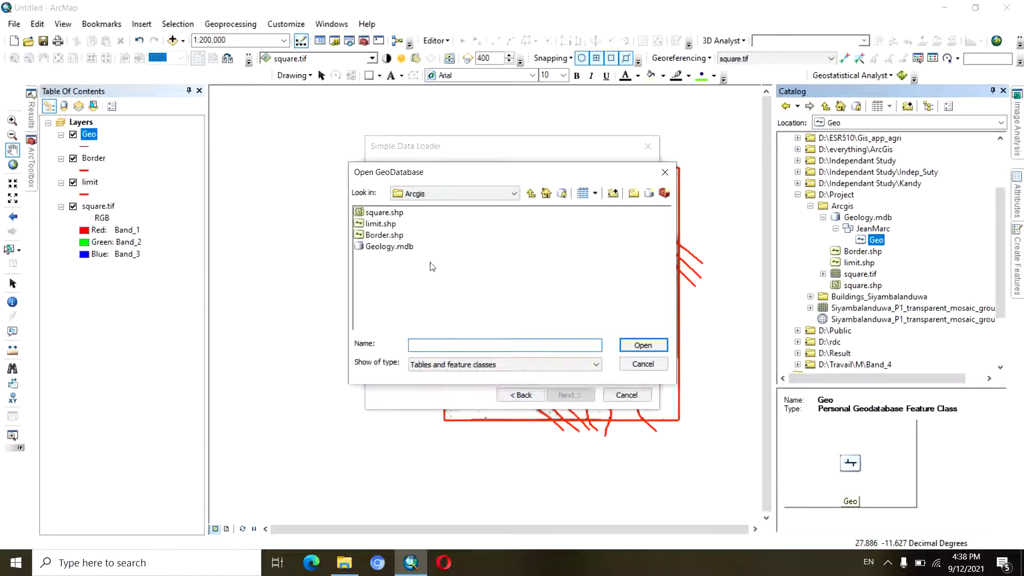
left_click(381, 236)
left_click(643, 346)
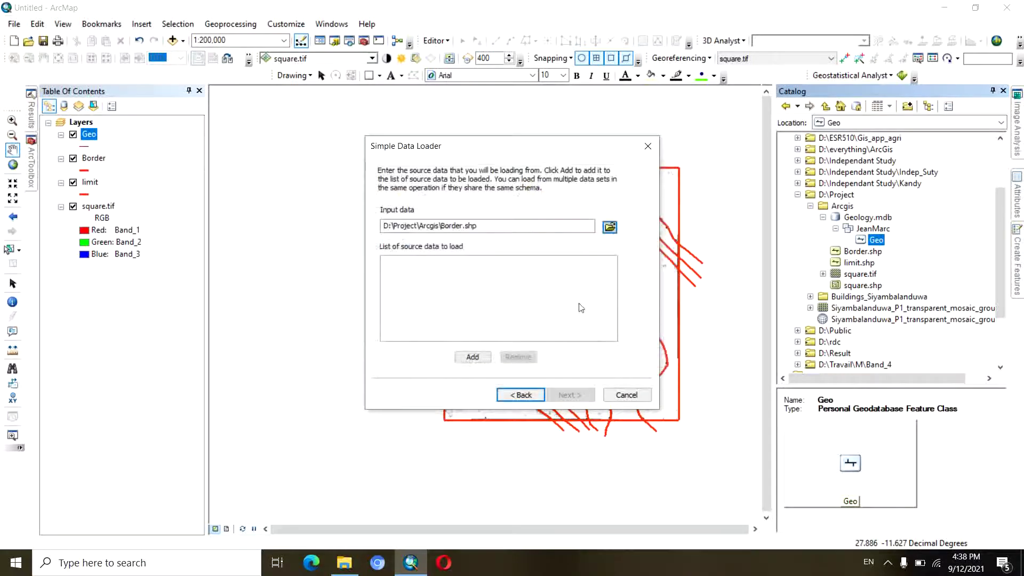
left_click(478, 358)
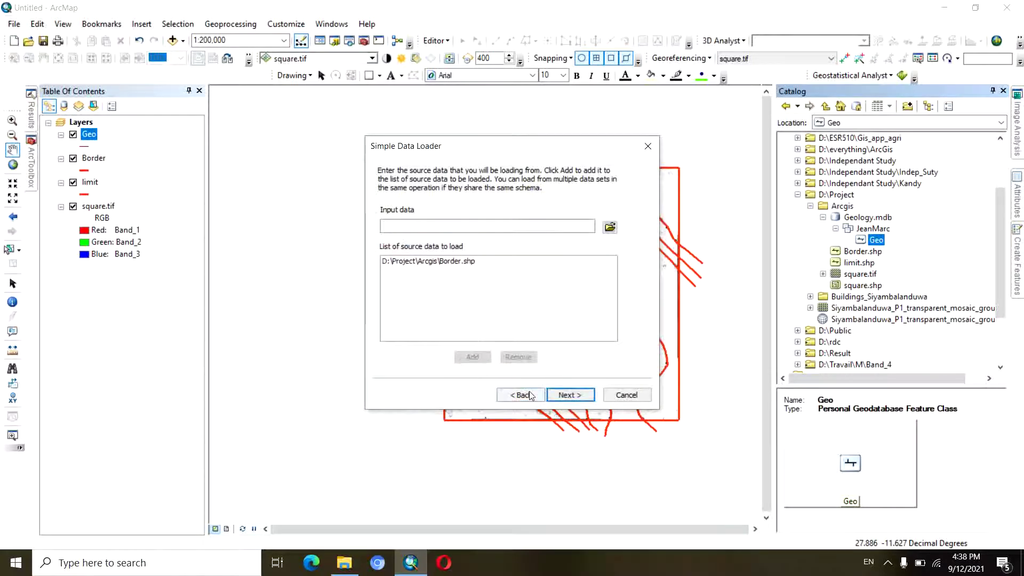
Accept the Geo target without a subtype, load all of the source data, and finish the data loader.
left_click(569, 395)
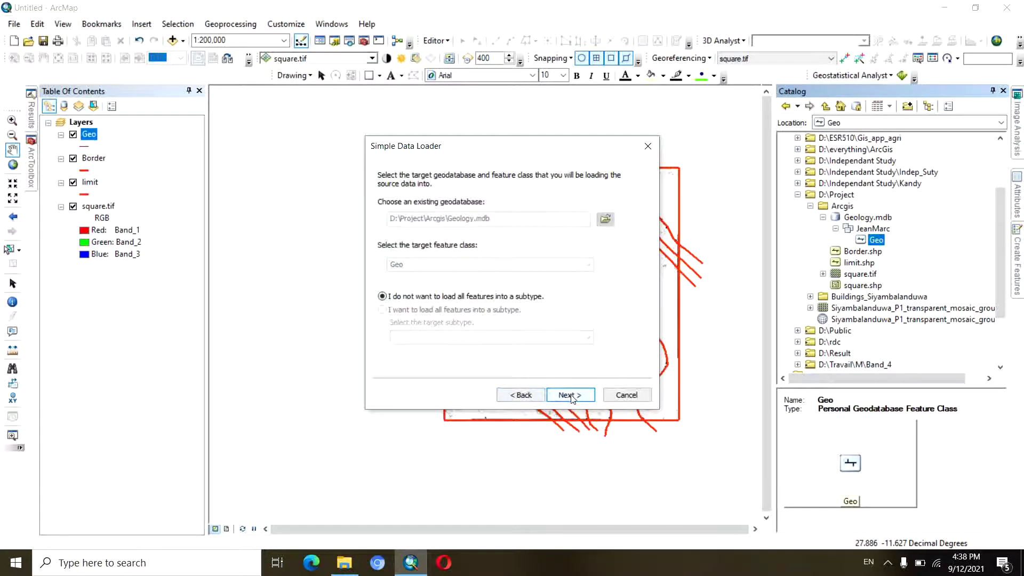
left_click(570, 395)
left_click(569, 395)
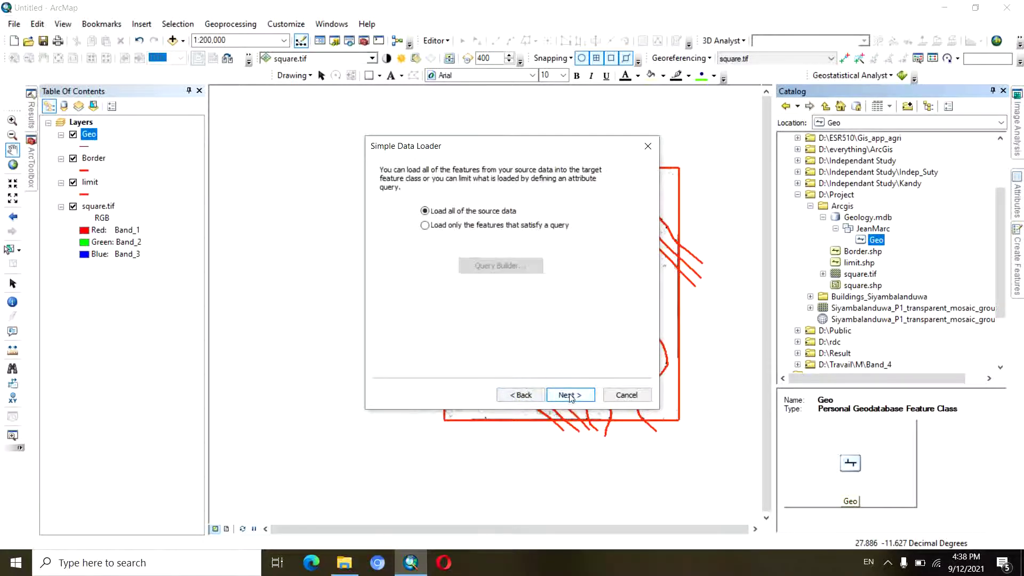
left_click(570, 396)
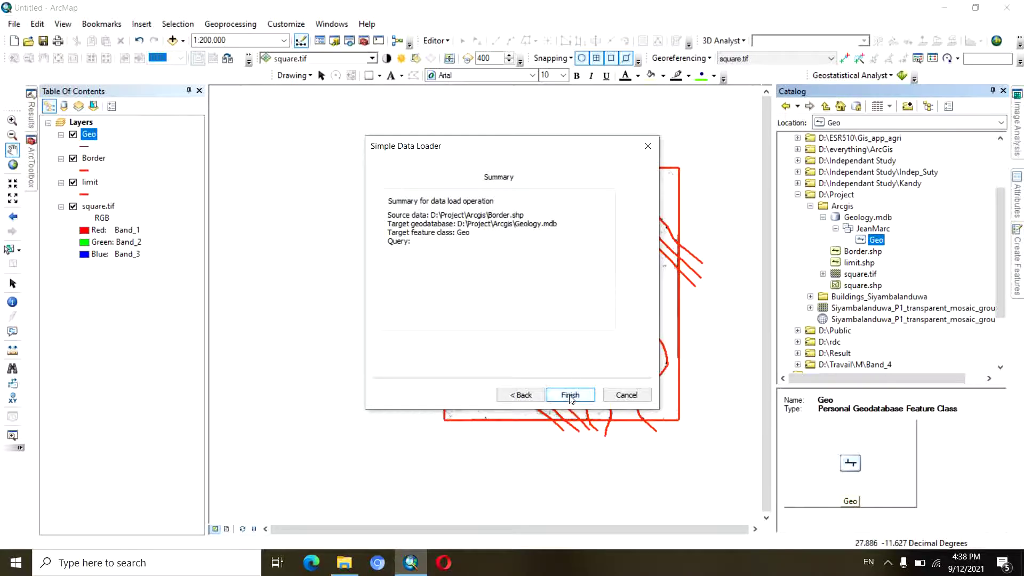
left_click(570, 395)
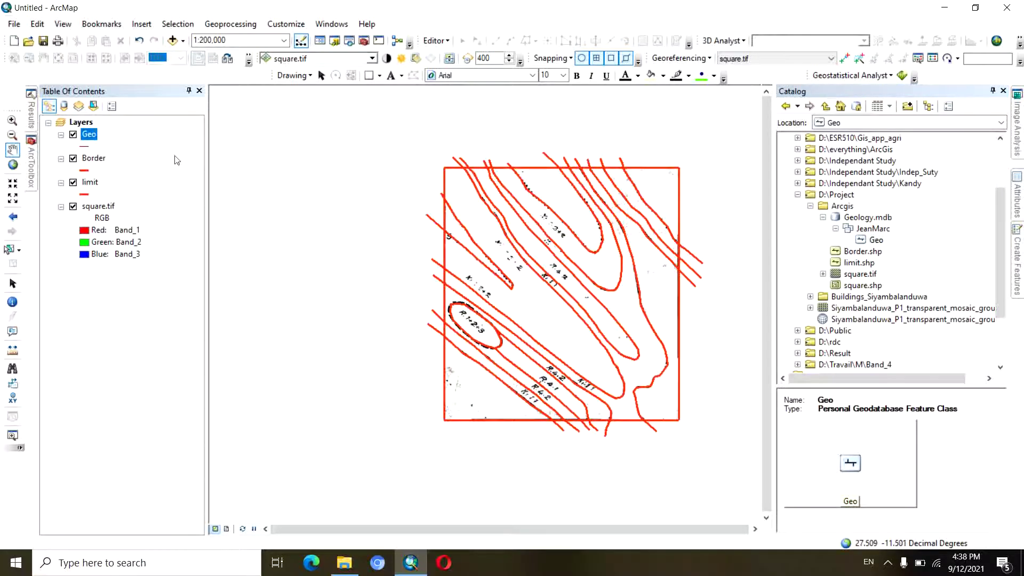
Hide the square.tif, limit and Border layers so only Geo is displayed.
left_click(73, 207)
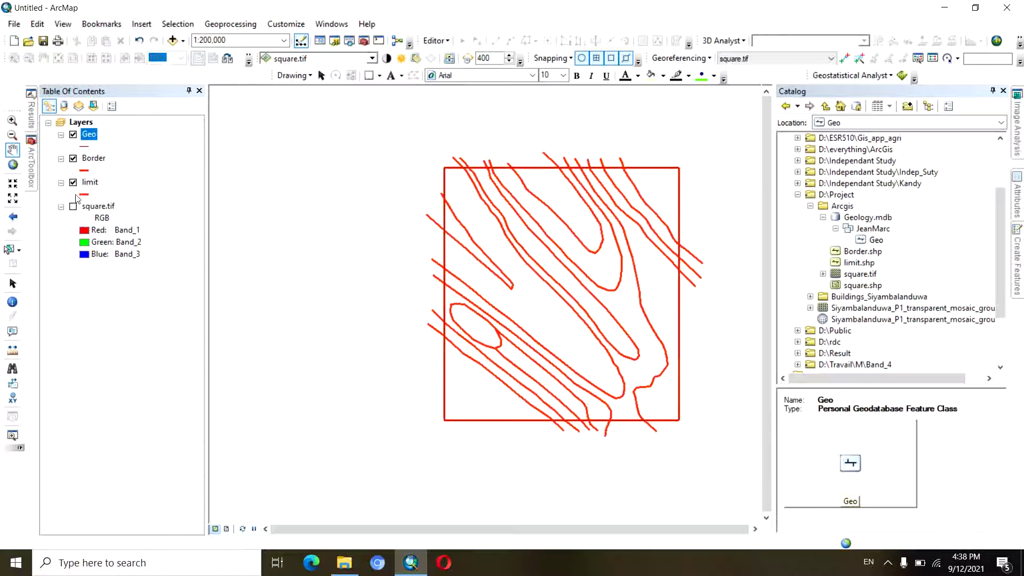
left_click(73, 182)
left_click(73, 159)
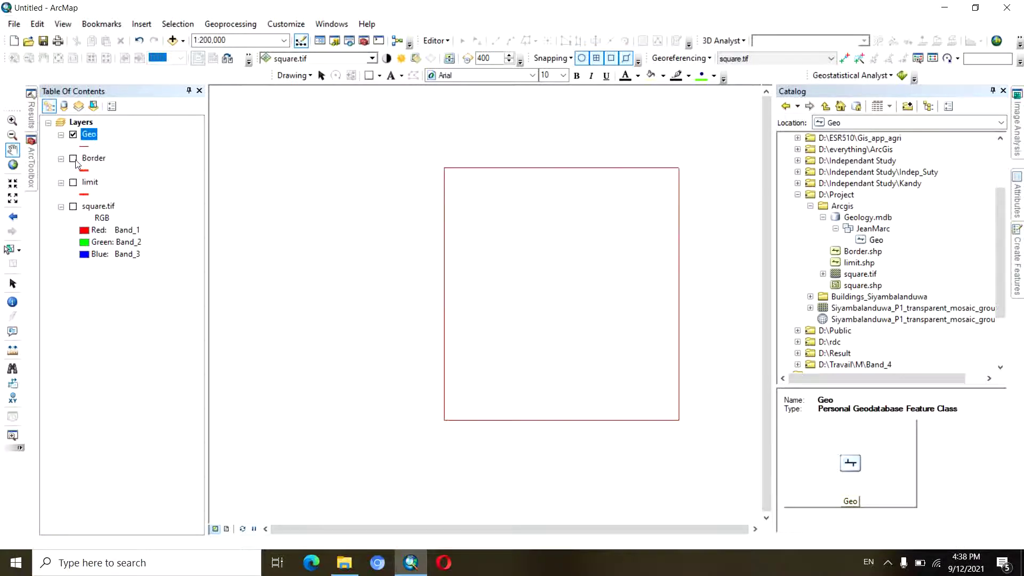
Apply the Highway Ramp line symbol to the Geo layer.
left_click(85, 146)
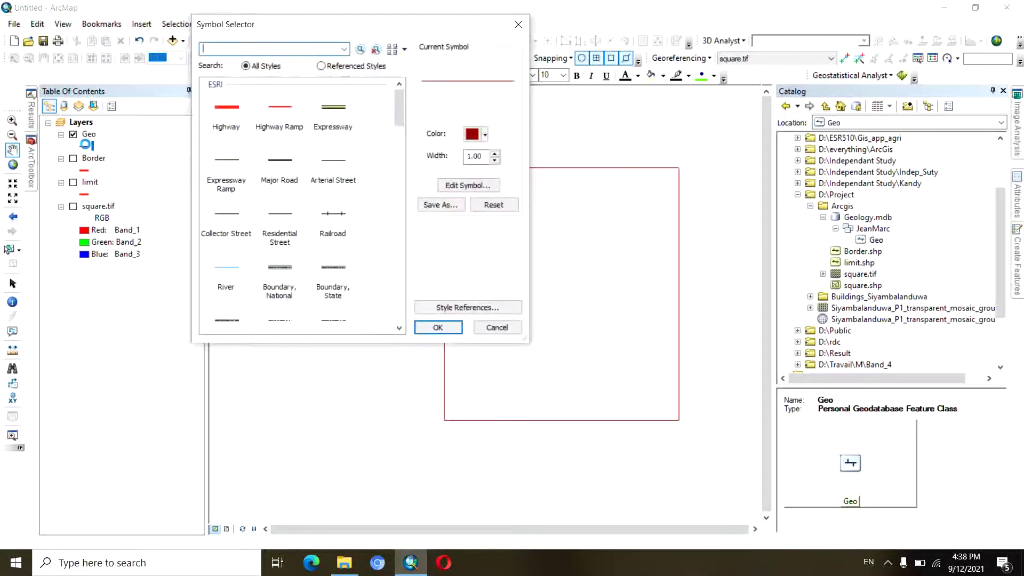
left_click(281, 109)
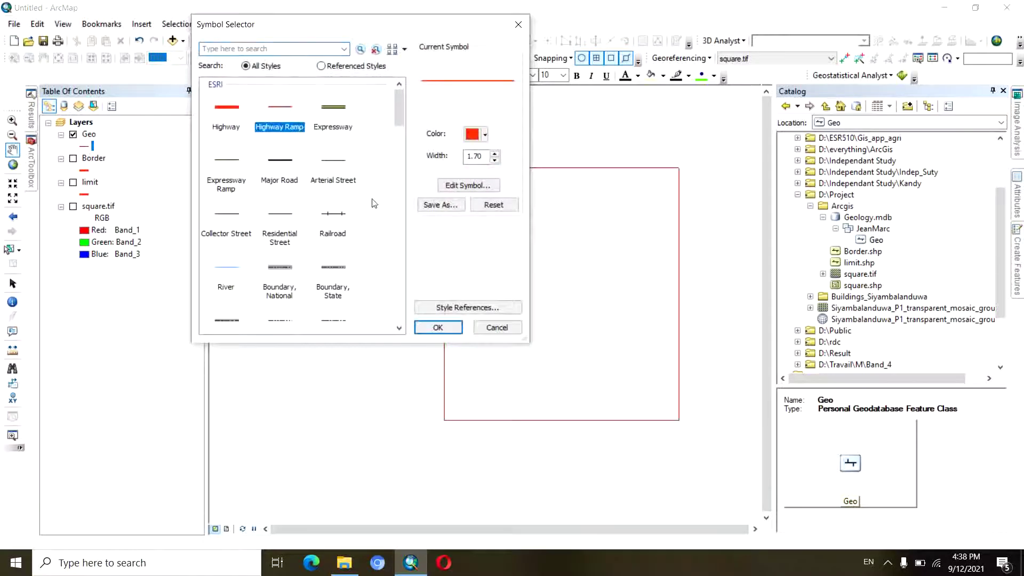
left_click(448, 327)
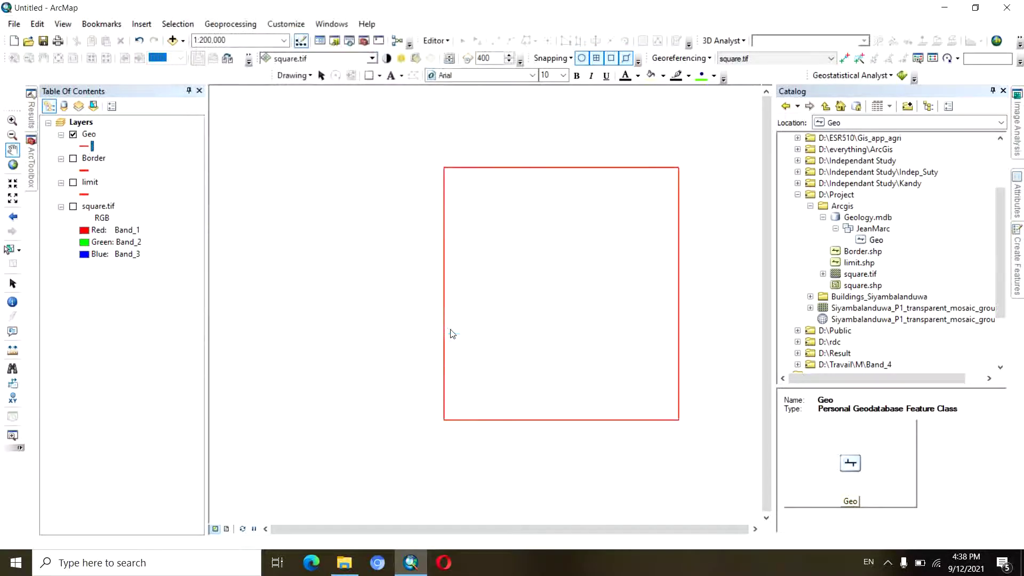
Remove the Border, limit and Geo layers from the map.
right_click(98, 161)
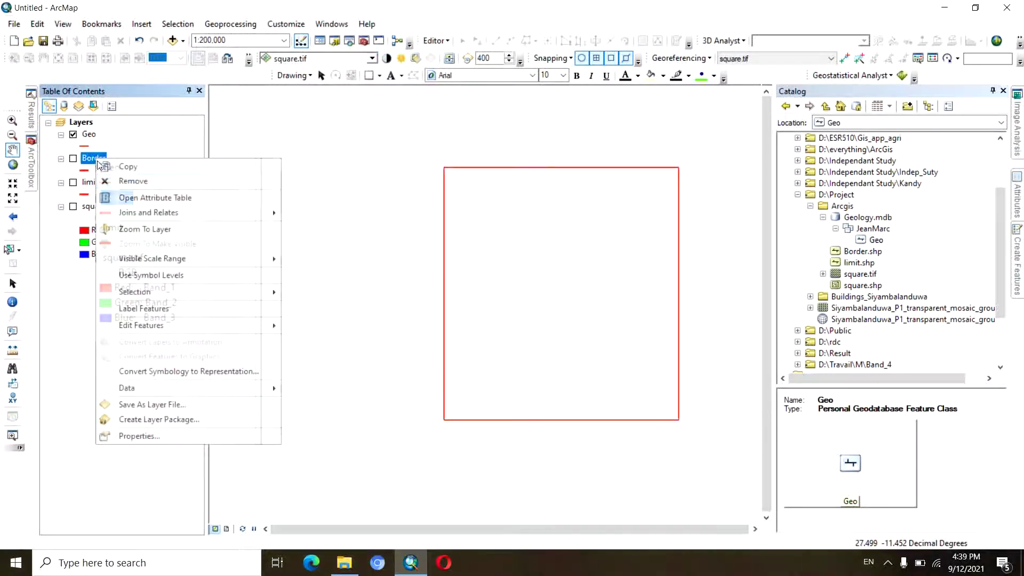
left_click(131, 182)
left_click(90, 158)
right_click(96, 160)
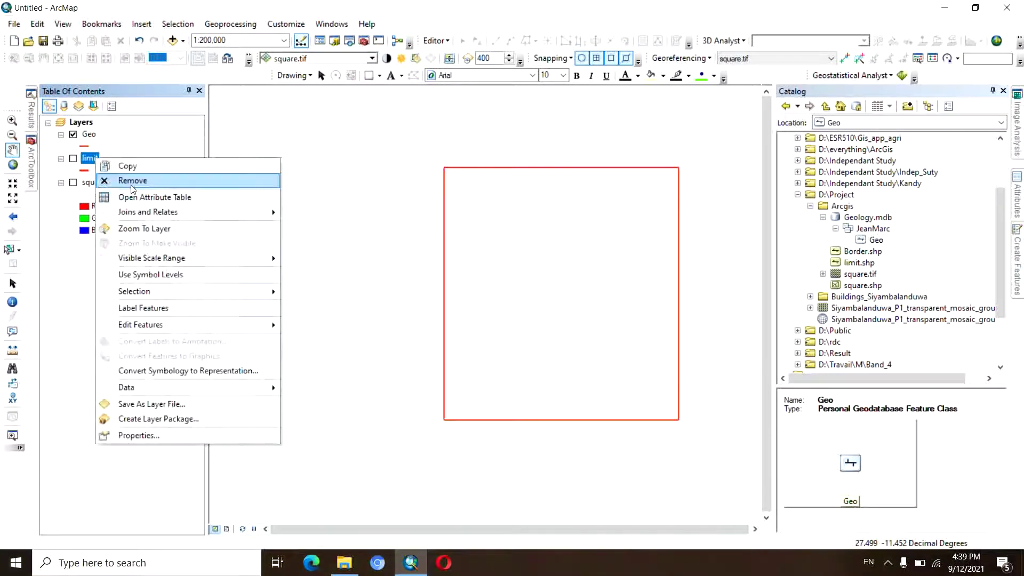
left_click(131, 181)
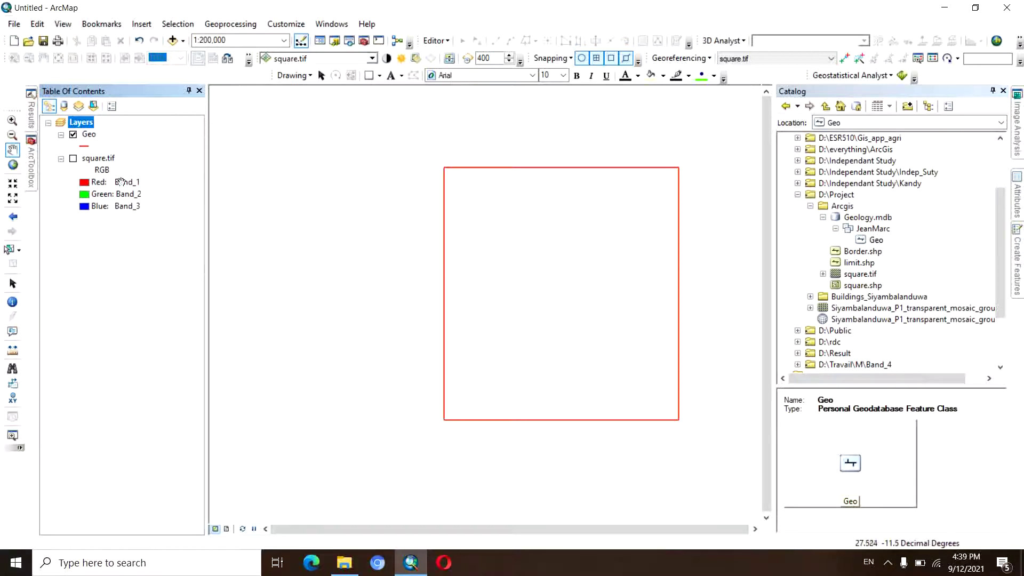
right_click(89, 134)
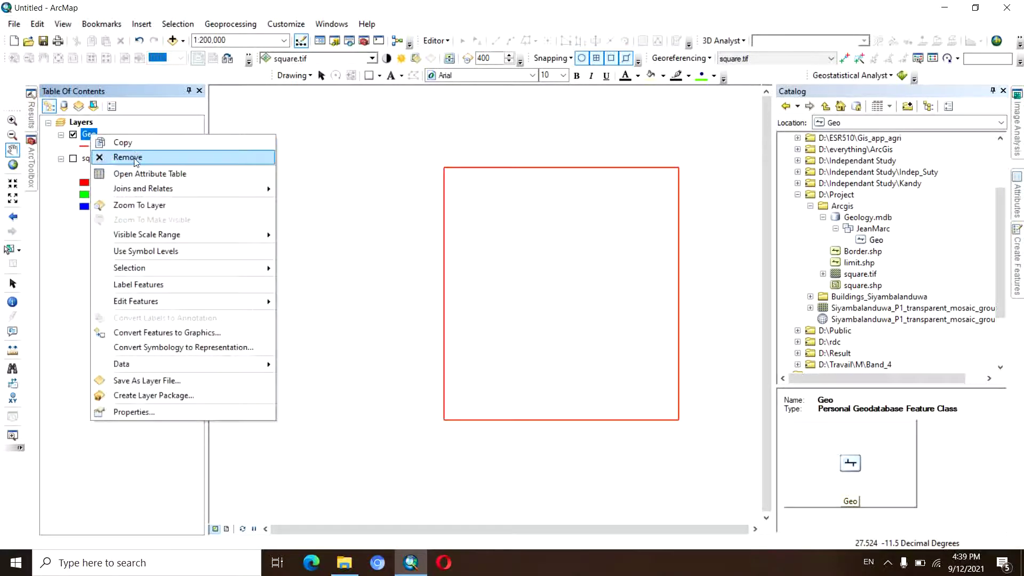
left_click(134, 157)
Start loading data into the Geo feature class in Geology.mdb and add D:\Project\Arcgis\limit.shp as the source data.
right_click(867, 242)
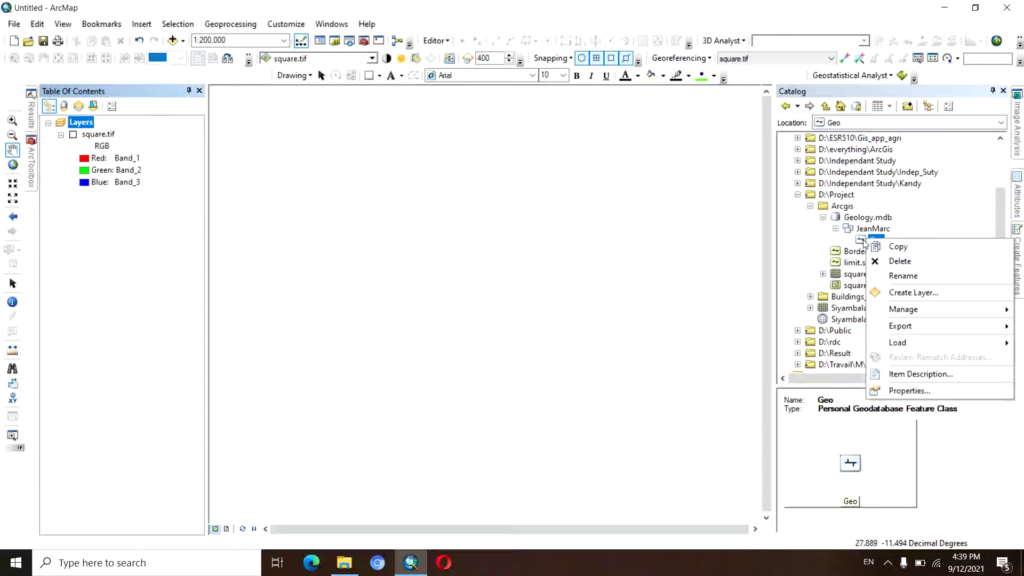
mouse_move(904, 344)
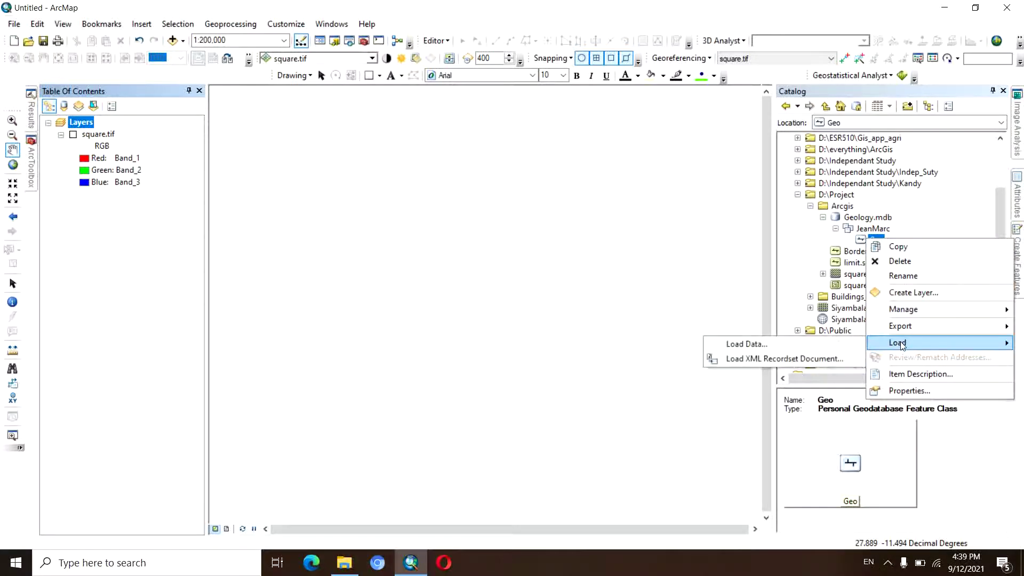
left_click(820, 346)
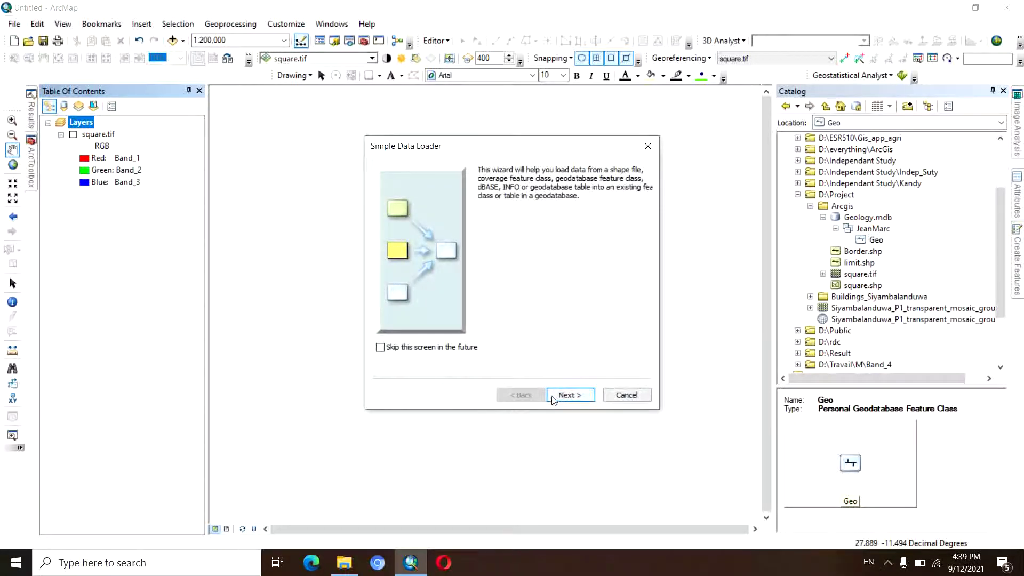
left_click(553, 397)
left_click(609, 228)
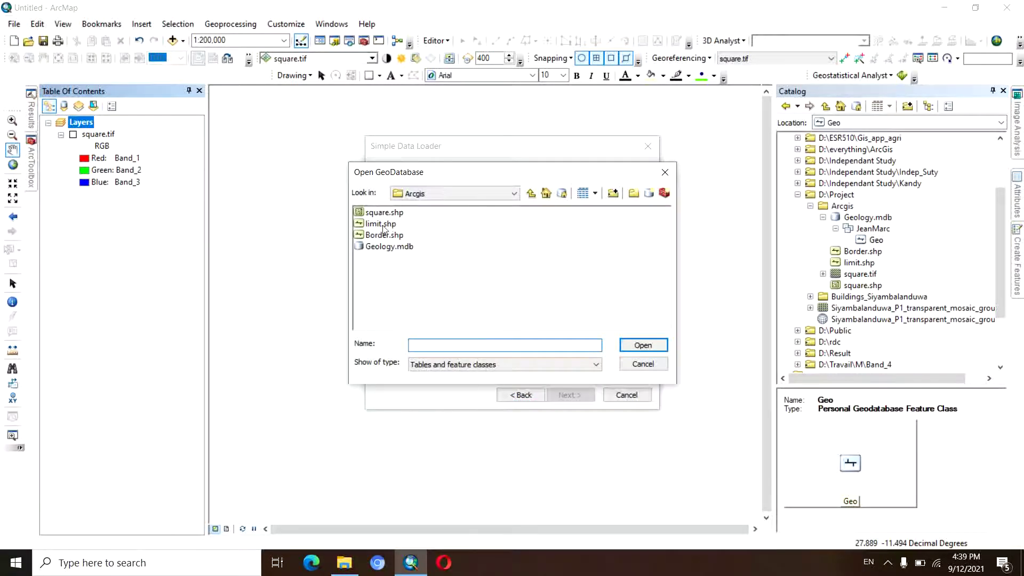
left_click(384, 229)
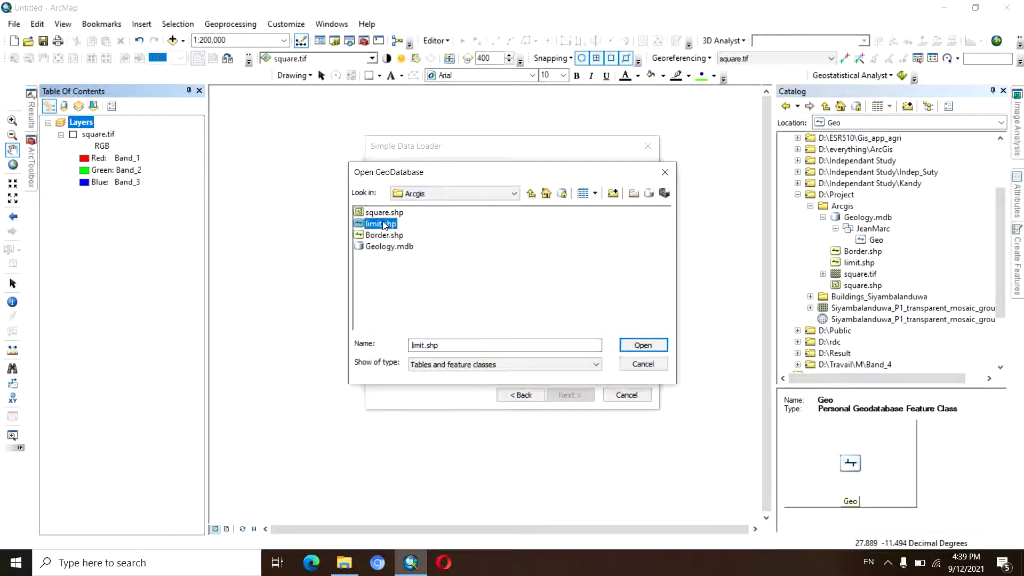
left_click(633, 345)
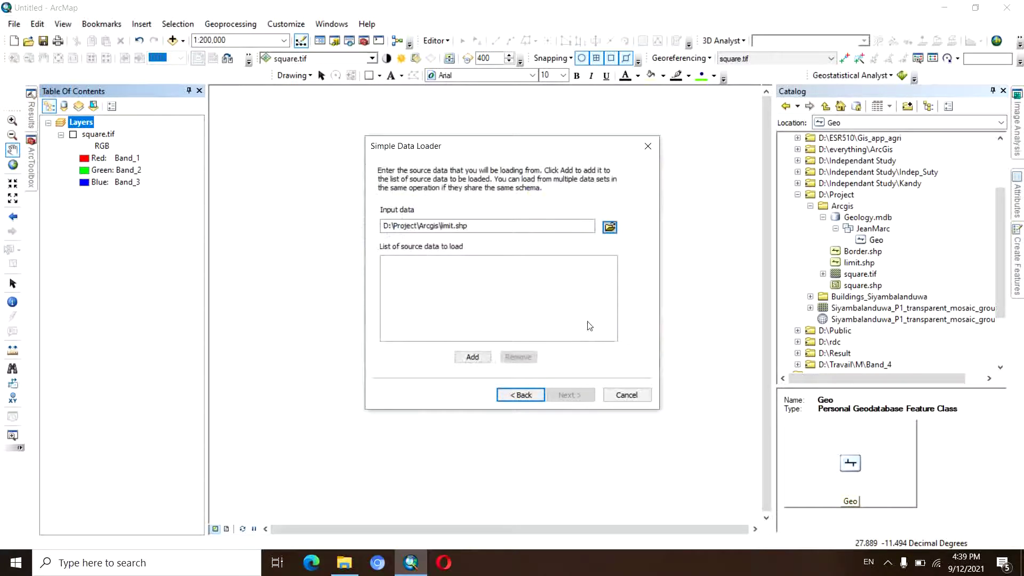
left_click(473, 357)
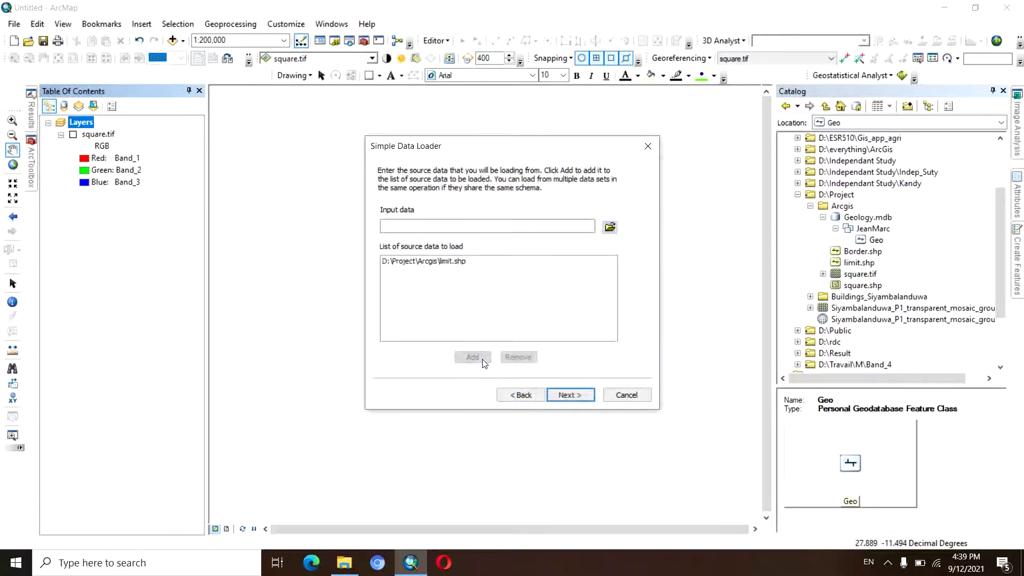
Finish the data loader with its default settings and add the Geo feature class to the map.
left_click(576, 397)
left_click(581, 397)
left_click(582, 397)
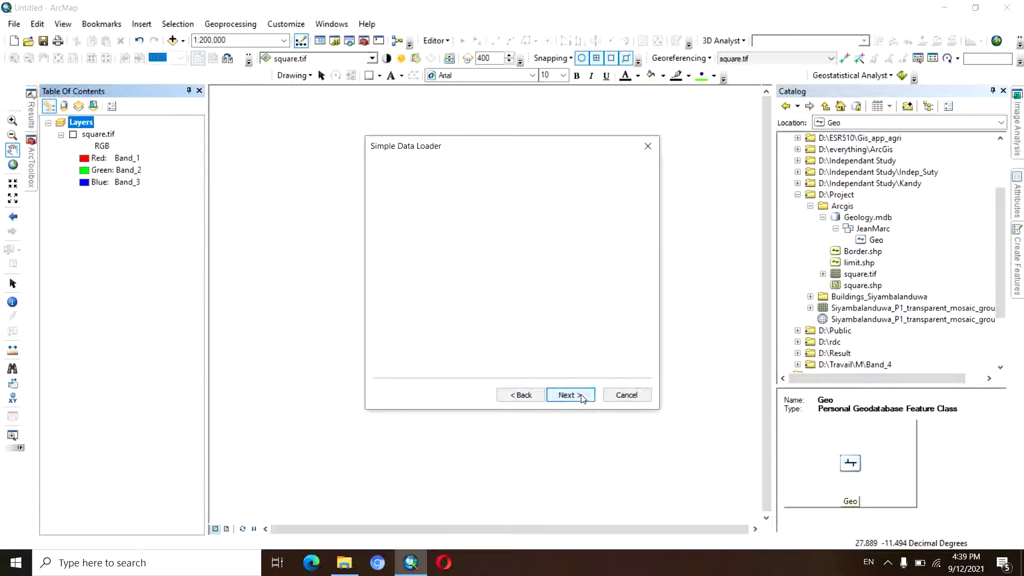
left_click(581, 397)
left_click(570, 395)
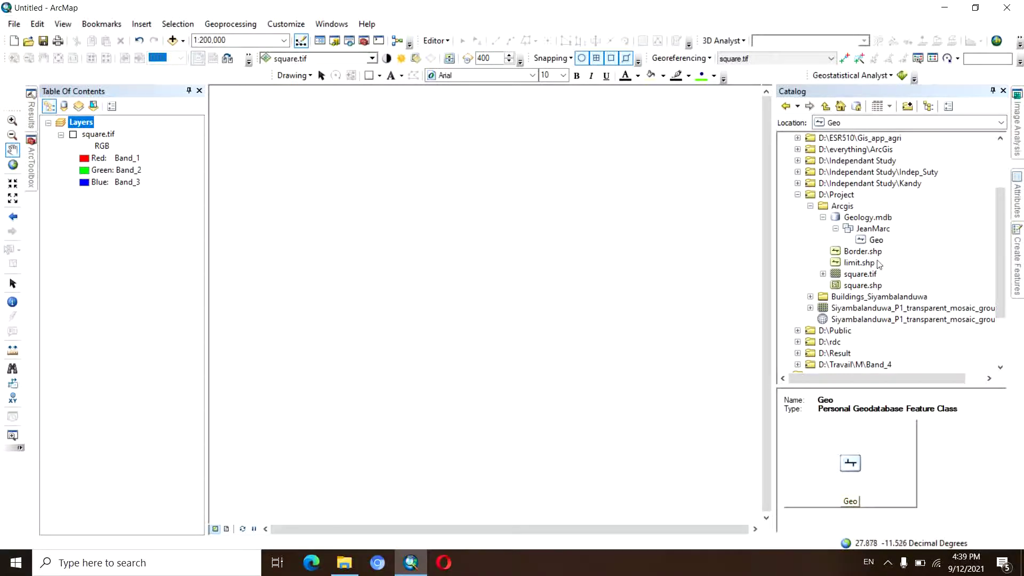
mouse_move(876, 241)
left_mouse_down()
mouse_move(723, 249)
mouse_move(570, 228)
left_mouse_up()
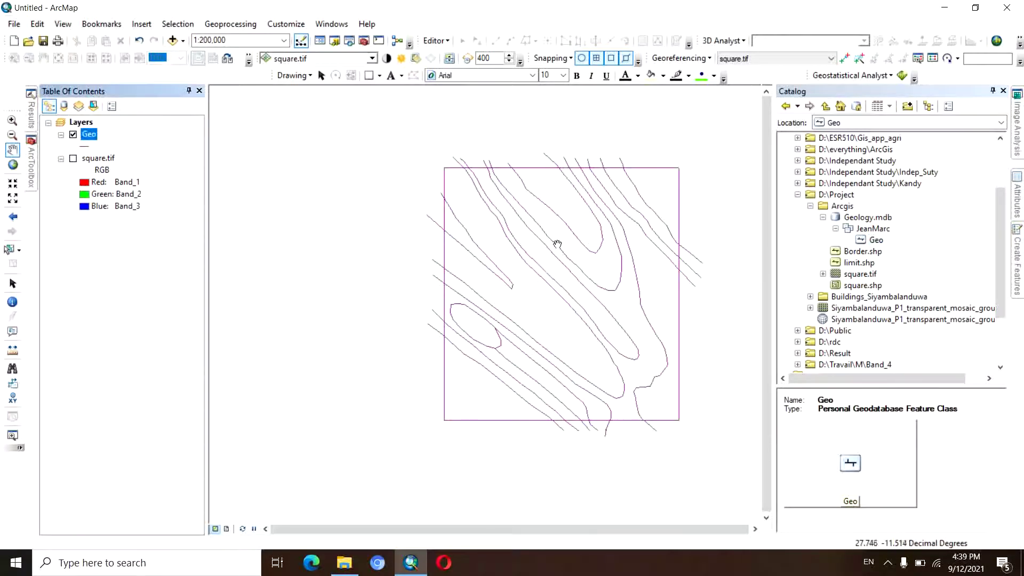
left_click(73, 158)
Set the Geo layer's line symbol to red with a width of 3.
left_click(85, 147)
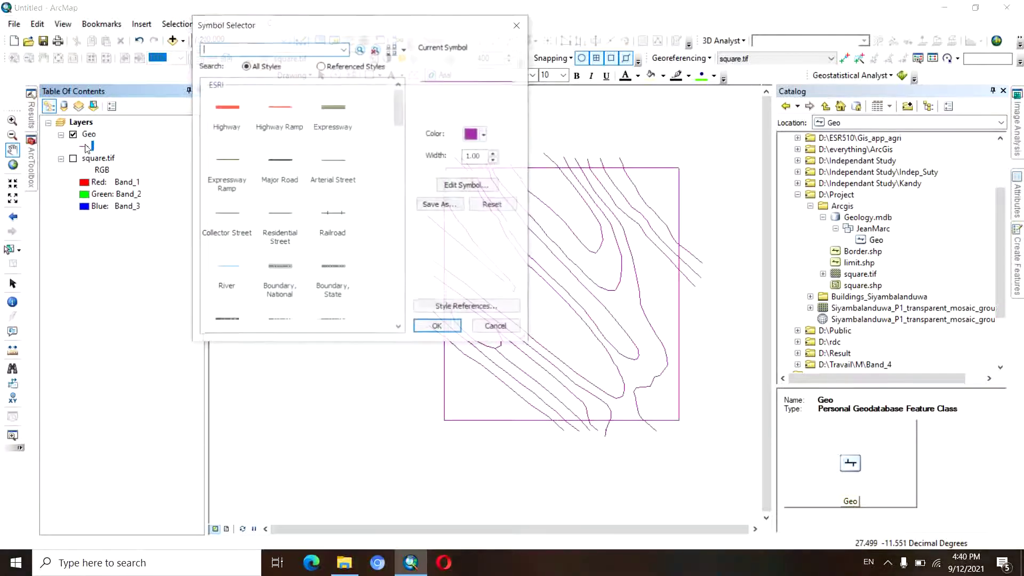
left_click(495, 153)
left_click(495, 153)
left_click(495, 153)
left_click(495, 153)
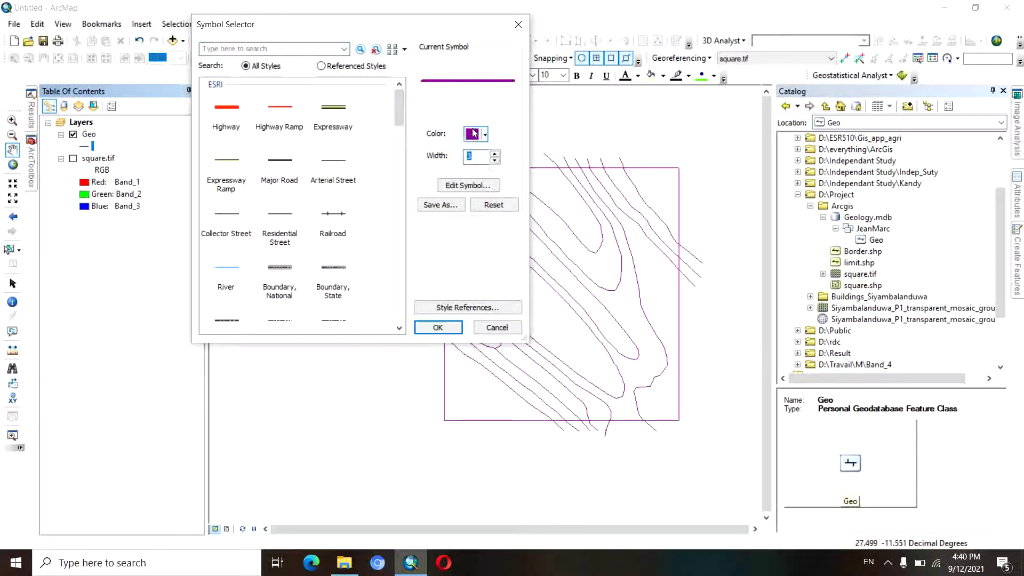
left_click(485, 135)
left_click(470, 232)
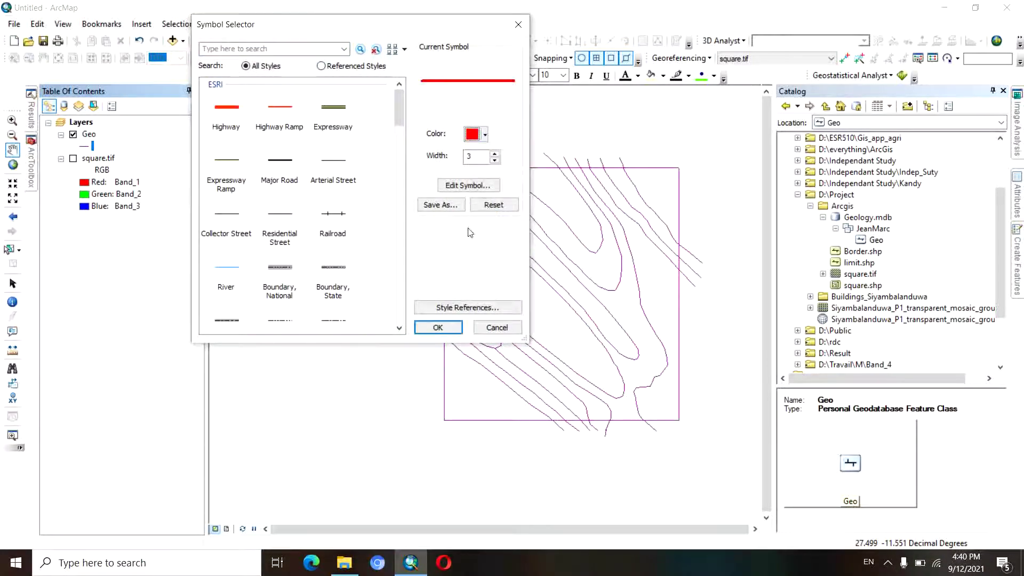
left_click(437, 327)
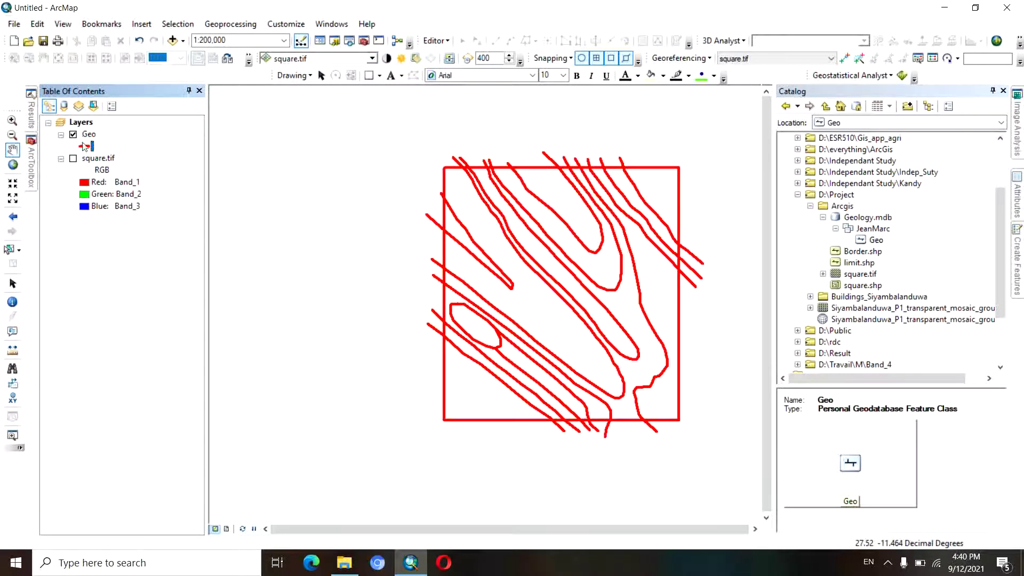
Set the Geo layer's line width to 1.5.
left_click(84, 147)
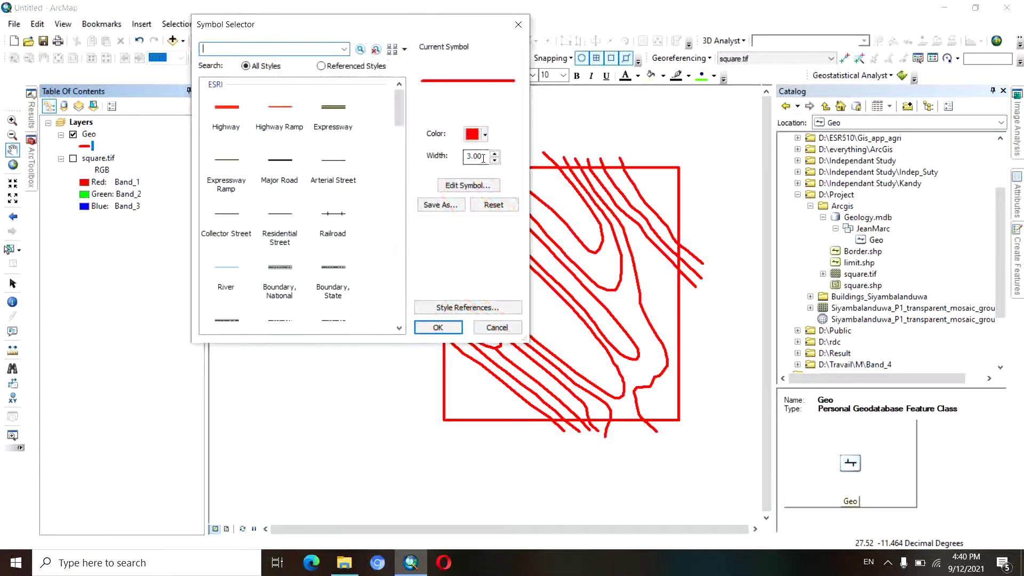
left_click_drag(483, 156, 445, 152)
type("1.5")
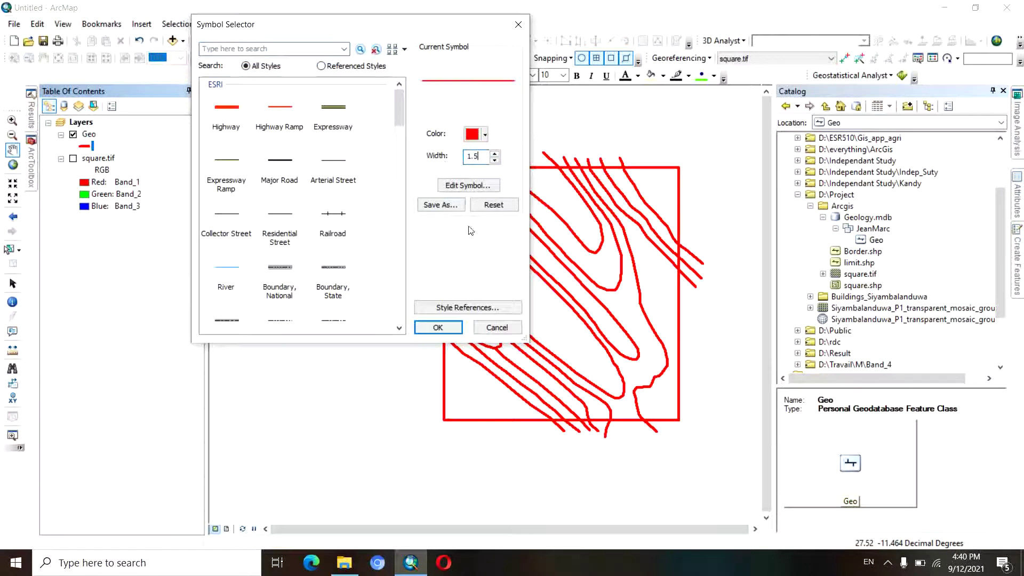
left_click(457, 327)
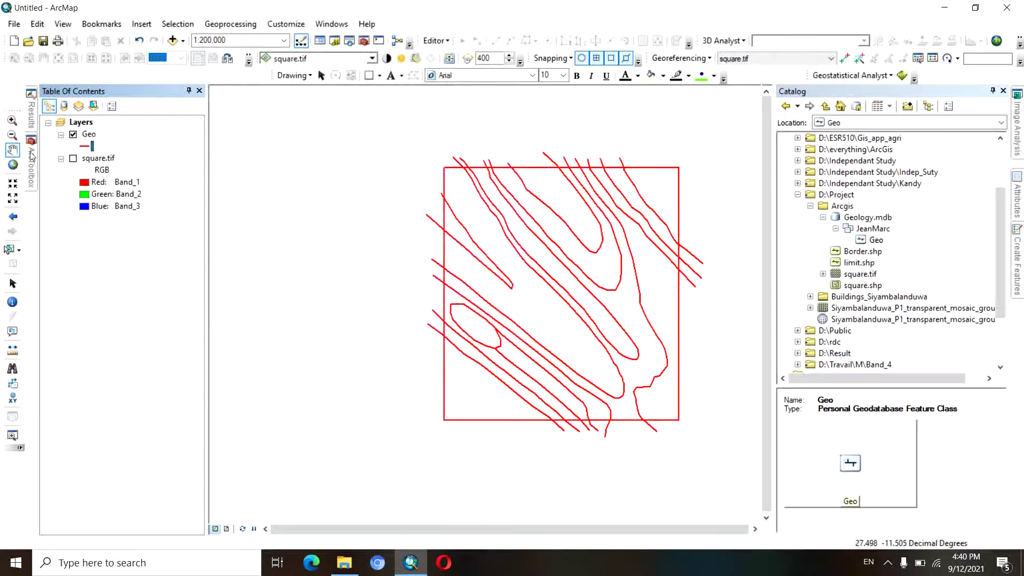
Run Feature To Polygon on the Geo layer, saving the output polygons as D:\Project\Arcgis\Couches.shp.
left_click(32, 169)
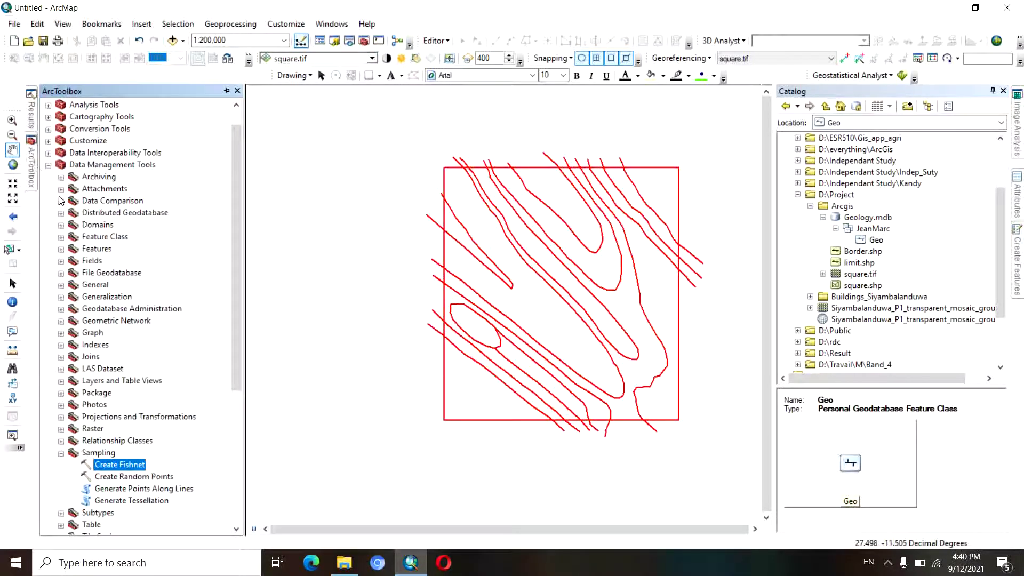
left_click(61, 249)
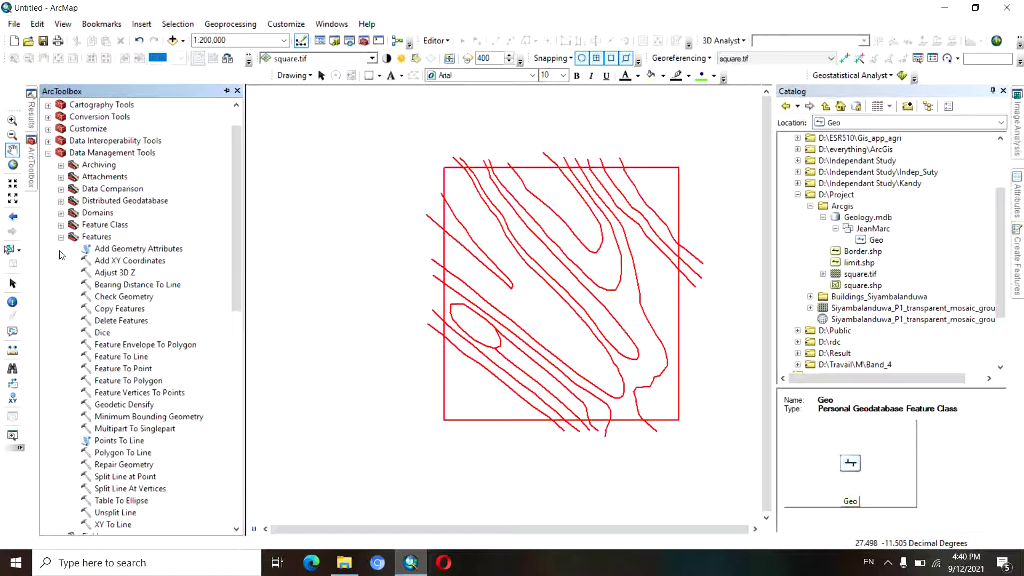
double_click(135, 381)
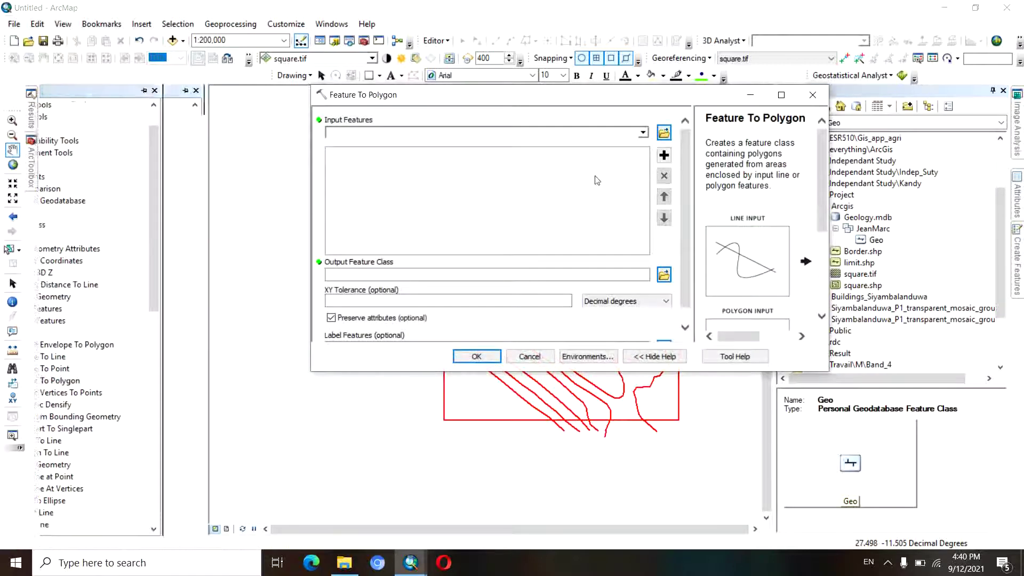
left_click_drag(89, 134, 380, 160)
left_click(664, 276)
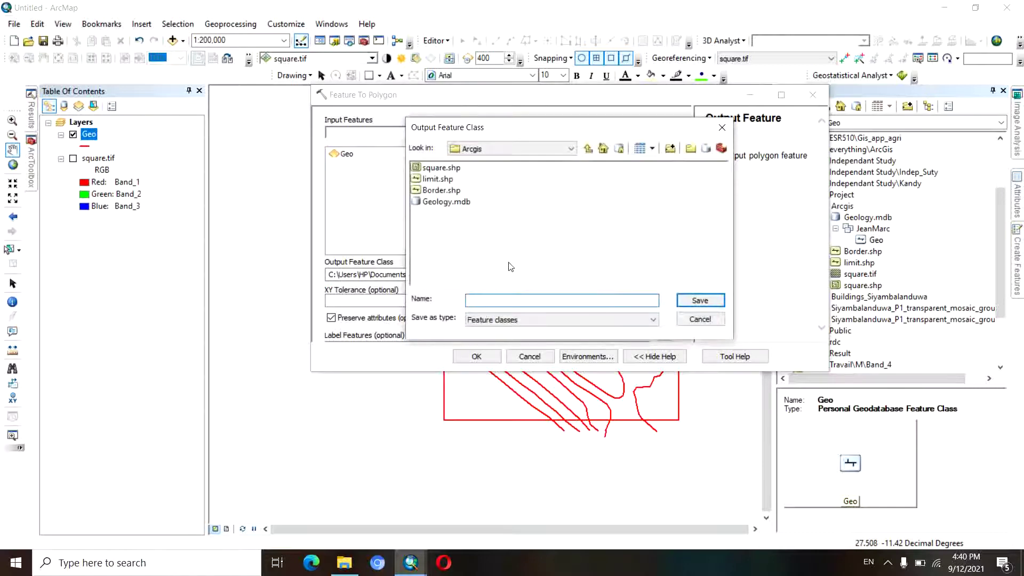
left_click(697, 302)
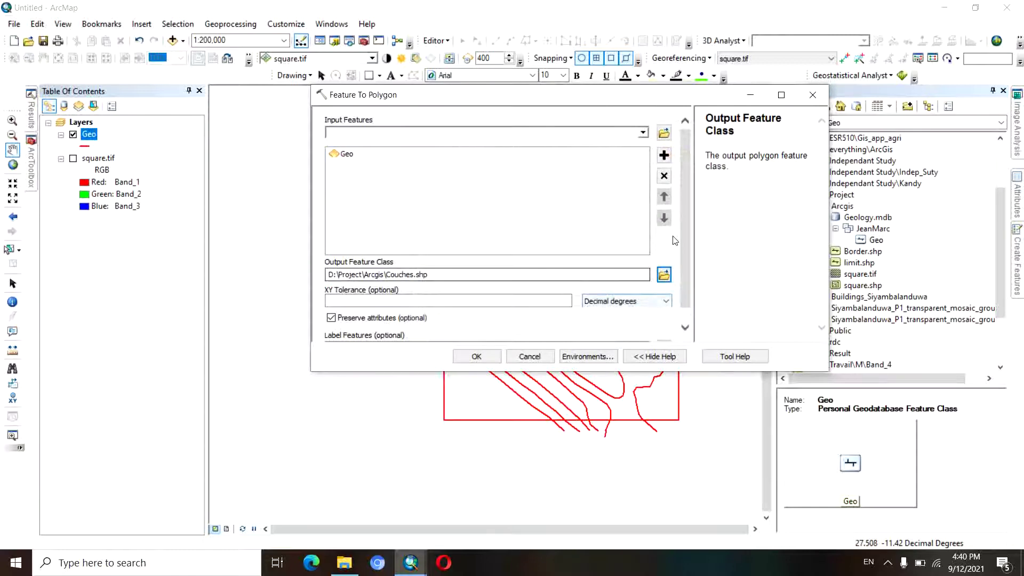
scroll(691, 249, "down", 1)
scroll(697, 261, "up", 1)
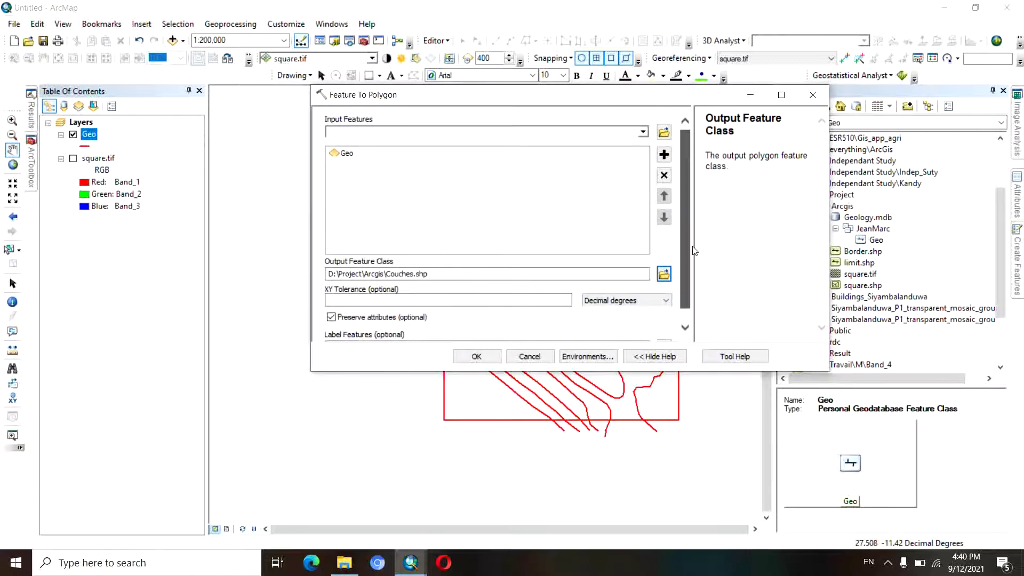
left_click(494, 357)
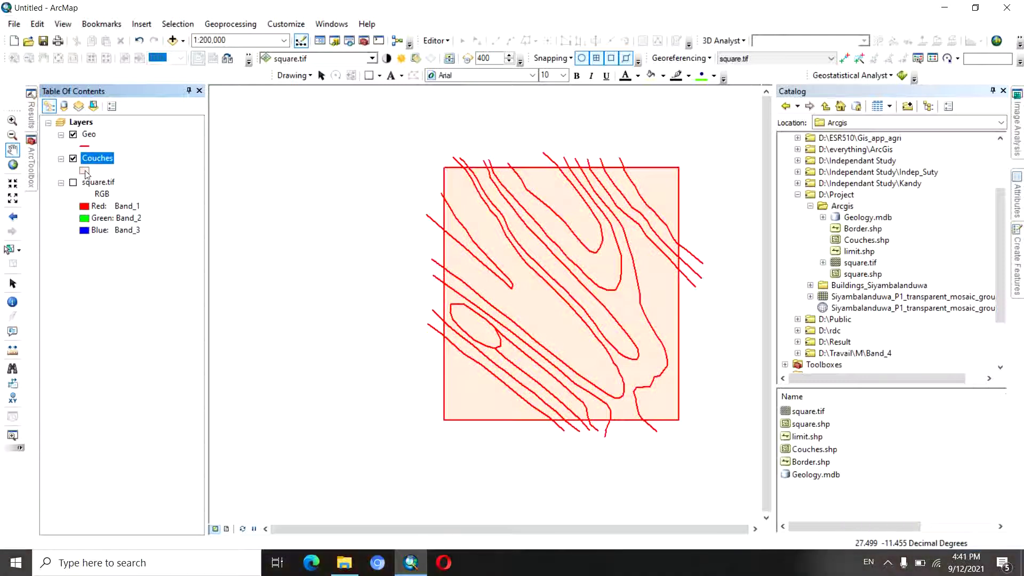
Give the Couches layer a black fill and an outline width of 2.
left_click(85, 170)
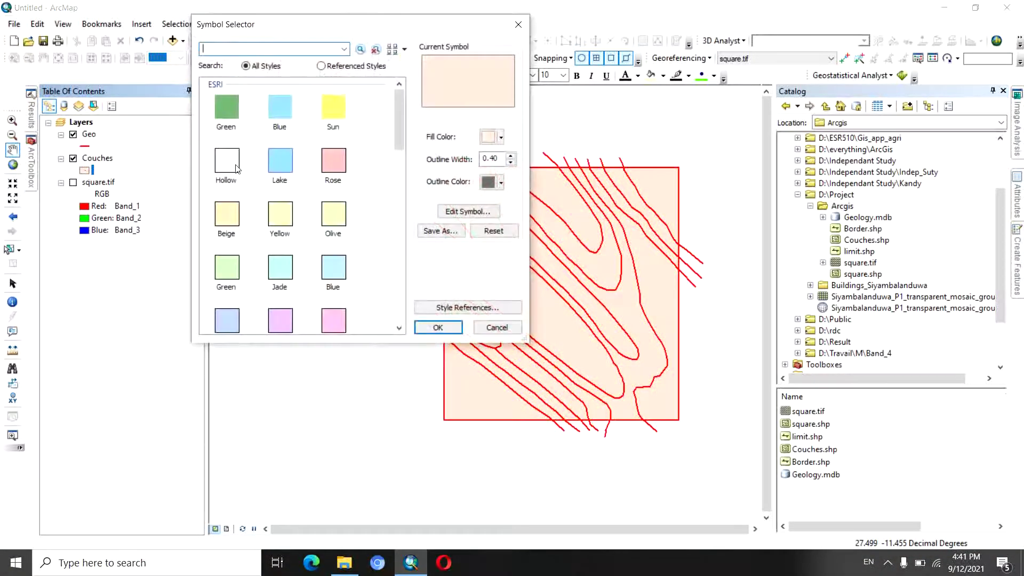
left_click(501, 138)
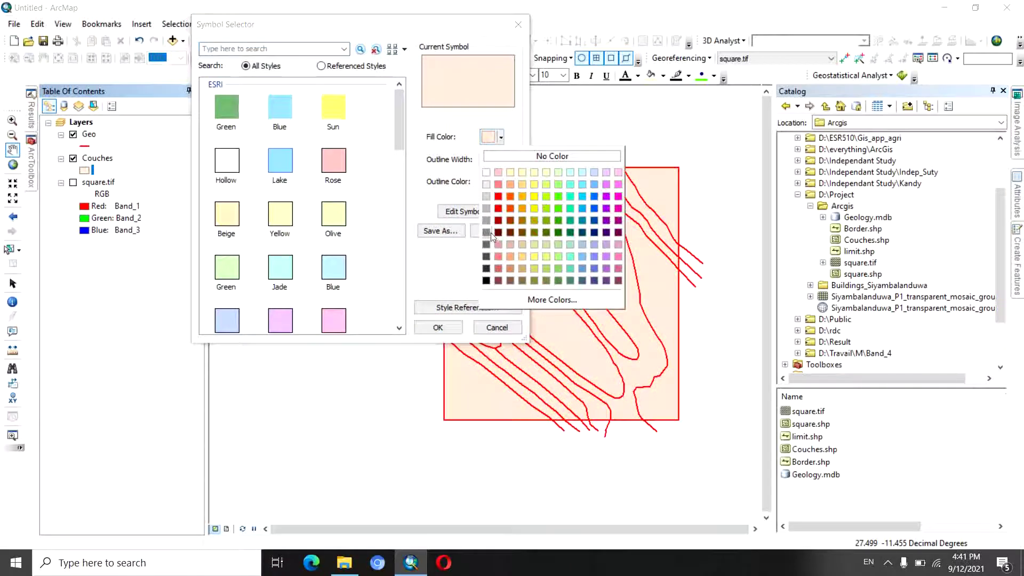
left_click(486, 281)
left_click(510, 162)
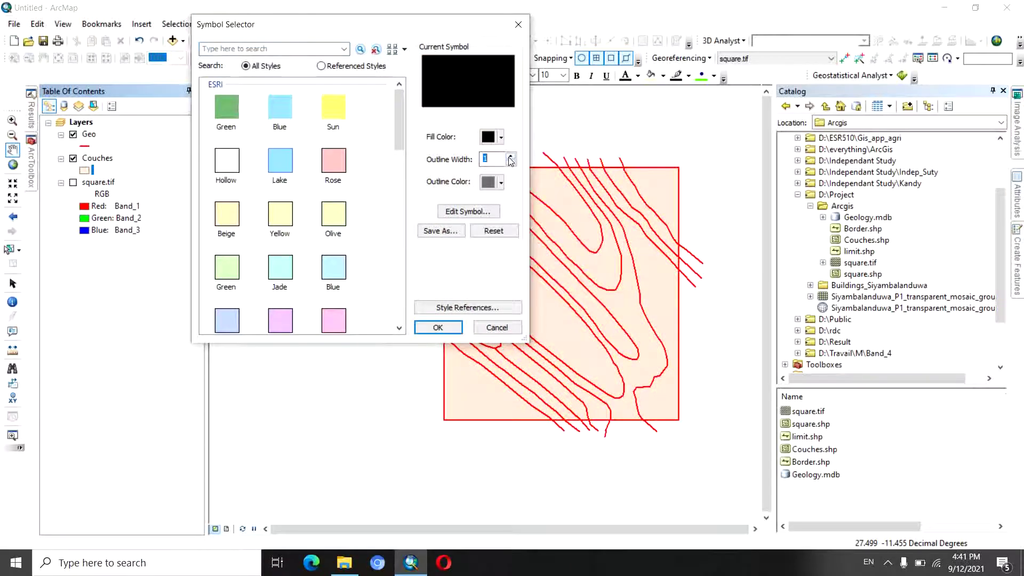
left_click(442, 327)
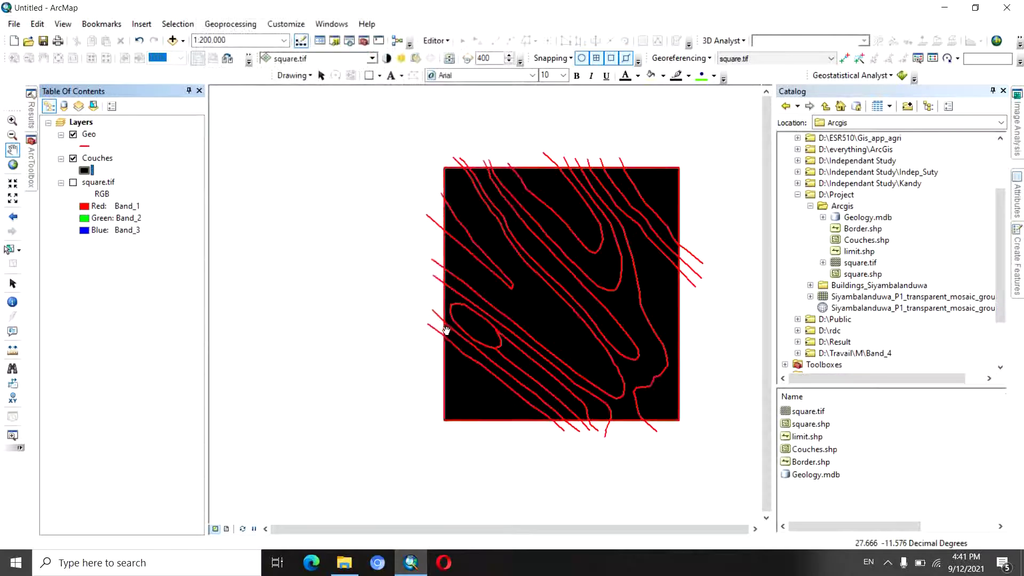
Apply the Hollow symbol to the Couches layer and hide the Geo layer.
left_click(84, 171)
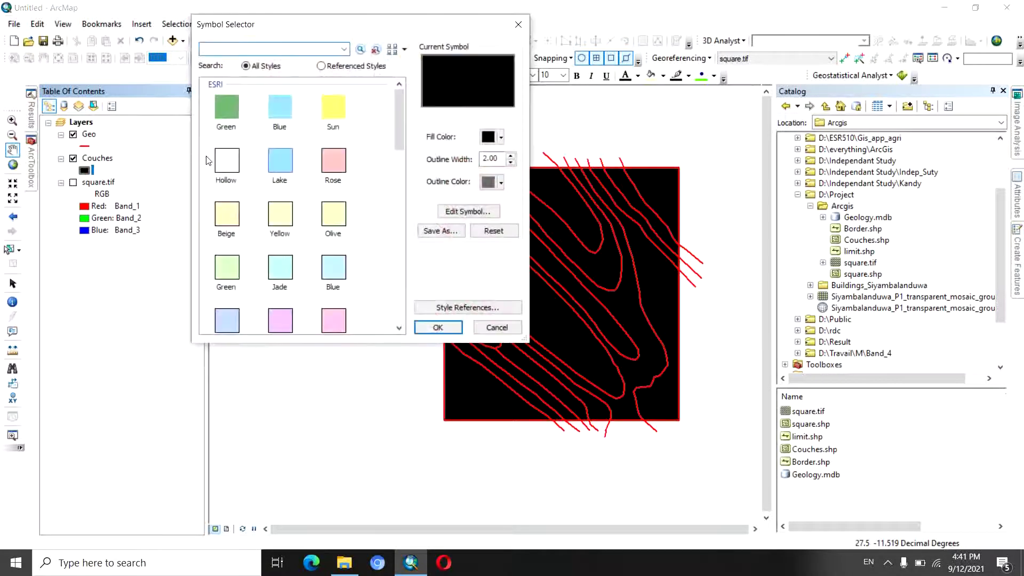
left_click(218, 167)
left_click(439, 328)
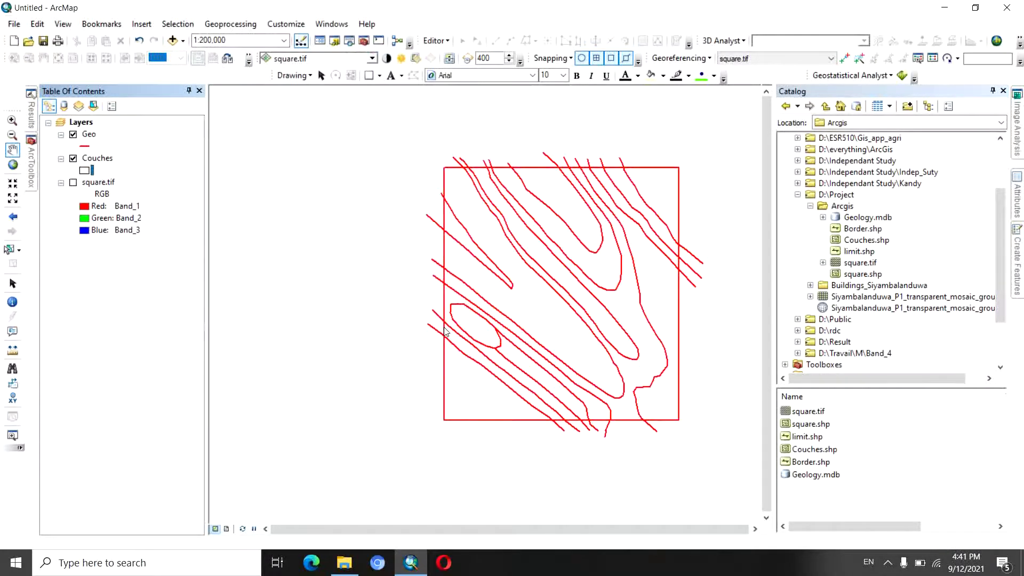
left_click(74, 135)
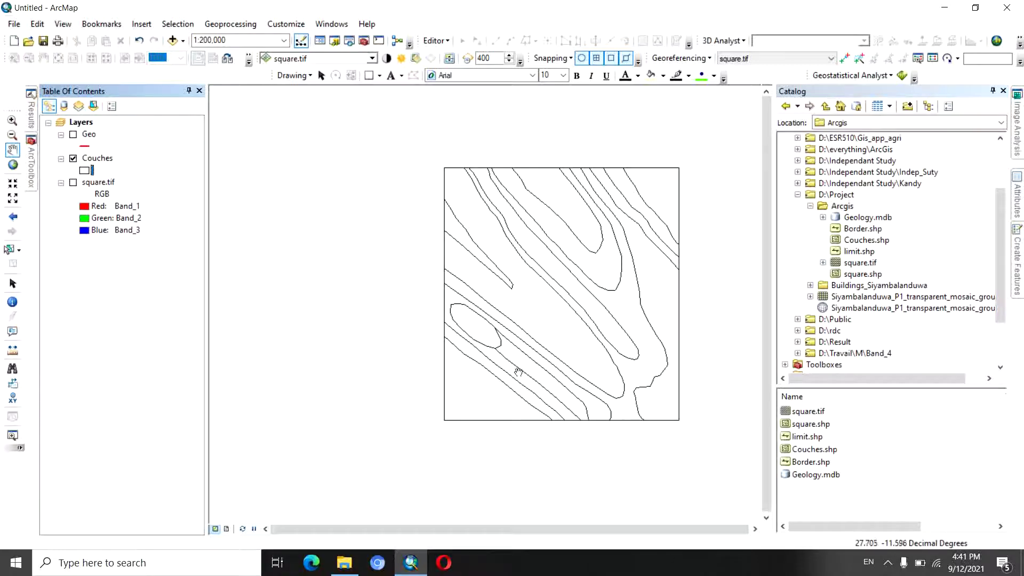
Turn on the square.tif raster under the Couches outlines to compare the polygons with the scanned map.
left_click(74, 183)
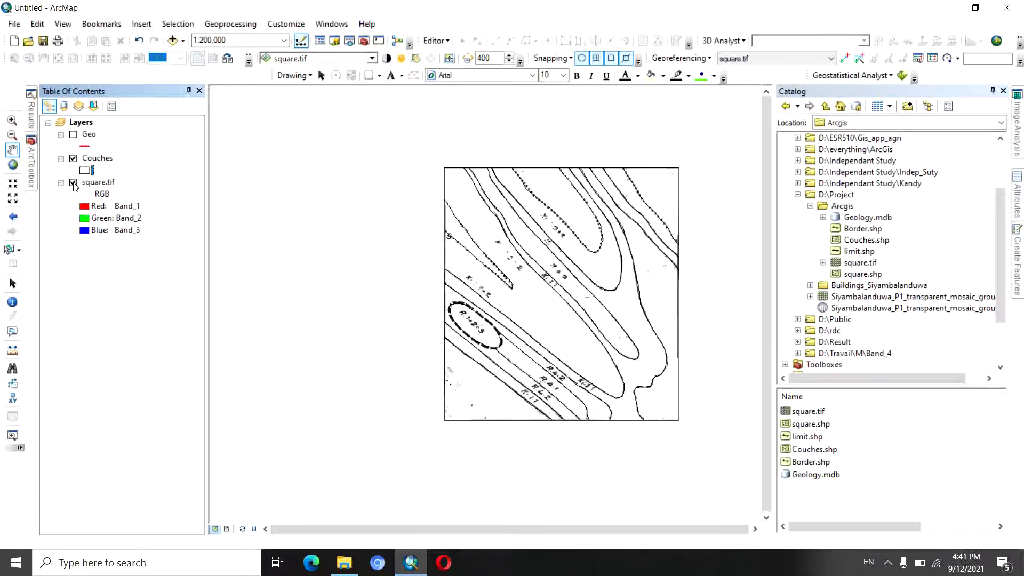
left_click(74, 183)
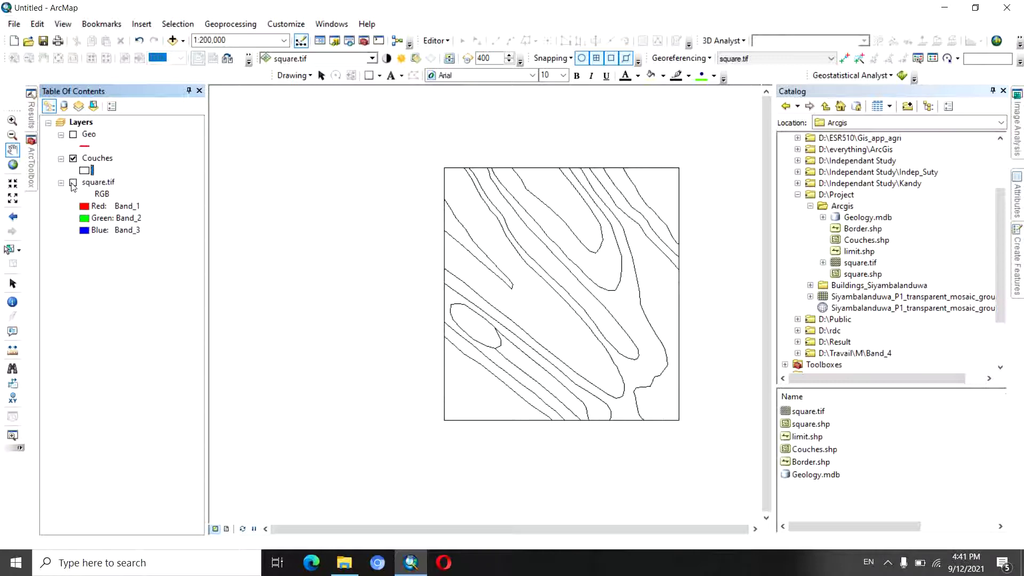
left_click(72, 183)
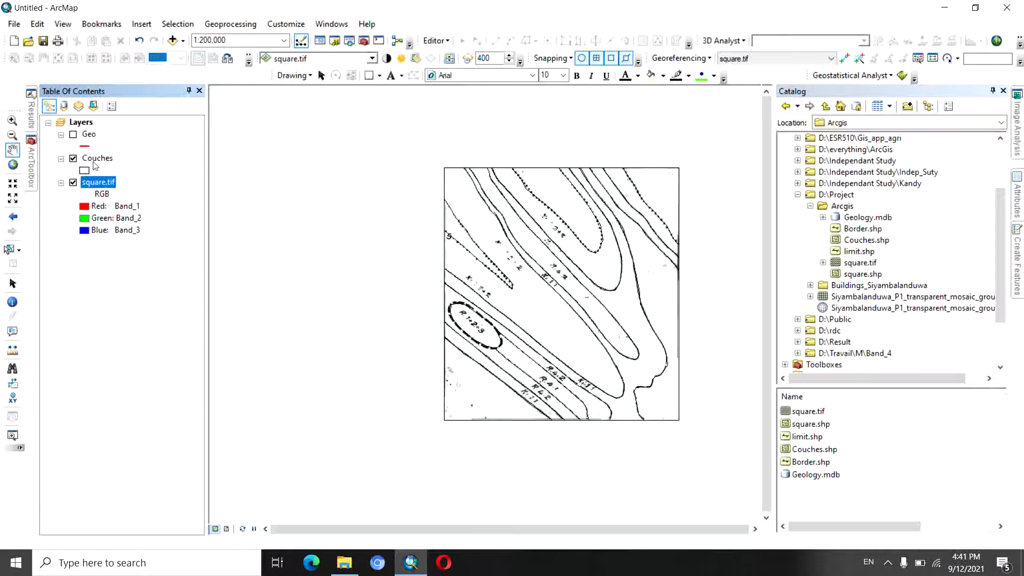
Review the polygon records in the attribute table of the Couches layer and close the table.
right_click(95, 163)
left_click(140, 200)
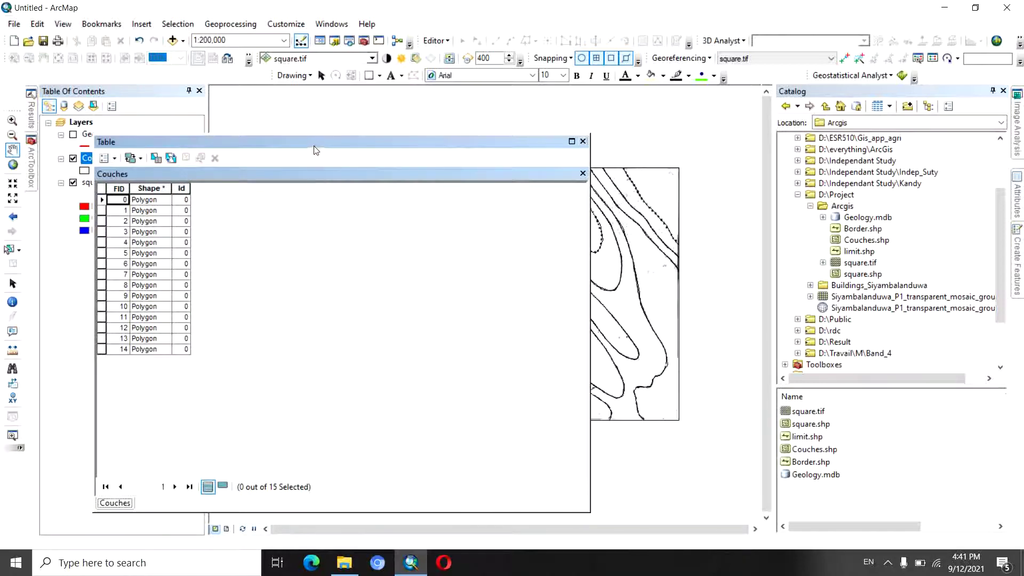
left_click_drag(314, 145, 377, 152)
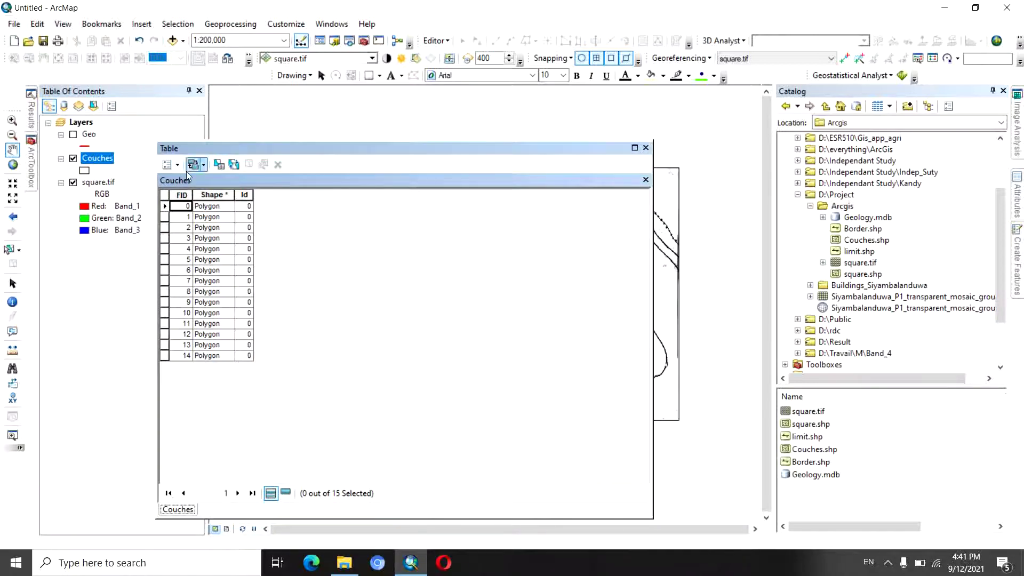
left_click_drag(454, 153, 425, 148)
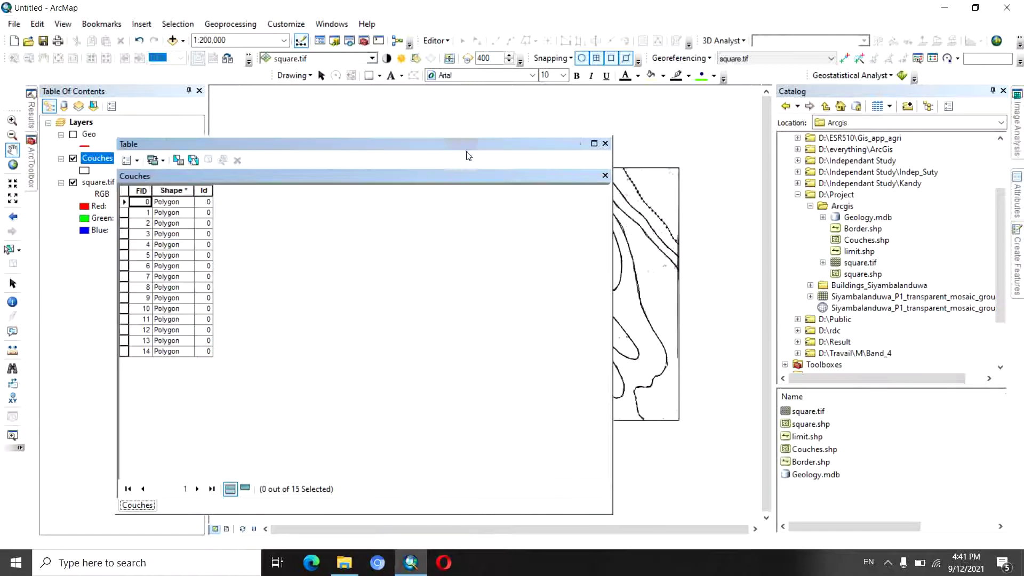
left_click(617, 143)
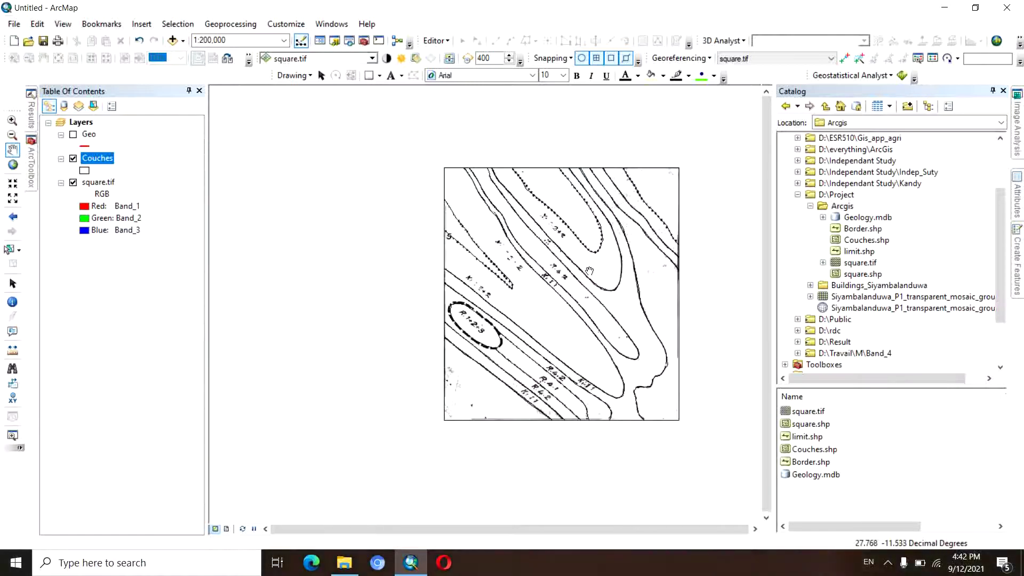
left_click_drag(597, 283, 528, 275)
left_click_drag(574, 249, 529, 277)
left_click_drag(512, 312, 542, 297)
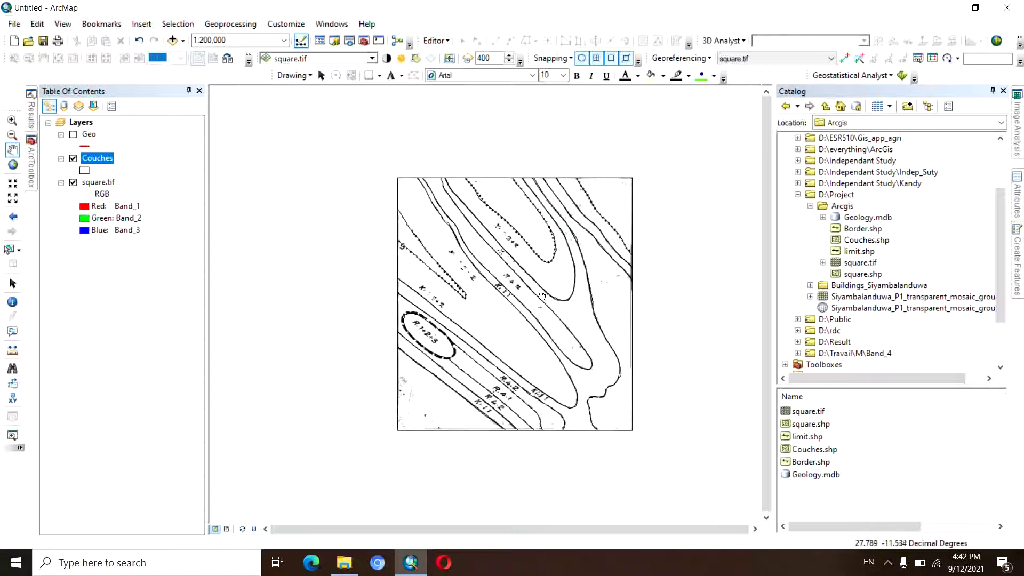